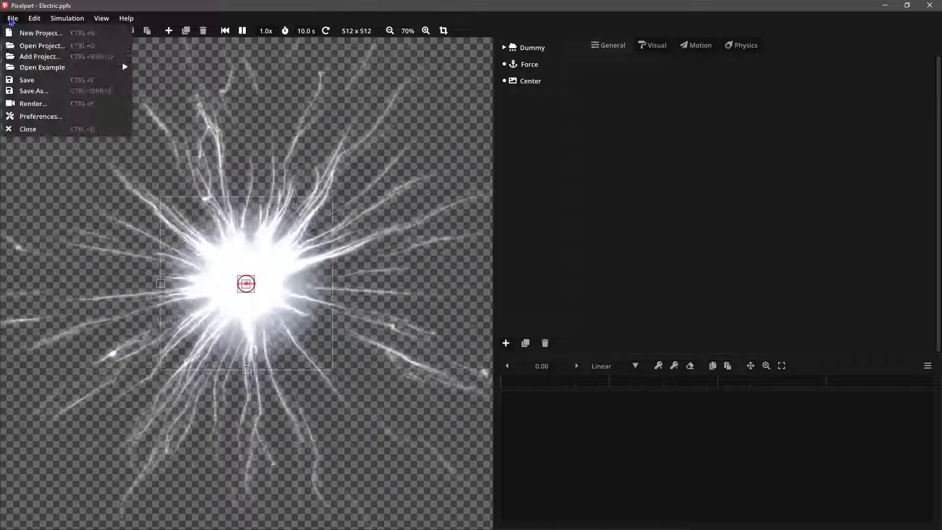
Save a copy of the project as spaceFlightHD3.ppfx in the pixelpart/space flying folder on the Desktop
left_click(33, 91)
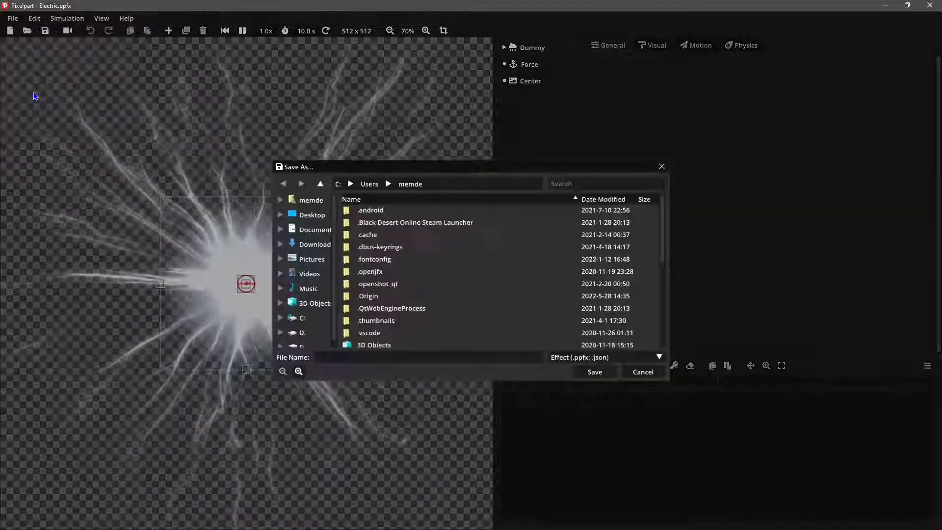
left_click(314, 217)
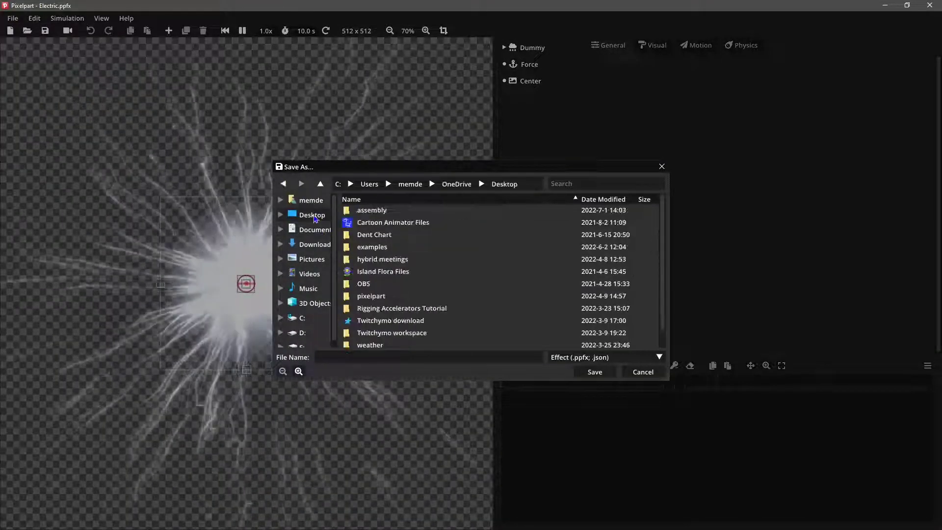
double_click(371, 296)
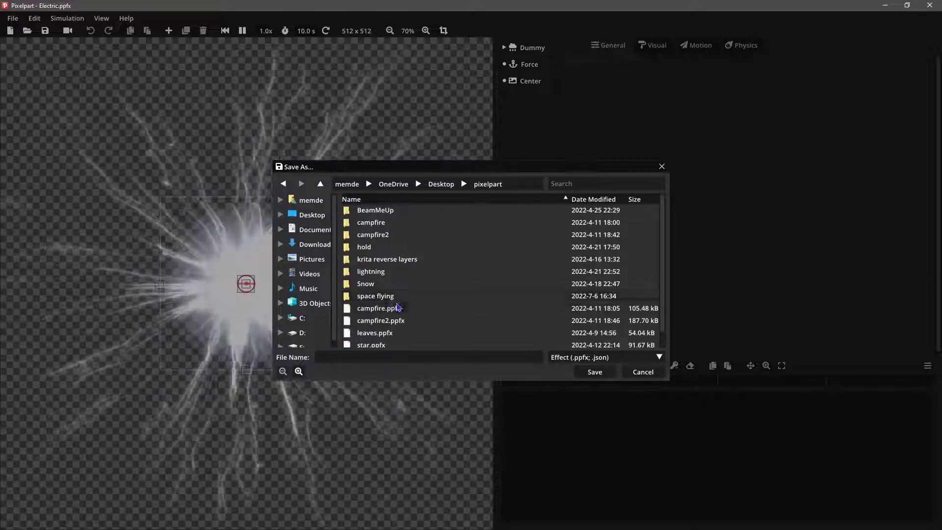
double_click(372, 296)
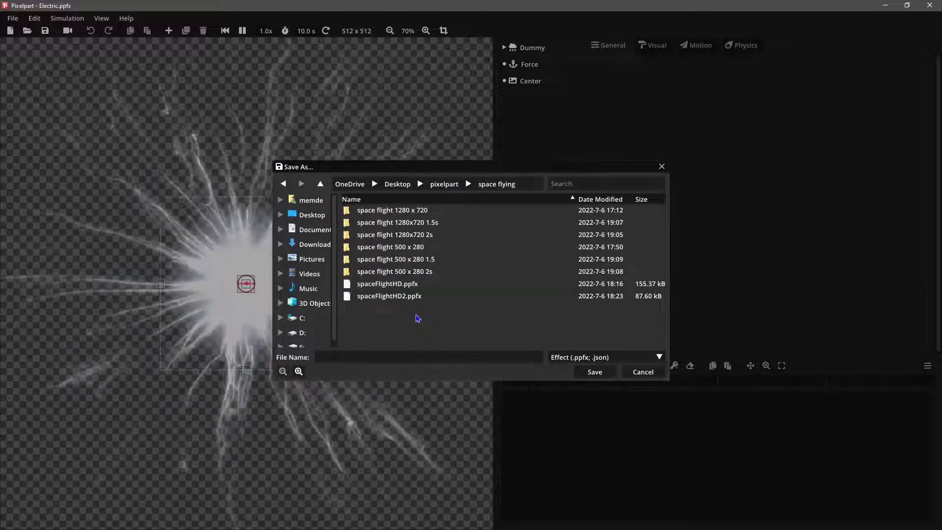
left_click(410, 296)
left_click(361, 358)
type("32.ppfx")
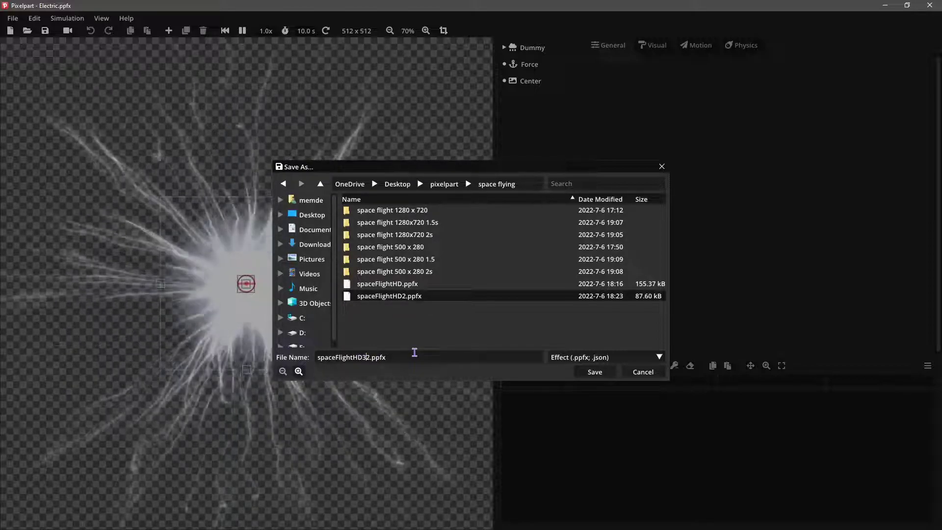
key("Delete")
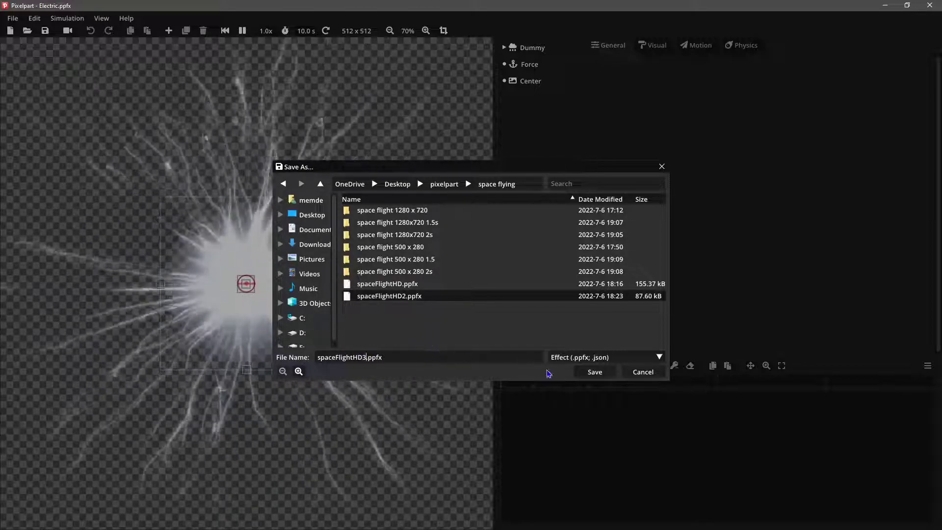
left_click(592, 373)
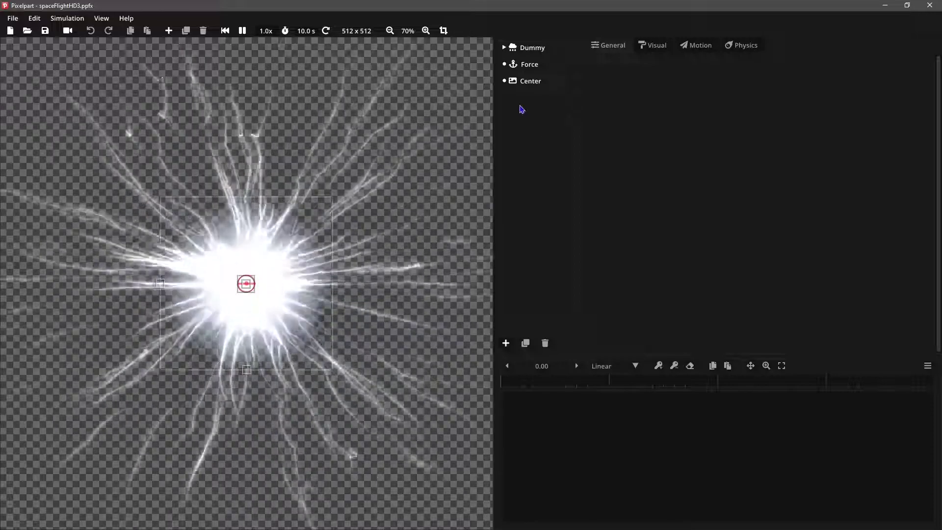
Hide the Center sprite
left_click(537, 82)
right_click(536, 82)
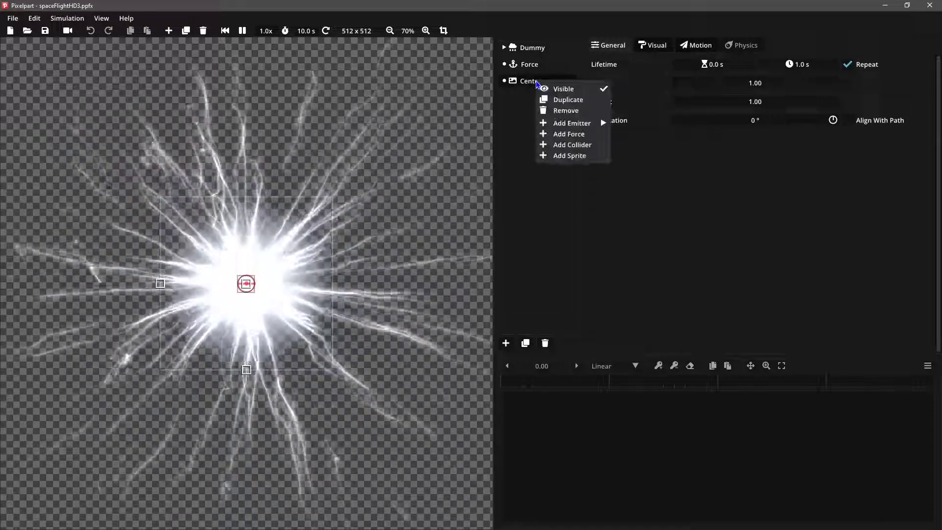
left_click(572, 88)
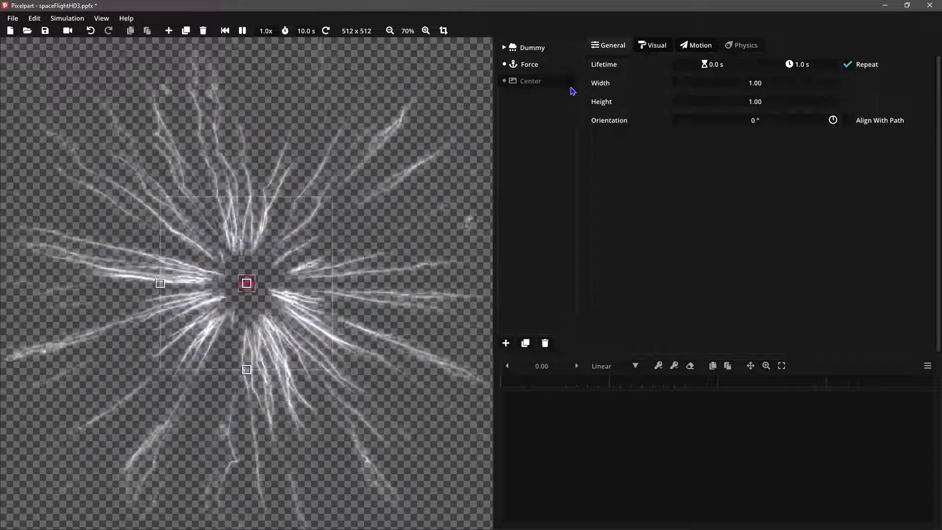
Toggle the Dummy emitter's visibility off and back on to check what it contributes to the effect
right_click(534, 69)
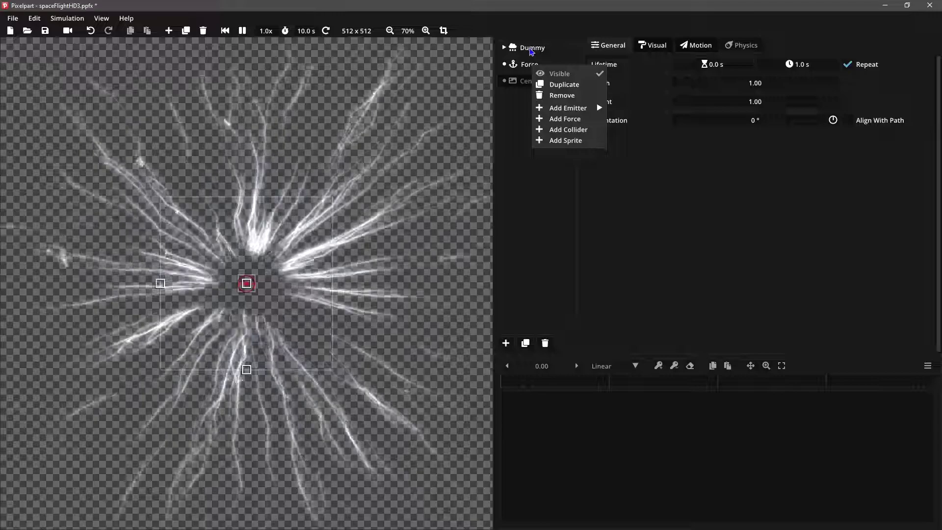
left_click(531, 49)
right_click(532, 50)
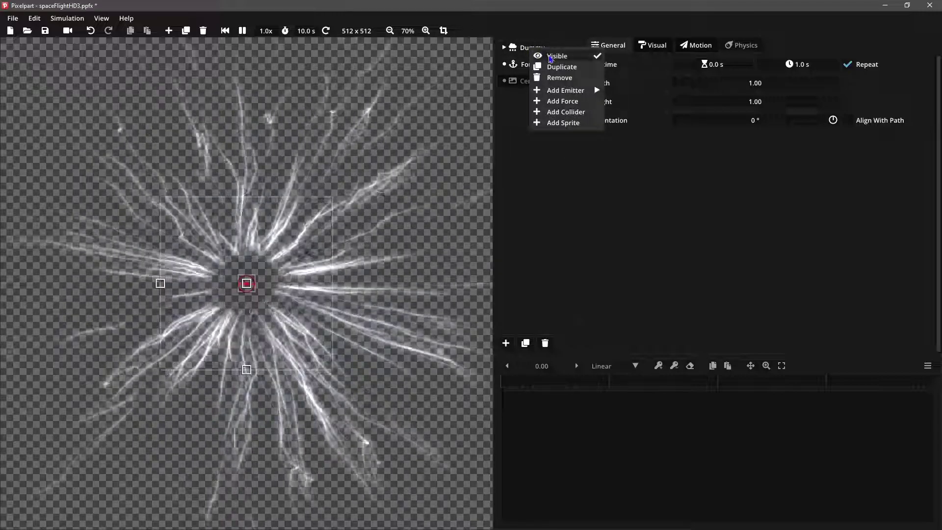
left_click(536, 55)
left_click(533, 51)
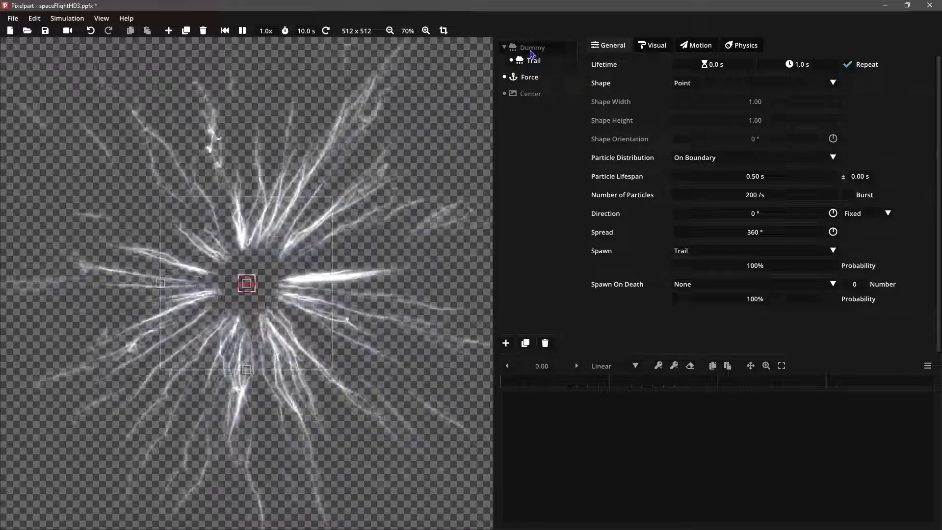
right_click(533, 49)
left_click(560, 59)
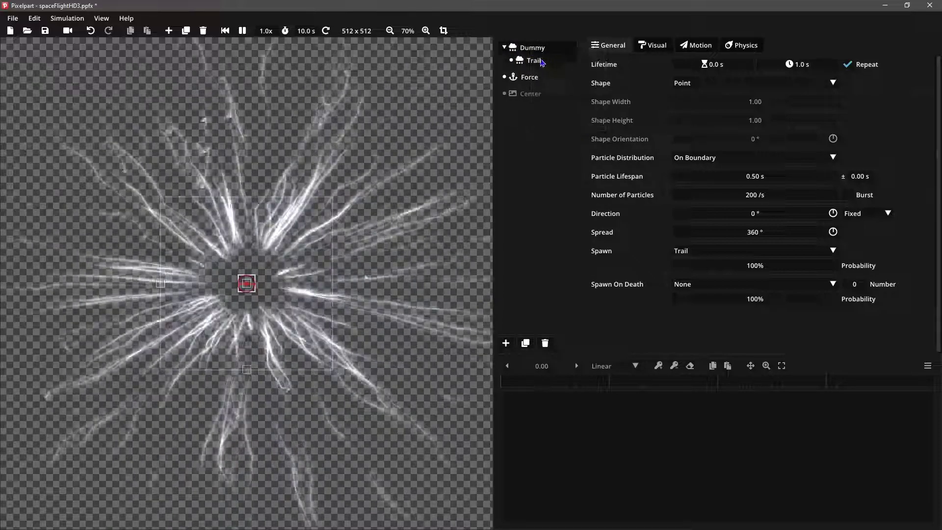
Hide the Trail emitter nested under Dummy and make it visible again
right_click(534, 61)
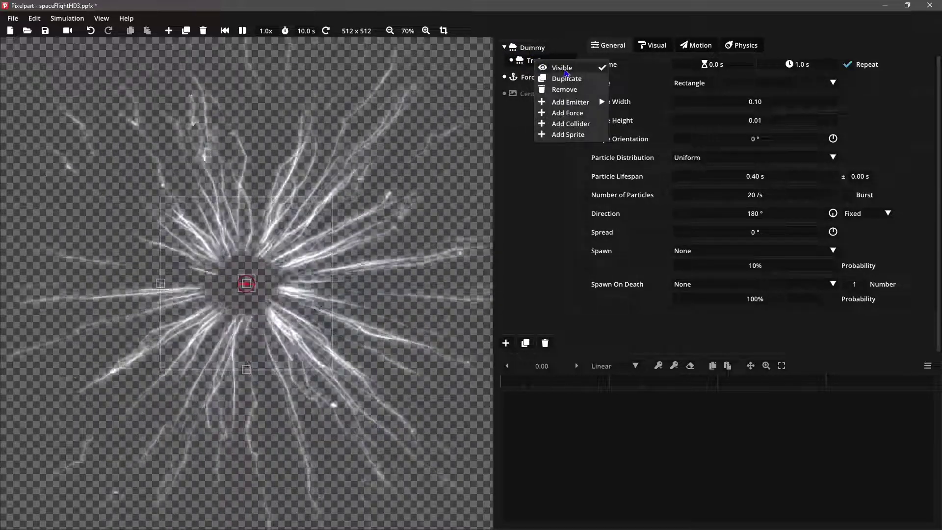
left_click(562, 68)
right_click(532, 61)
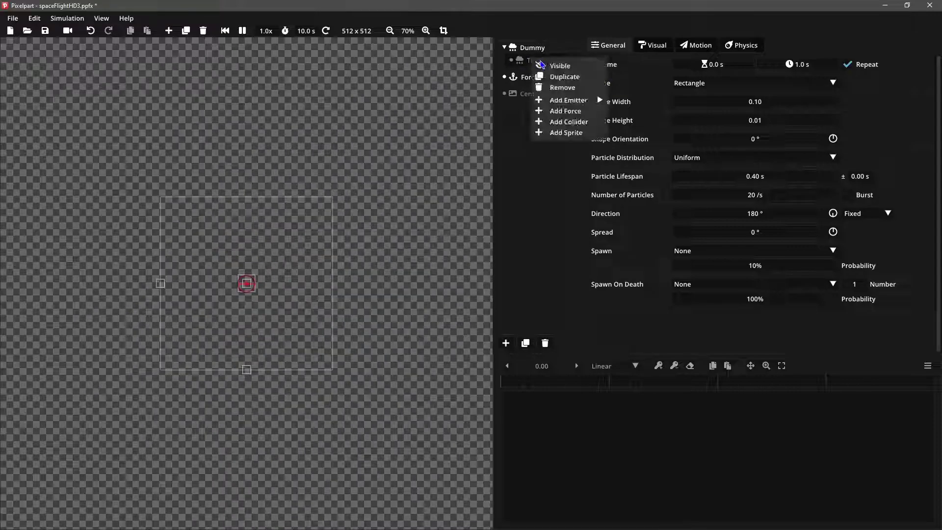
left_click(556, 67)
Make the hidden Center sprite visible again
left_click(529, 96)
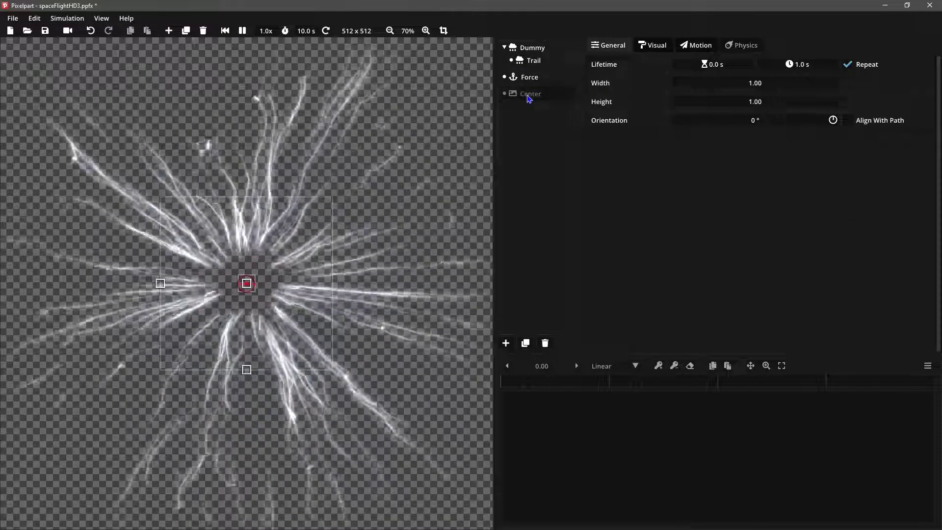
right_click(528, 98)
left_click(552, 106)
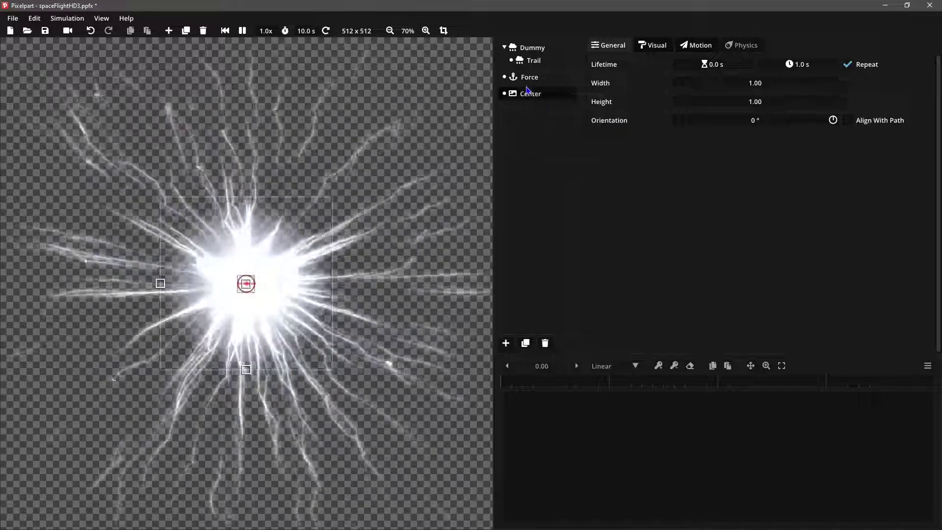
Remove the Center sprite and the Force from the effect
right_click(535, 97)
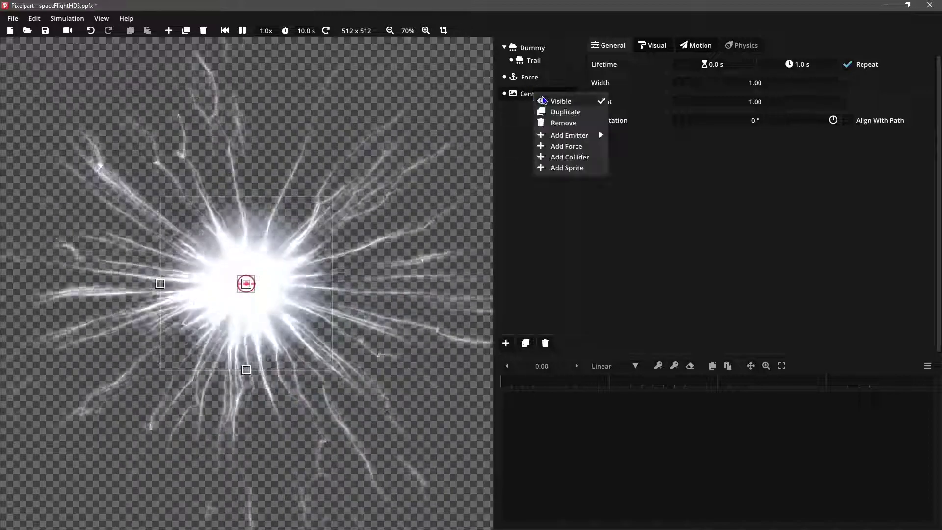
left_click(558, 124)
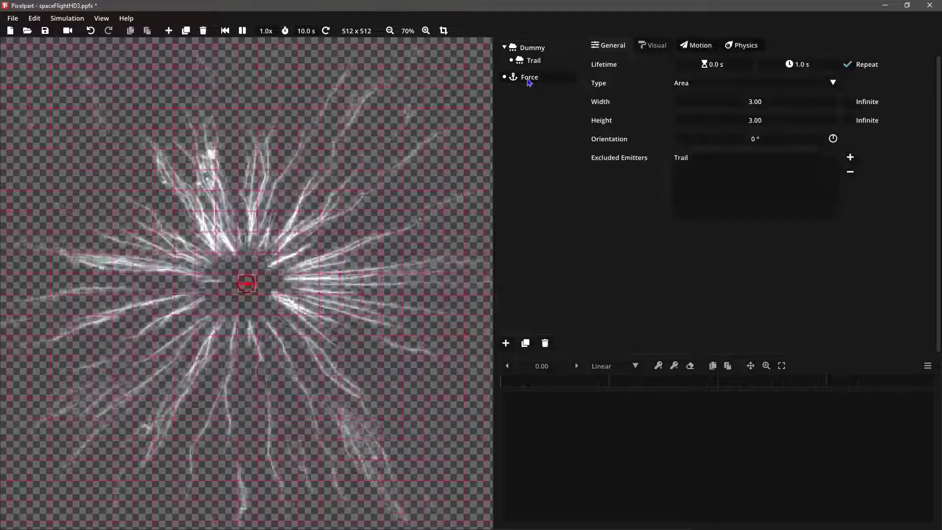
right_click(530, 81)
left_click(557, 108)
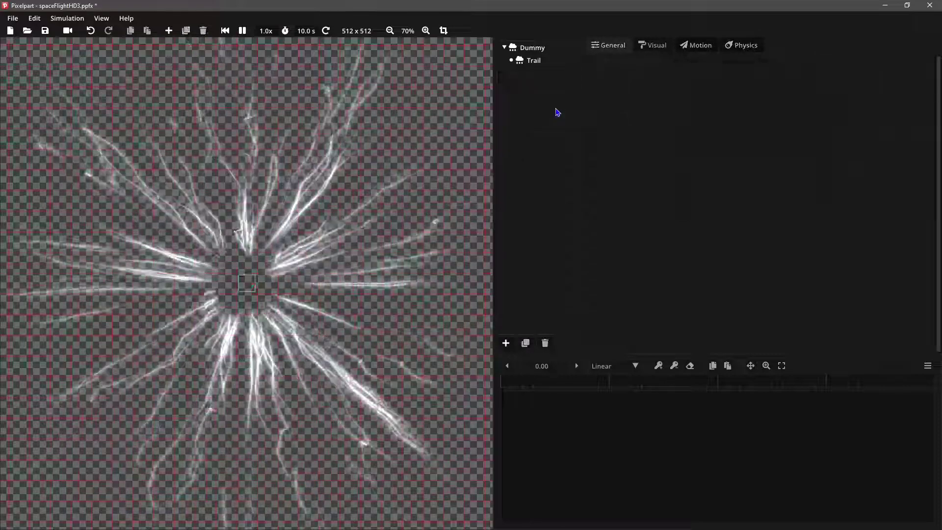
Set the Dummy emitter's initial velocity to 10
left_click(538, 49)
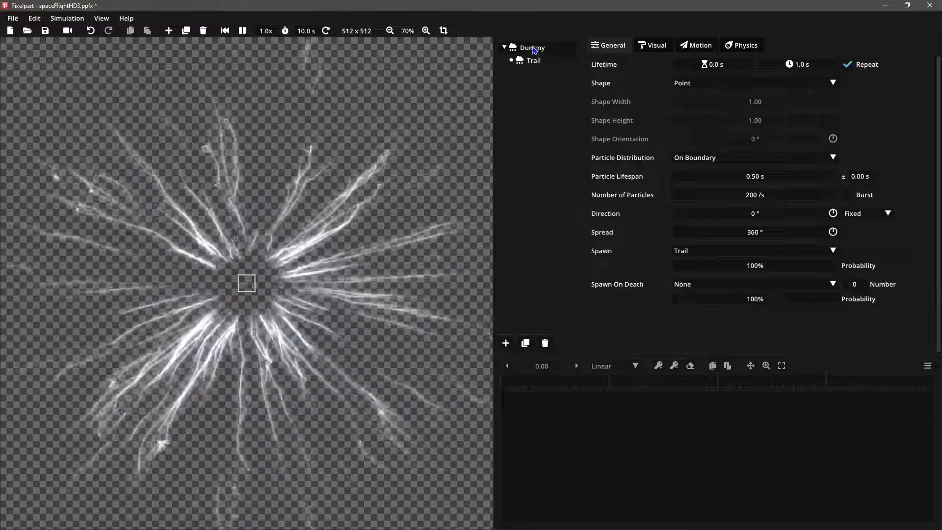
left_click(700, 45)
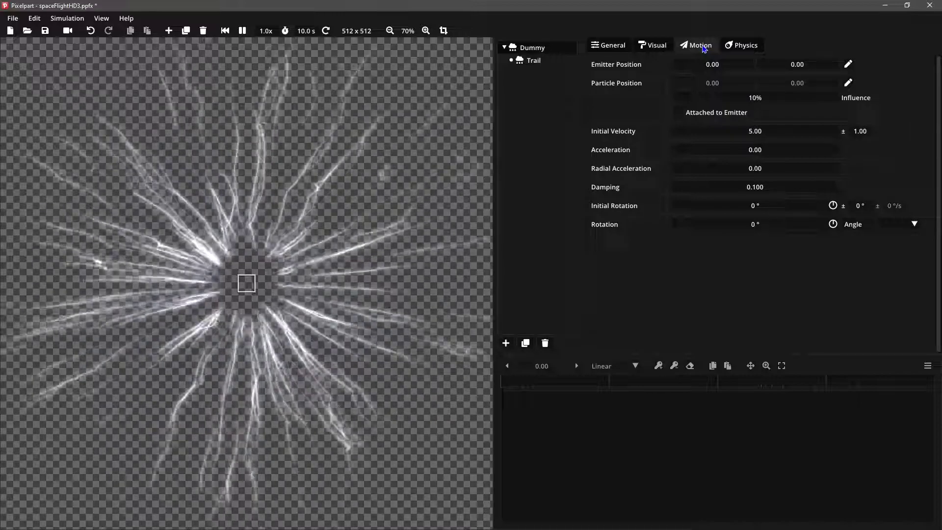
left_click(628, 137)
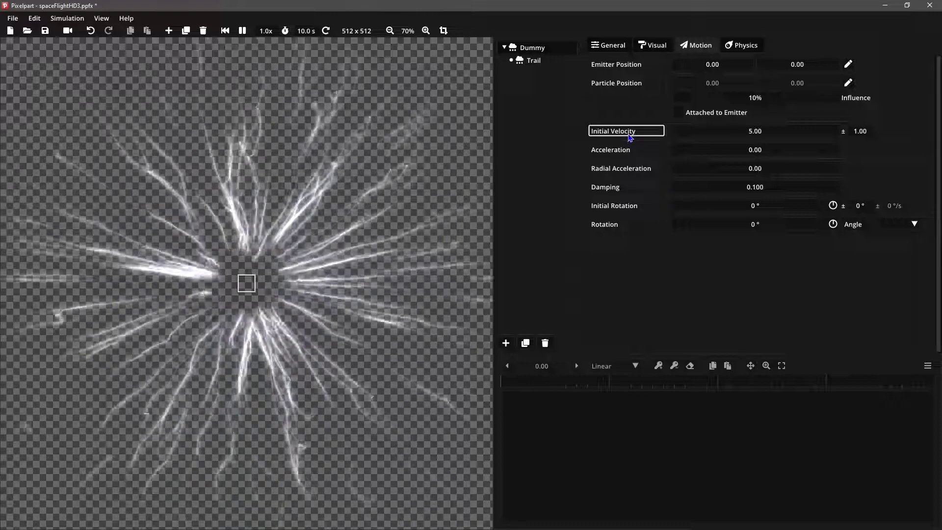
double_click(748, 131)
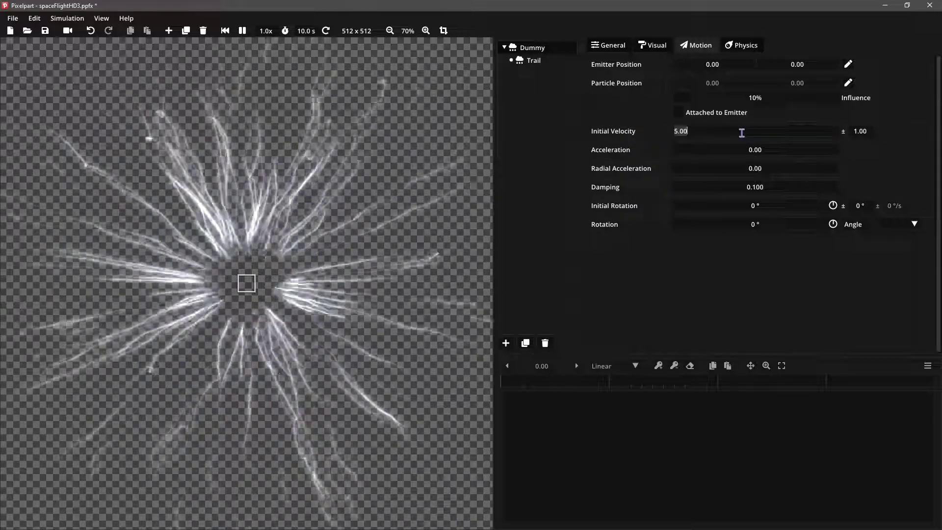
type("10")
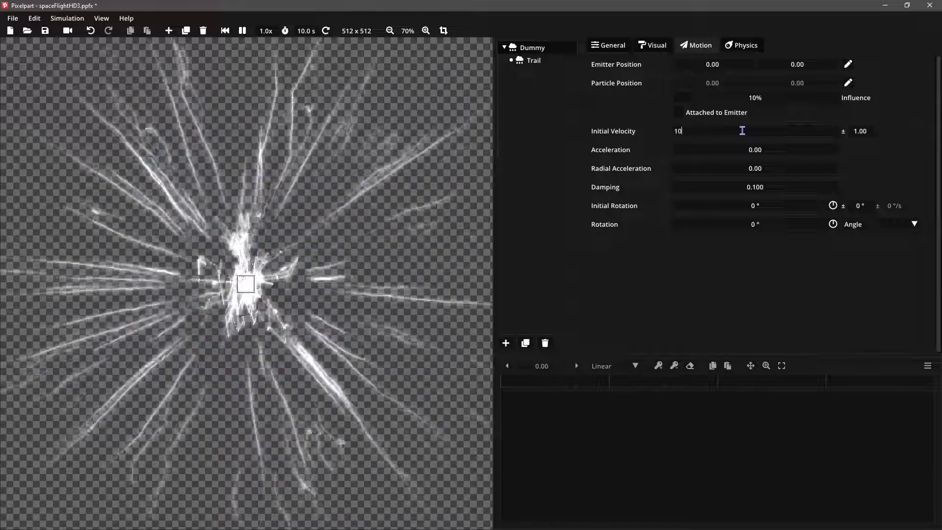
key("Return")
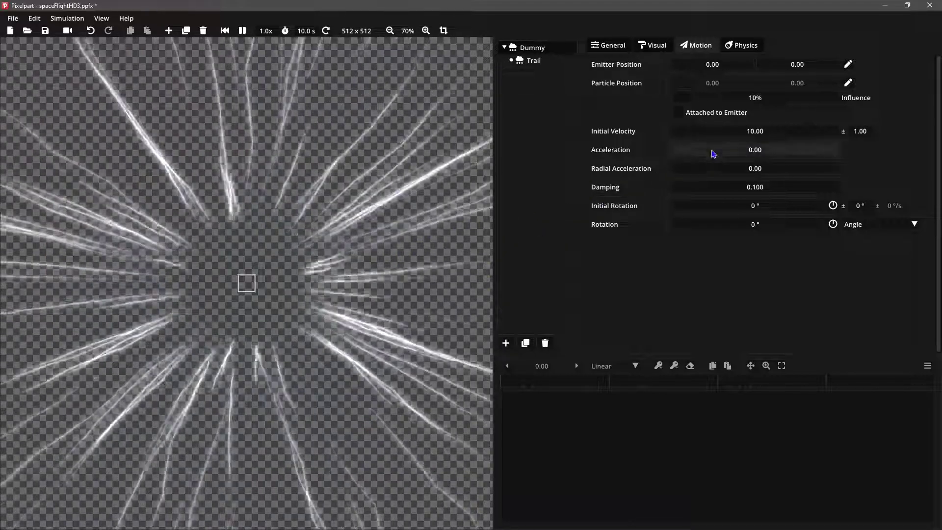
Raise the Dummy emitter's initial velocity to 15
double_click(740, 131)
type("1")
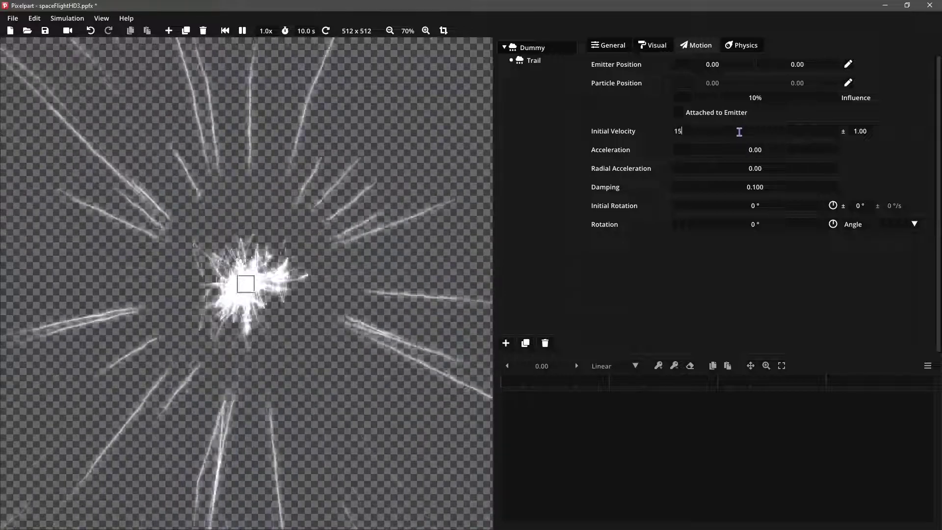
type("5")
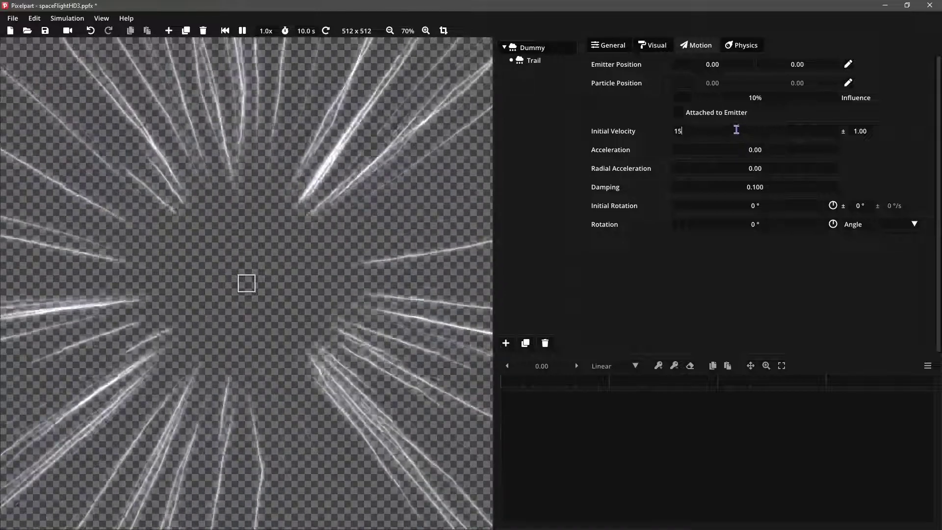
key("Return")
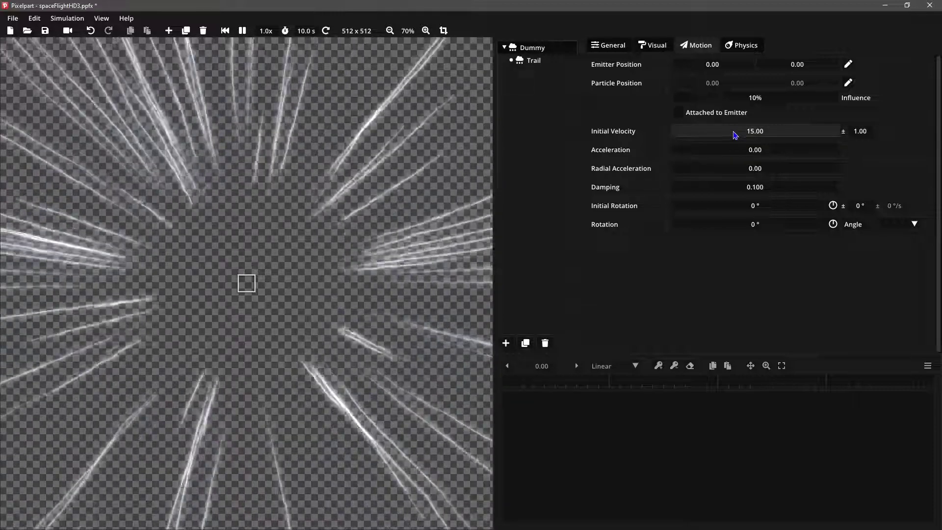
Raise the Dummy emitter's initial velocity to 20
double_click(733, 126)
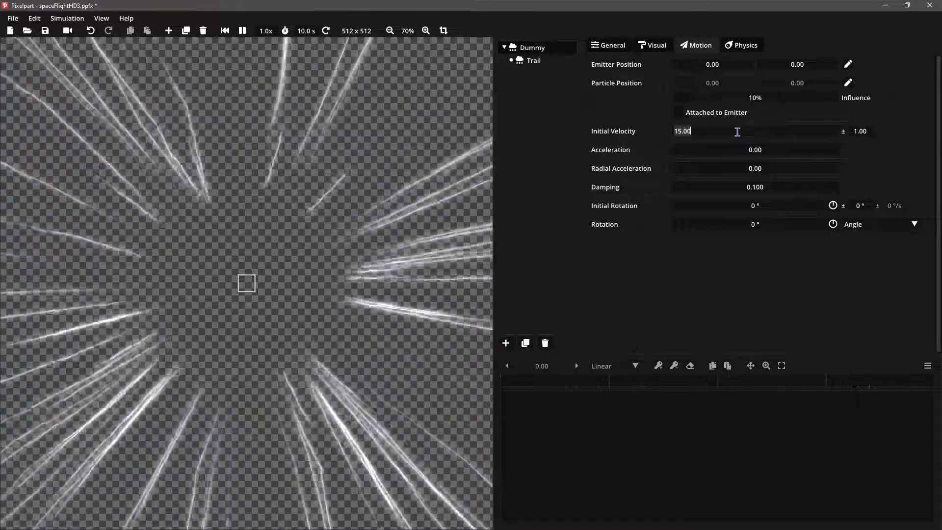
type("20")
key("Return")
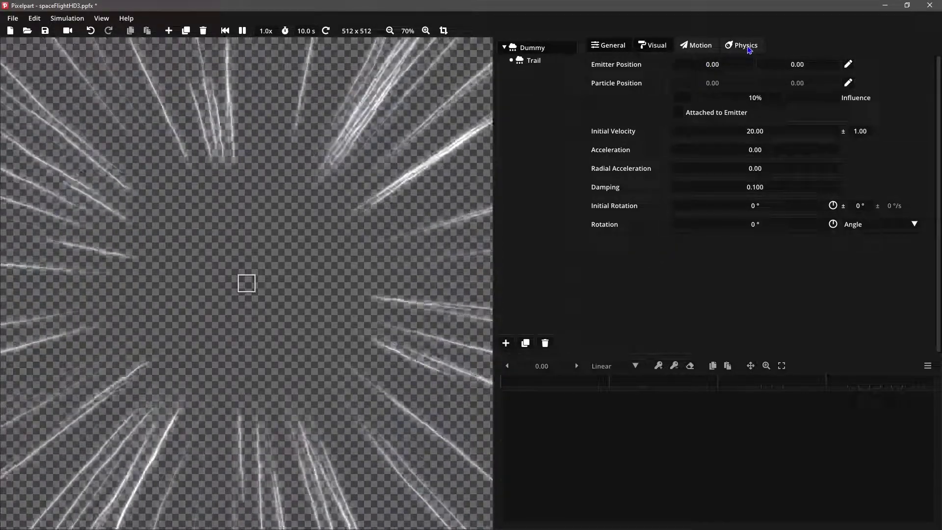
left_click(745, 46)
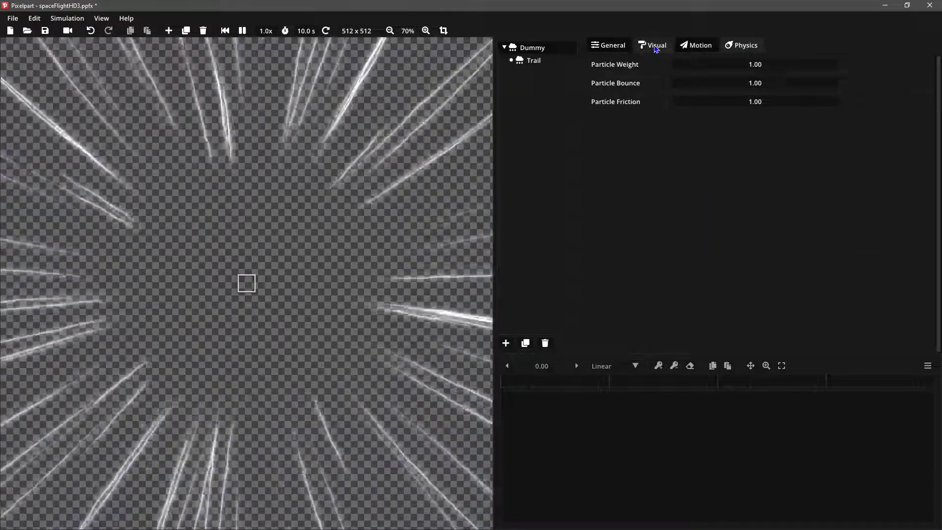
left_click(656, 47)
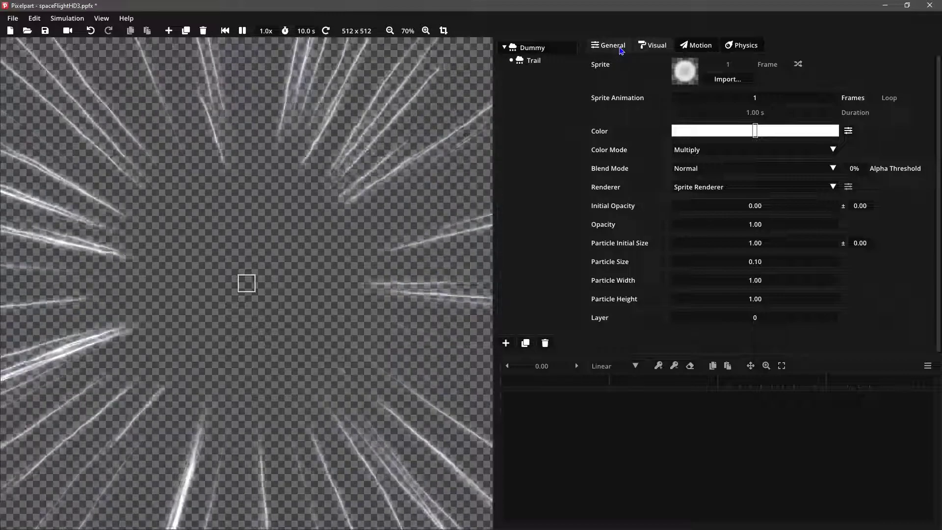
Change the Trail emitter's shape to Circle and save the project
left_click(613, 46)
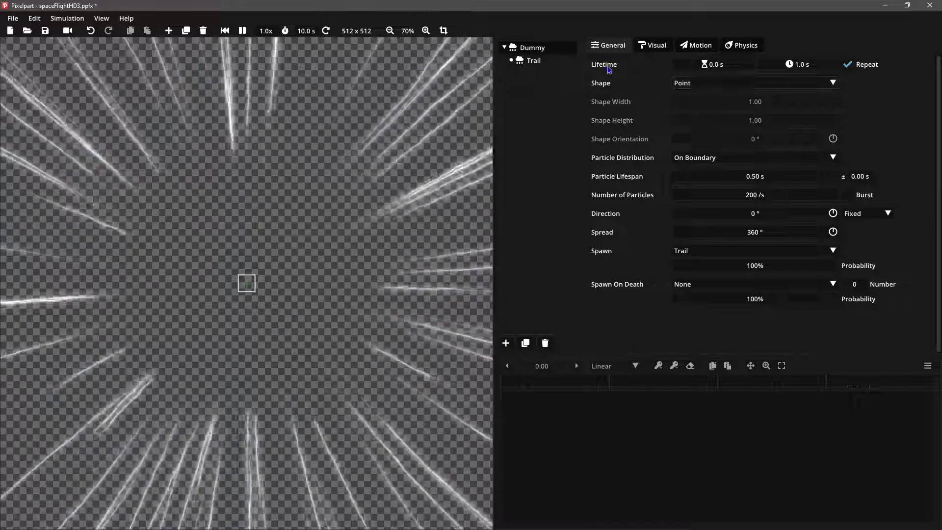
left_click(536, 62)
left_click(708, 83)
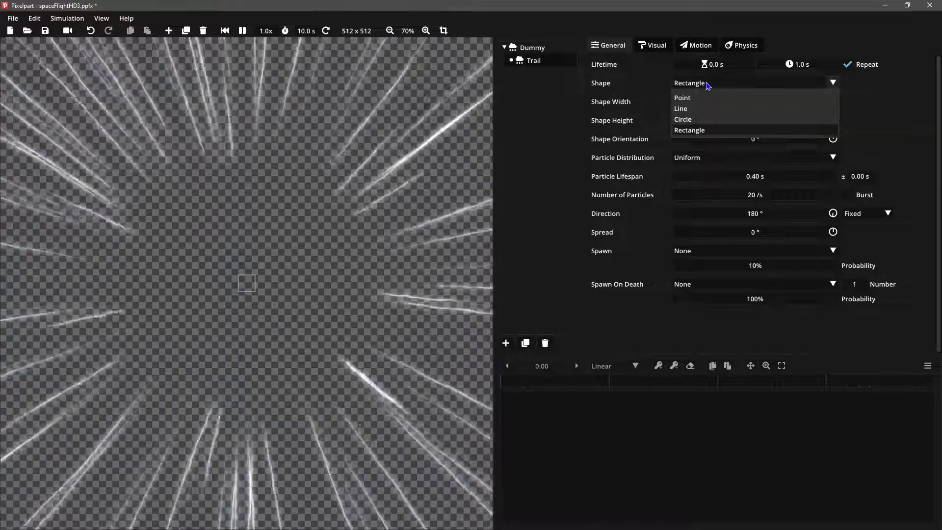
left_click(710, 120)
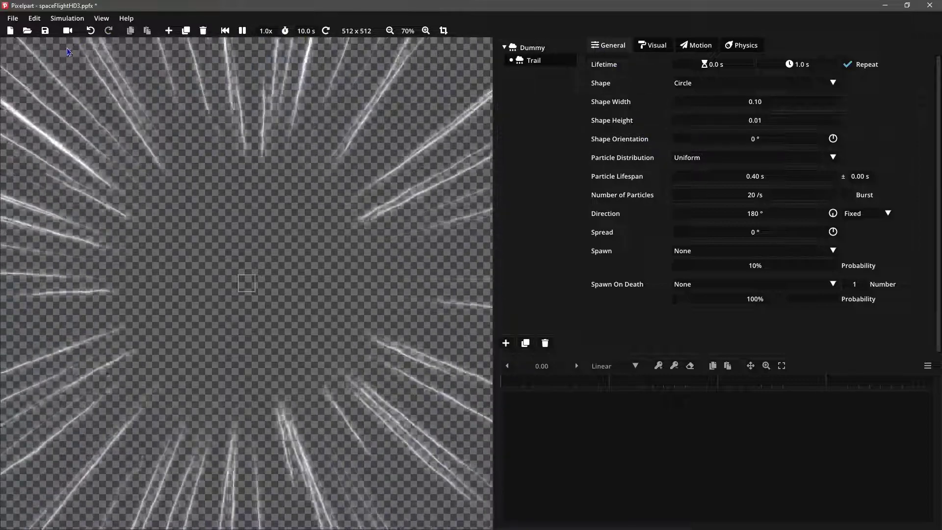
left_click(13, 18)
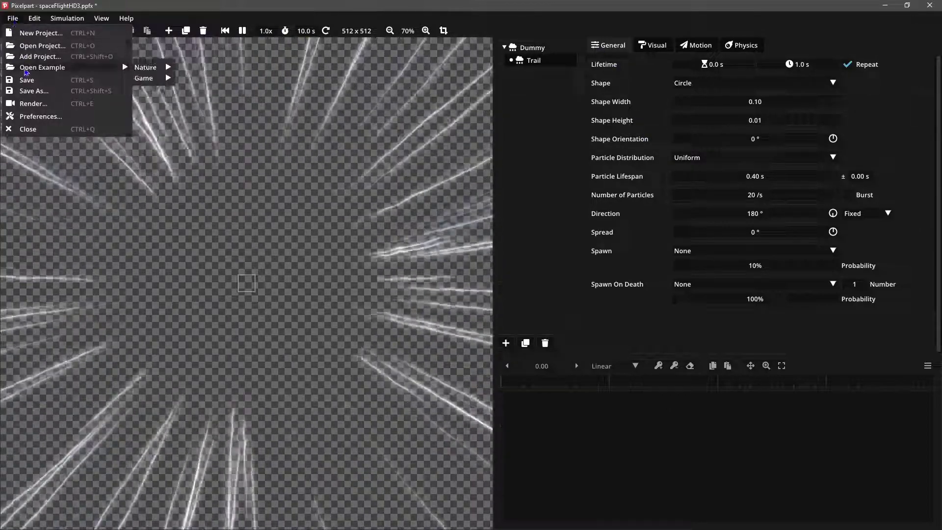
left_click(28, 81)
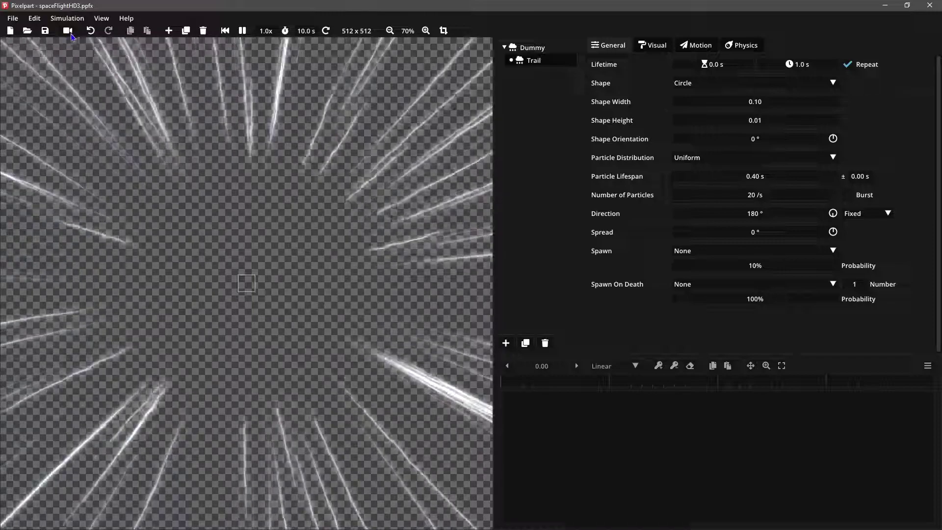
Open the render settings and set the export type to Image Sequence
left_click(68, 31)
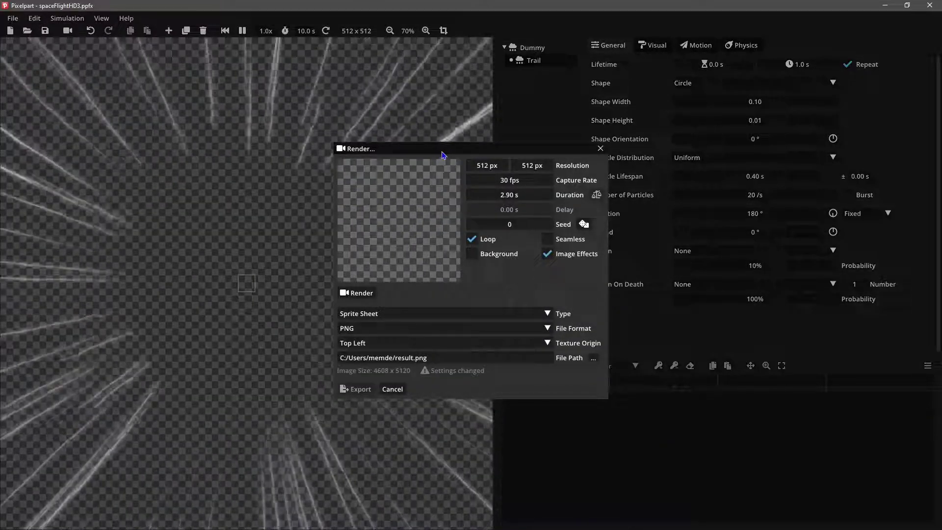
left_click_drag(455, 154, 300, 130)
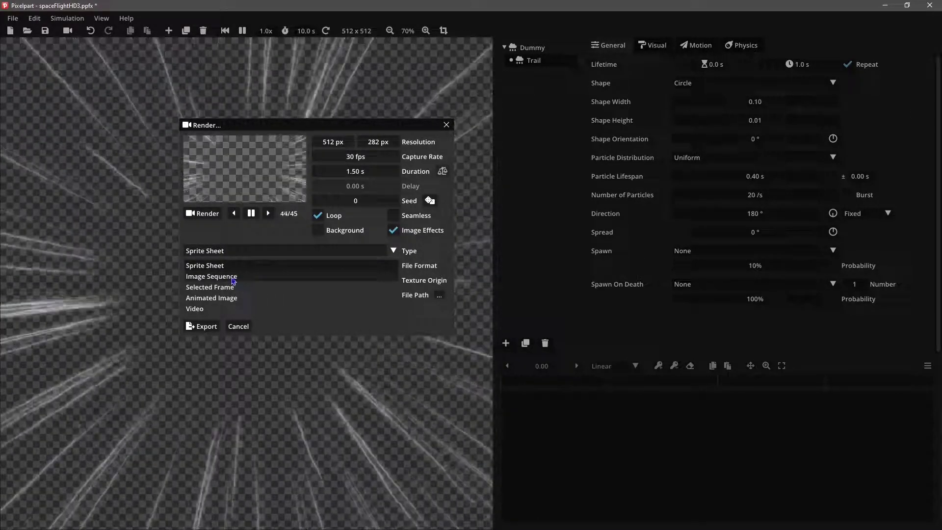
left_click(235, 277)
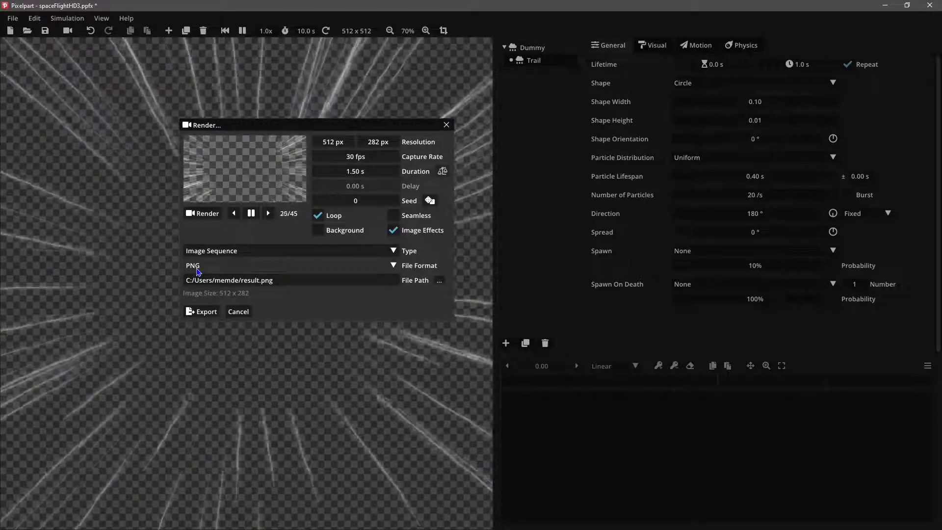
Create a directory named "space flight new" inside the space flying folder for the export
left_click(442, 283)
right_click(447, 299)
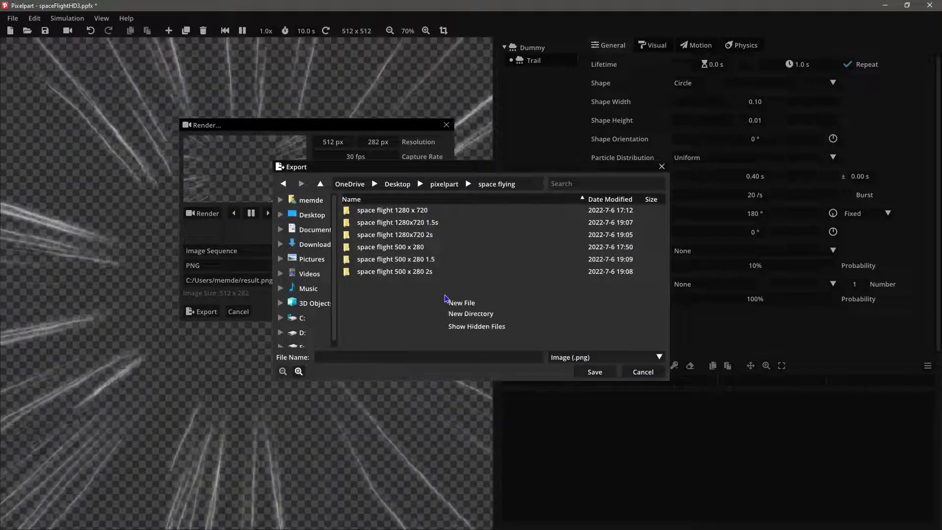
left_click(470, 314)
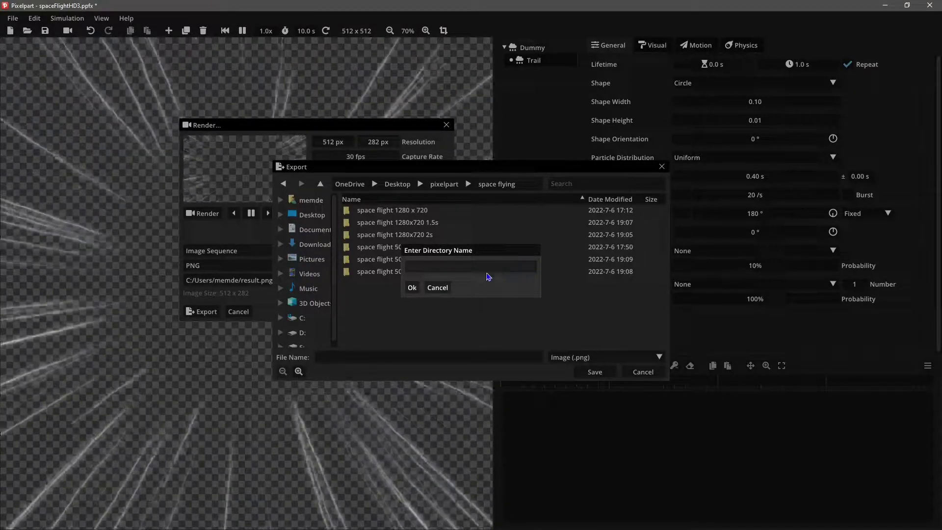
left_click(481, 268)
type("s")
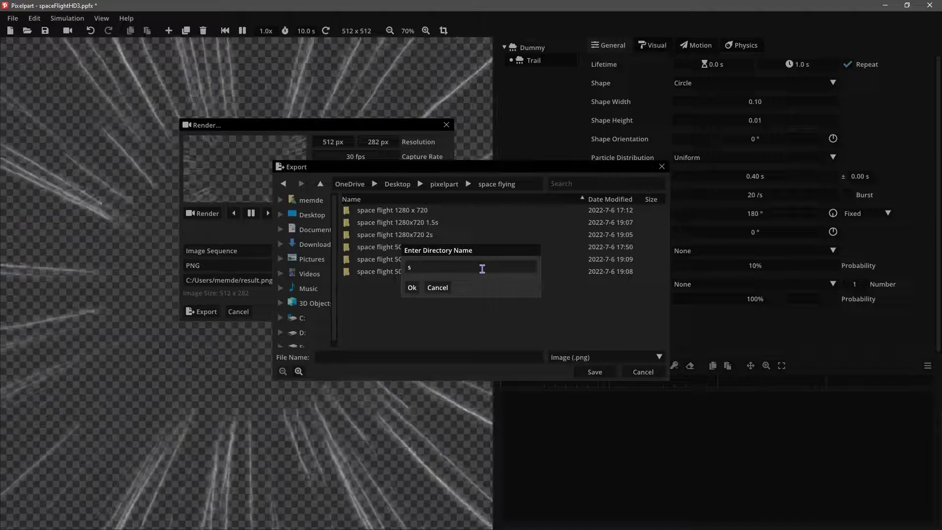
type("pace fligh")
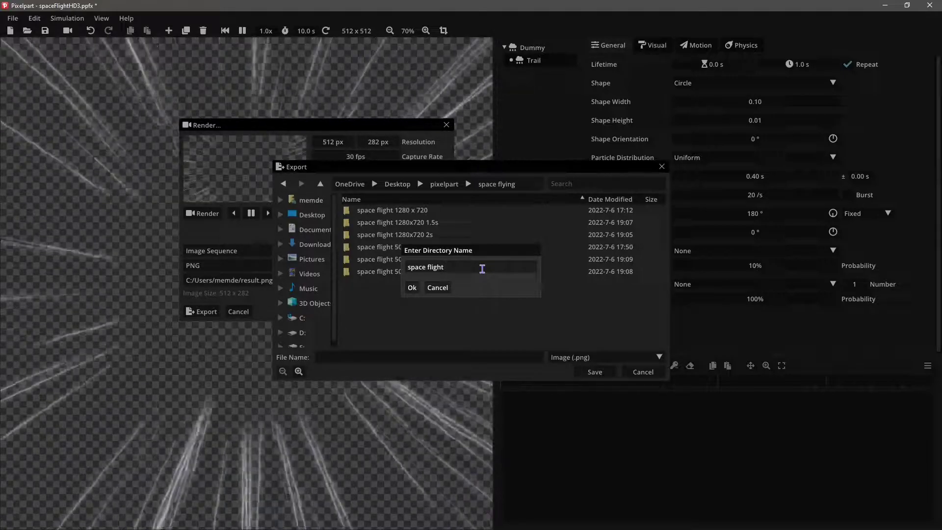
type("t ")
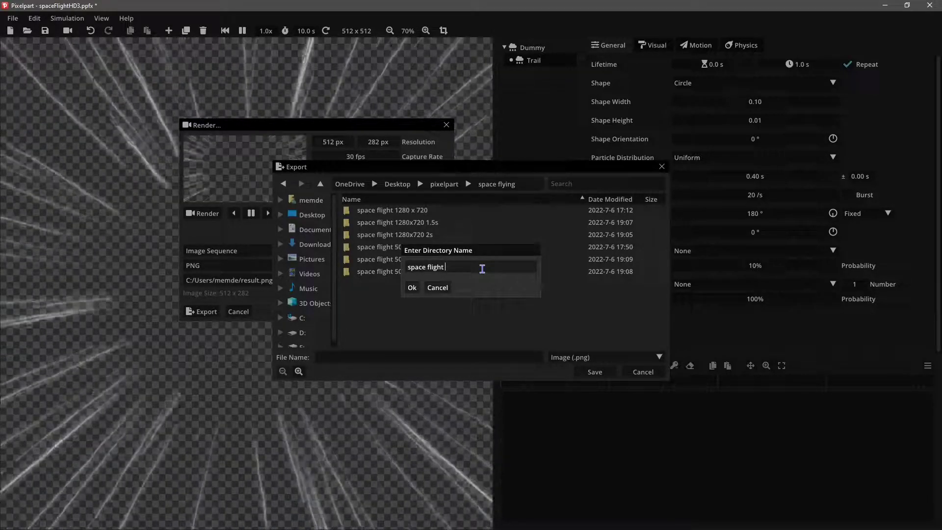
type("new")
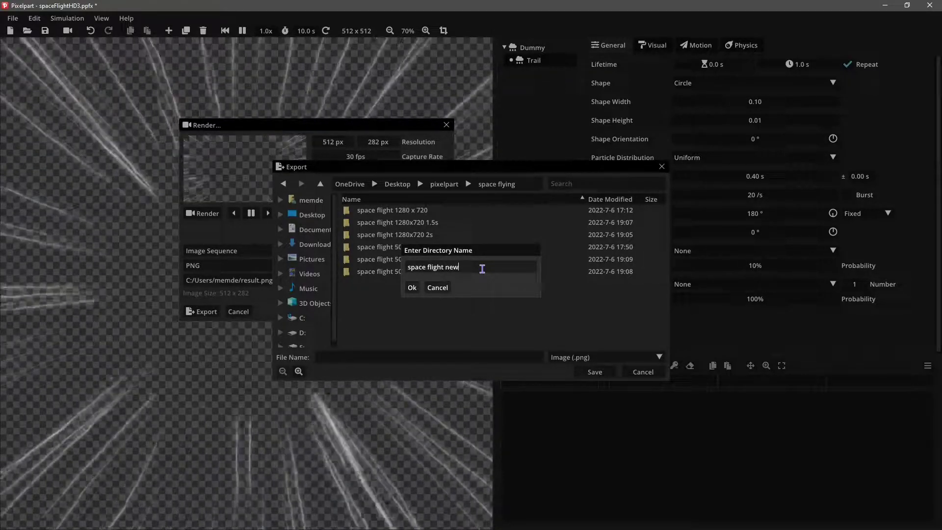
left_click(412, 287)
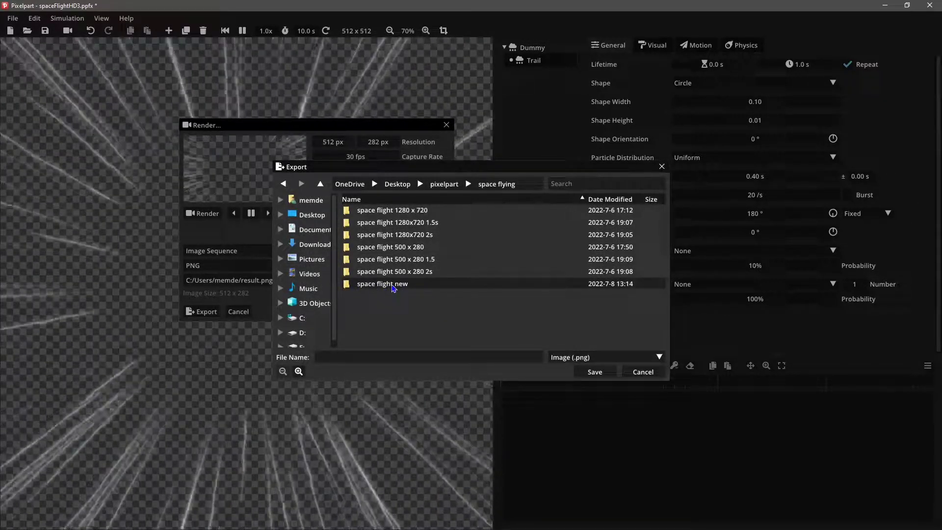
Export the PNG sequence as sflight into the space flight new folder and view the exported frames in File Explorer
double_click(394, 288)
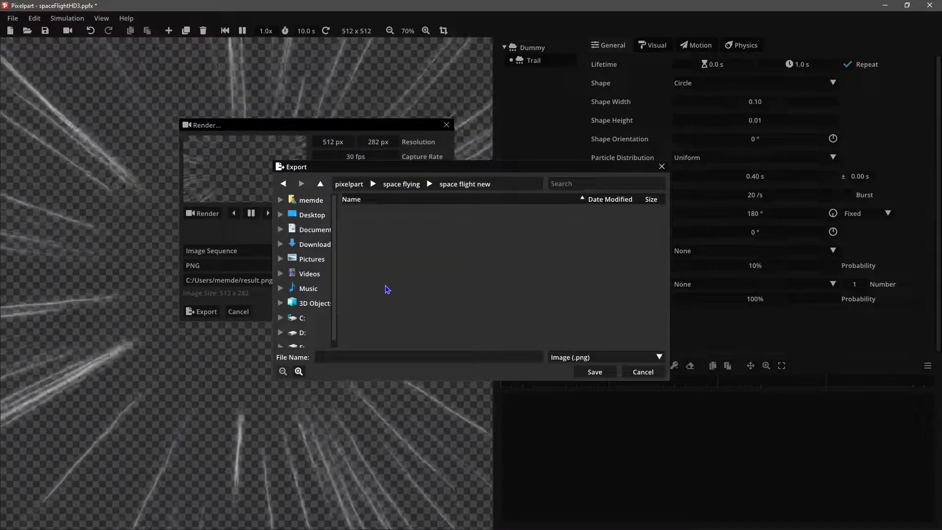
left_click(363, 353)
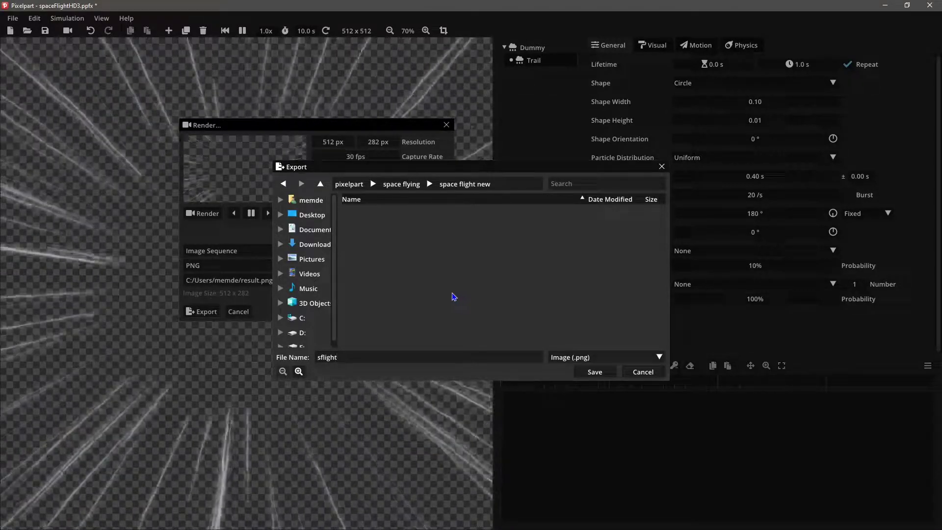
left_click(594, 373)
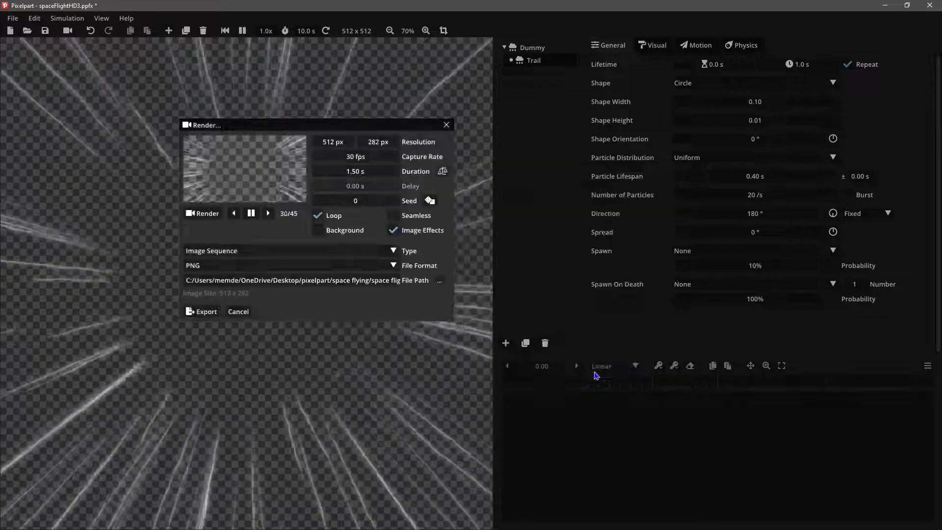
left_click(206, 312)
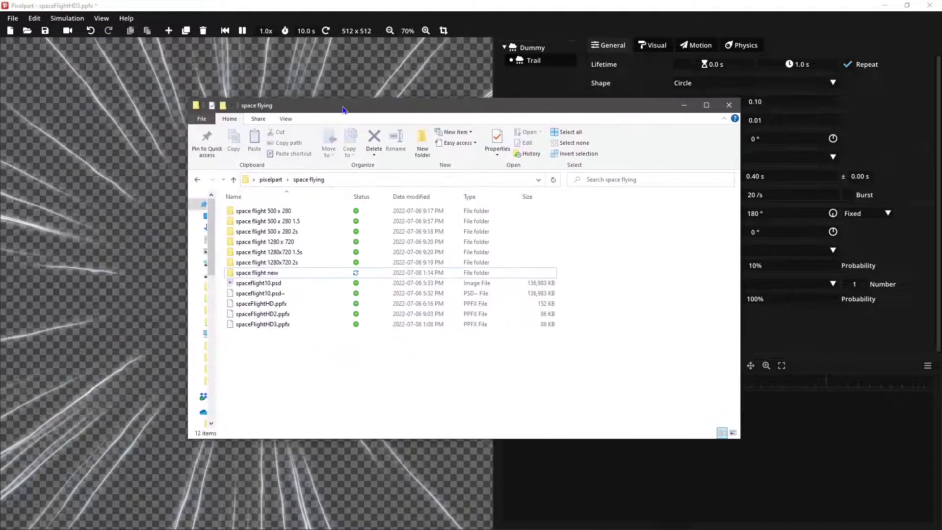
double_click(270, 274)
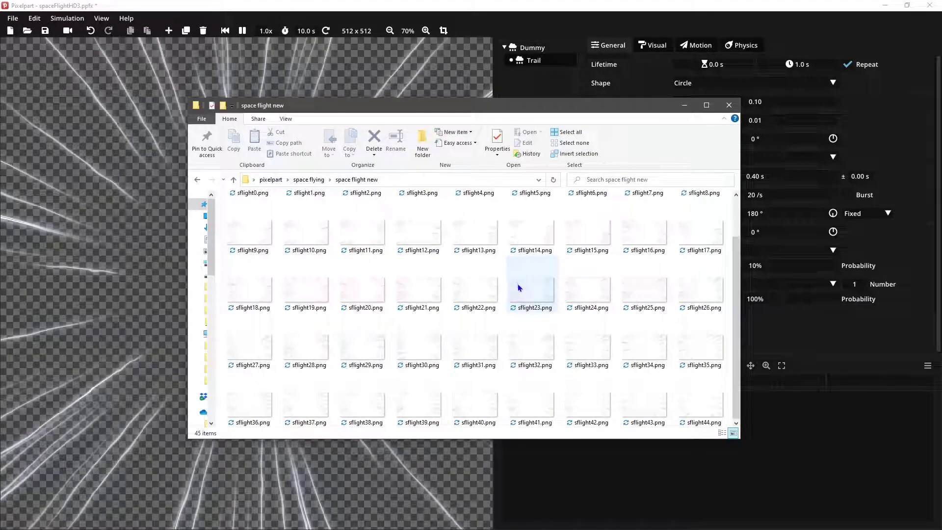
scroll(515, 278, "up", 1)
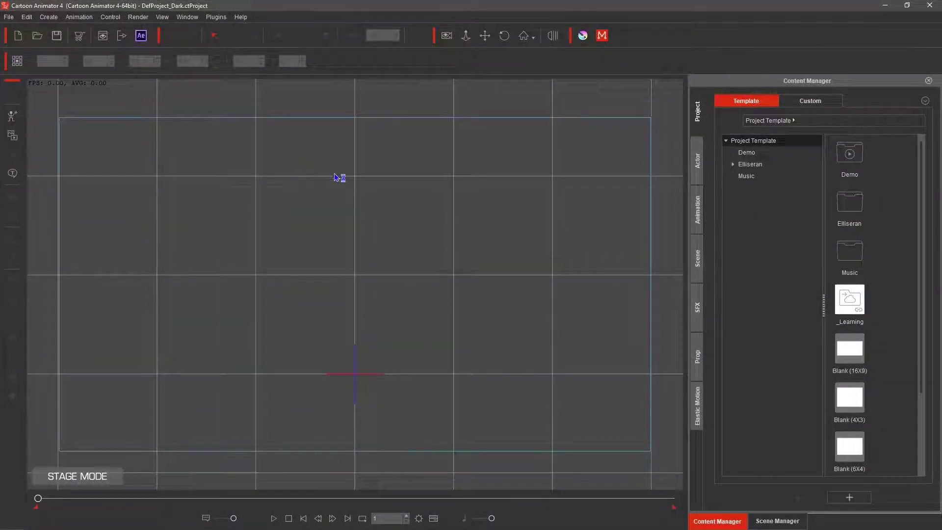
Switch to Cartoon Animator and place sflight10.png from the space flight new folder on the stage as a prop, keeping it selected
left_click(907, 5)
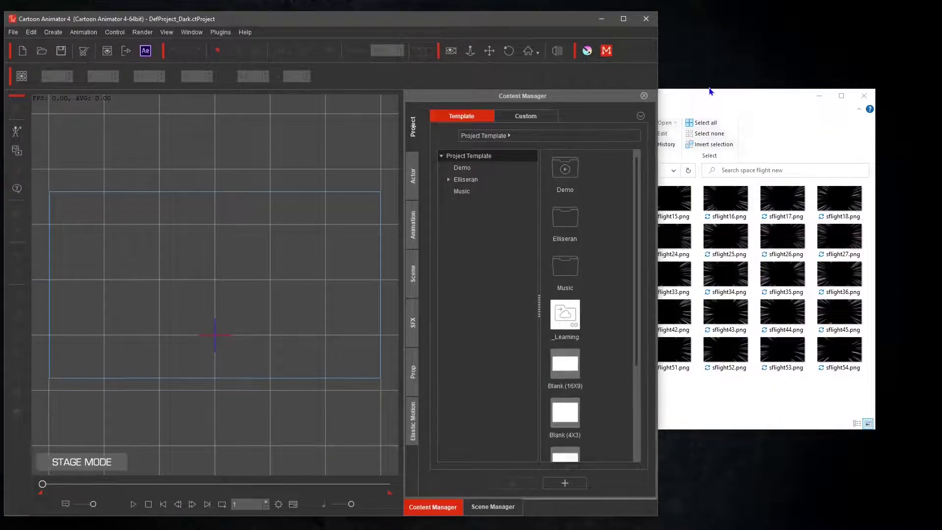
left_click(695, 102)
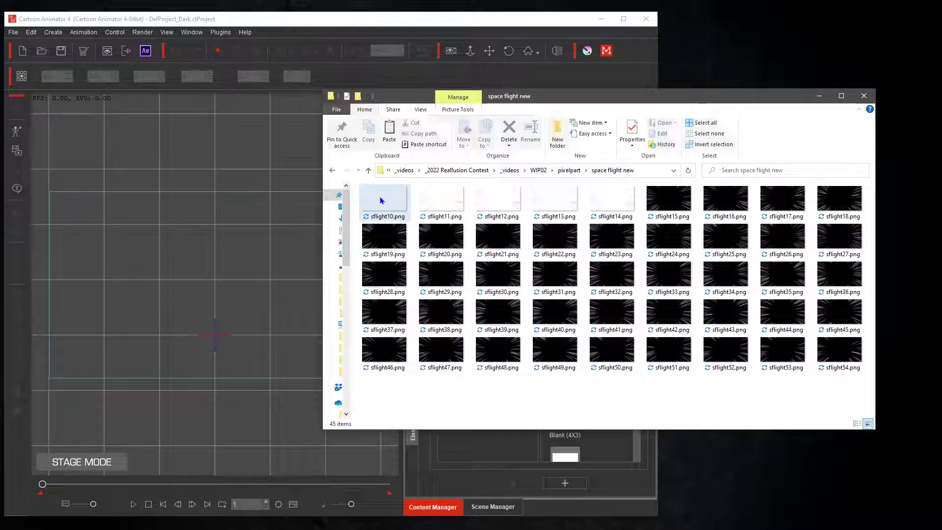
left_click_drag(381, 196, 233, 298)
left_click(227, 242)
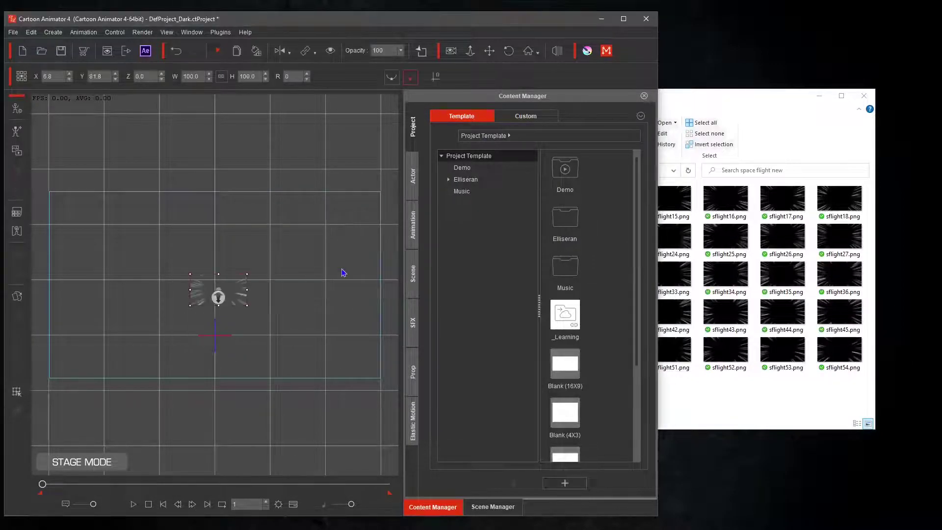
left_click(259, 297)
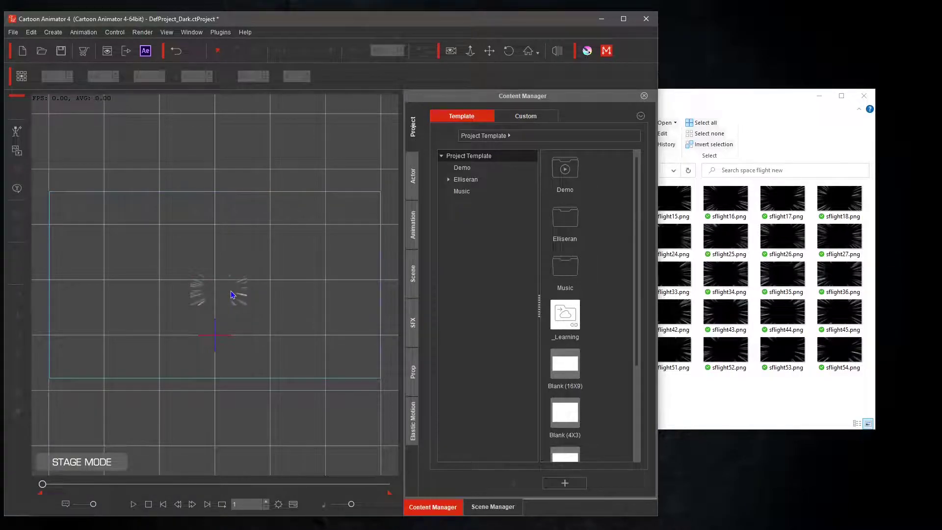
left_click(243, 295)
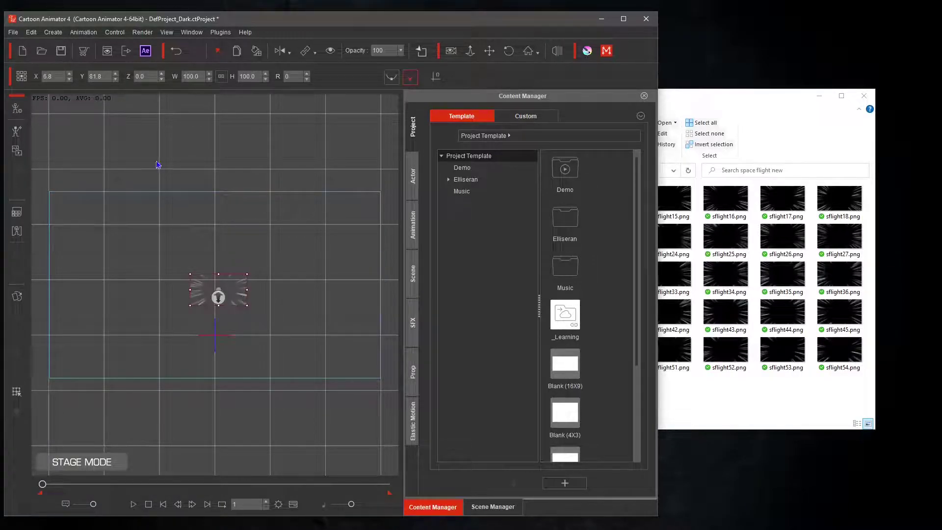
Open the sflight10 prop in Composer mode and launch it as a PSD in Krita at image scale 1.0
left_click(17, 109)
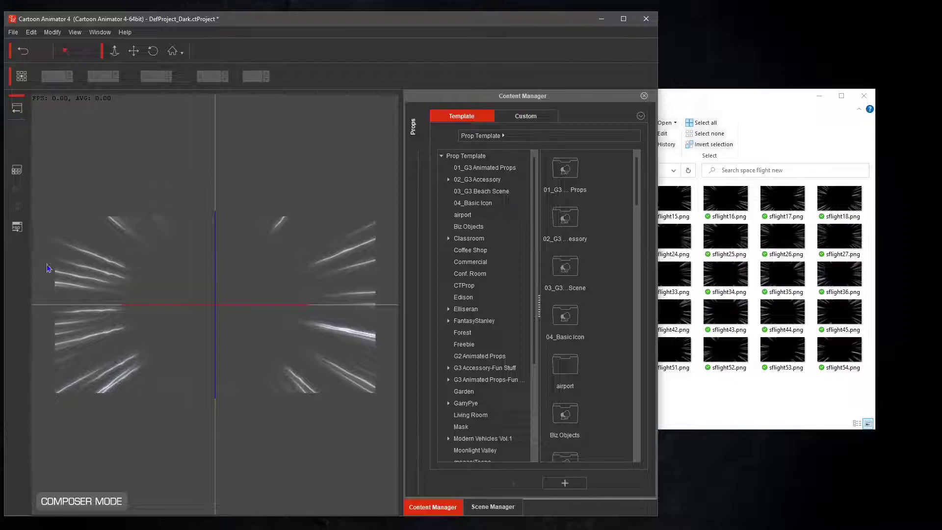
left_click(17, 228)
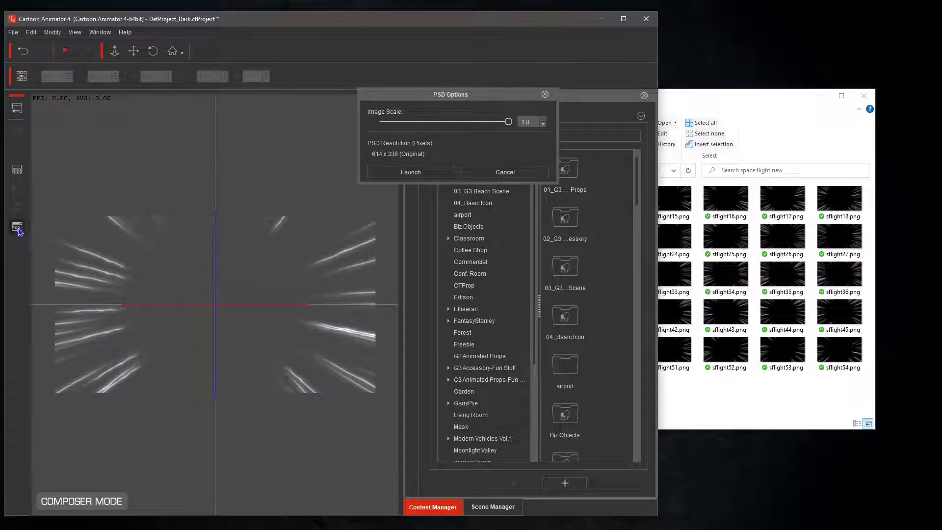
left_click(412, 174)
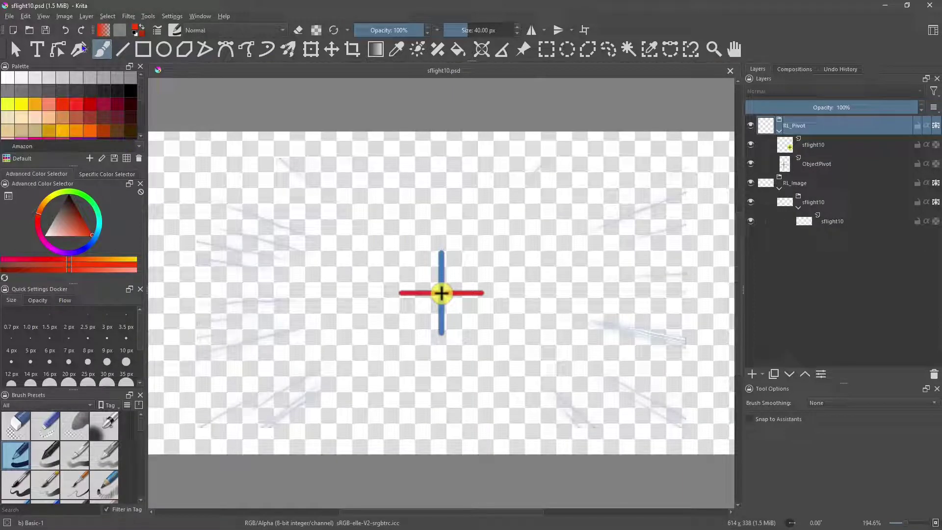
Save a copy of the Krita document as sflight.psd in the pixelpart folder
left_click(10, 17)
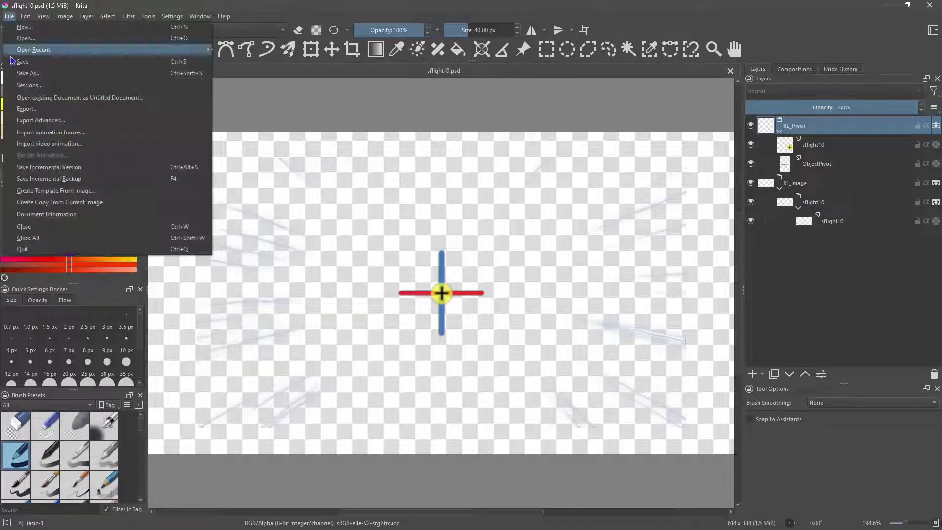
left_click(34, 72)
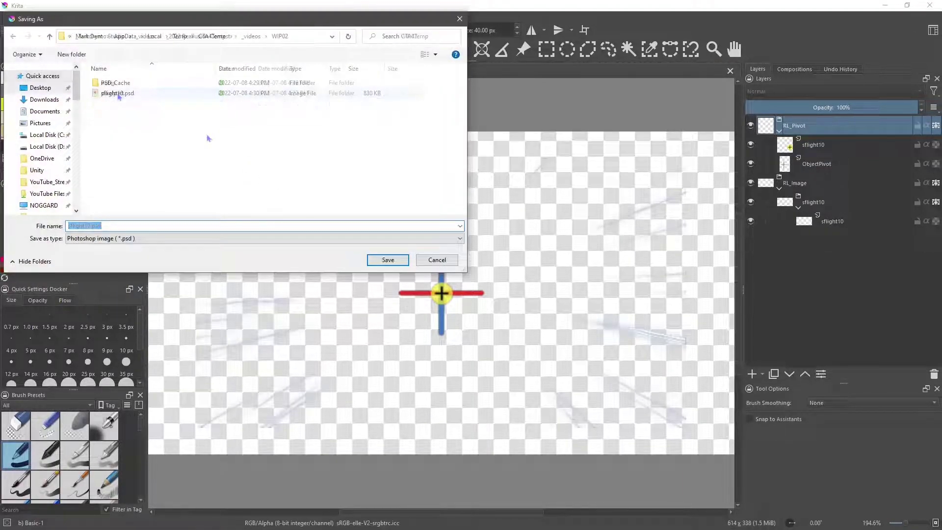
double_click(112, 94)
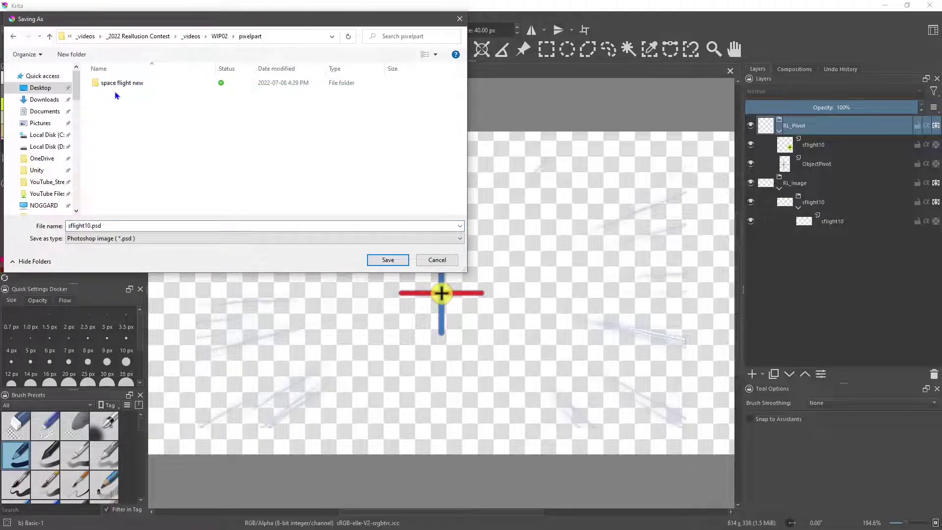
double_click(86, 226)
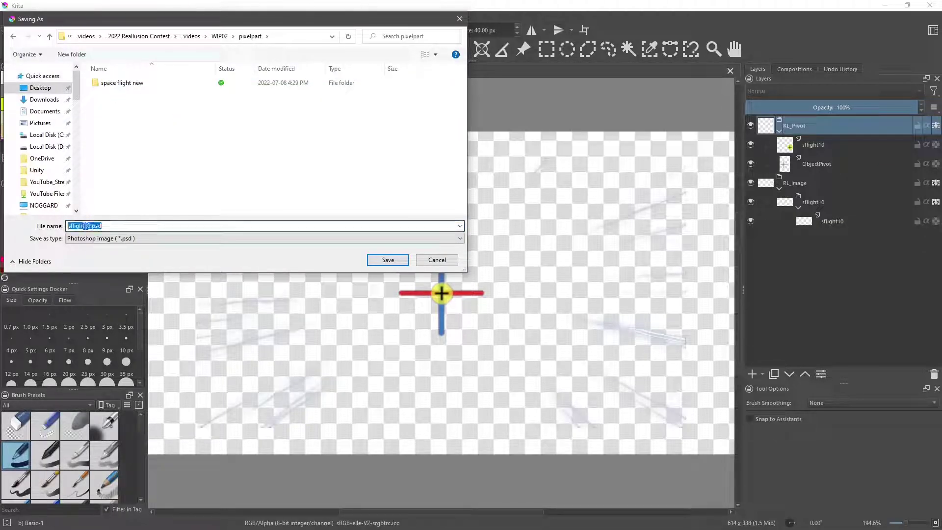
left_click(86, 226)
key("BackSpace")
key("Delete")
key("Tab")
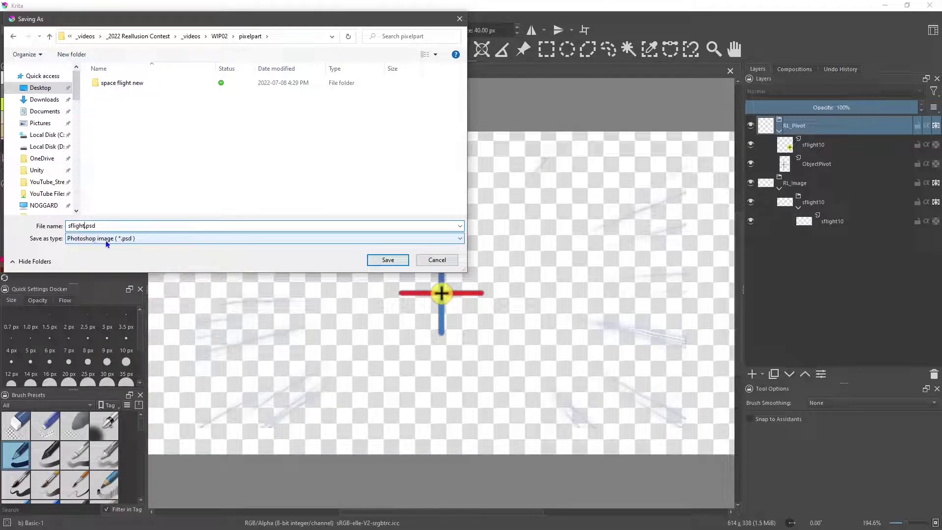
left_click(388, 260)
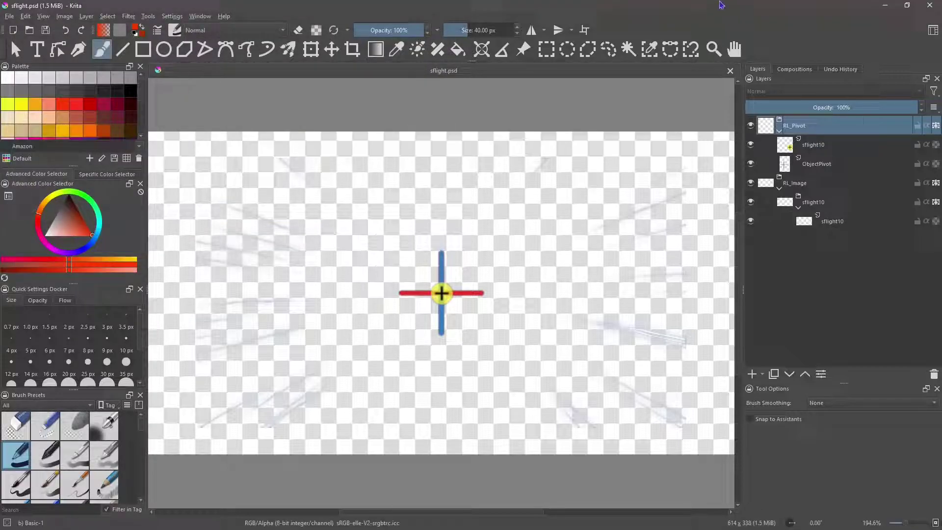
Return to Cartoon Animator and close its Composer window, accepting that synced PSD editing loses its connection
left_click(886, 6)
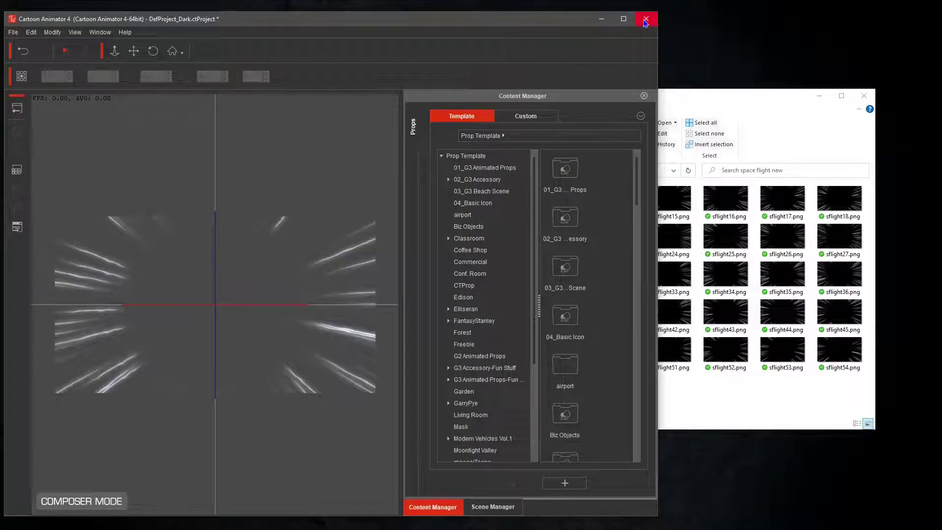
left_click(646, 18)
left_click(330, 294)
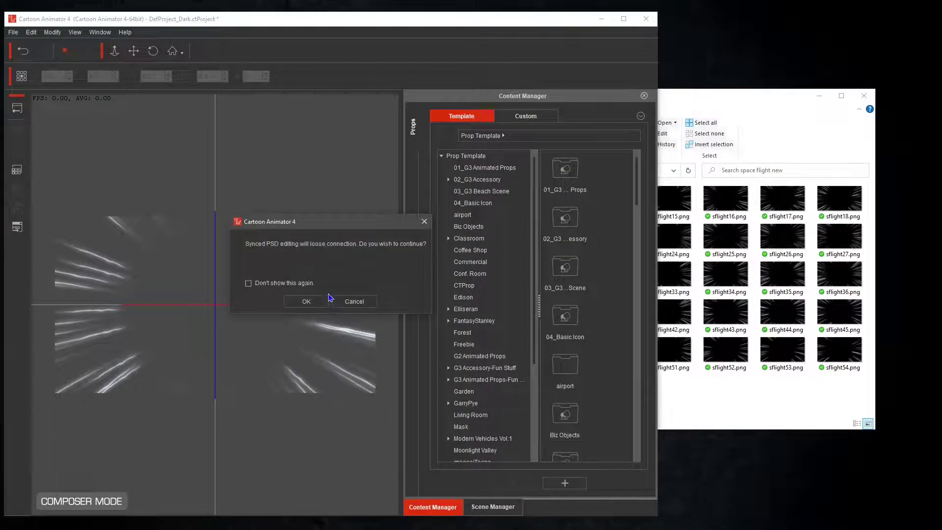
left_click(307, 304)
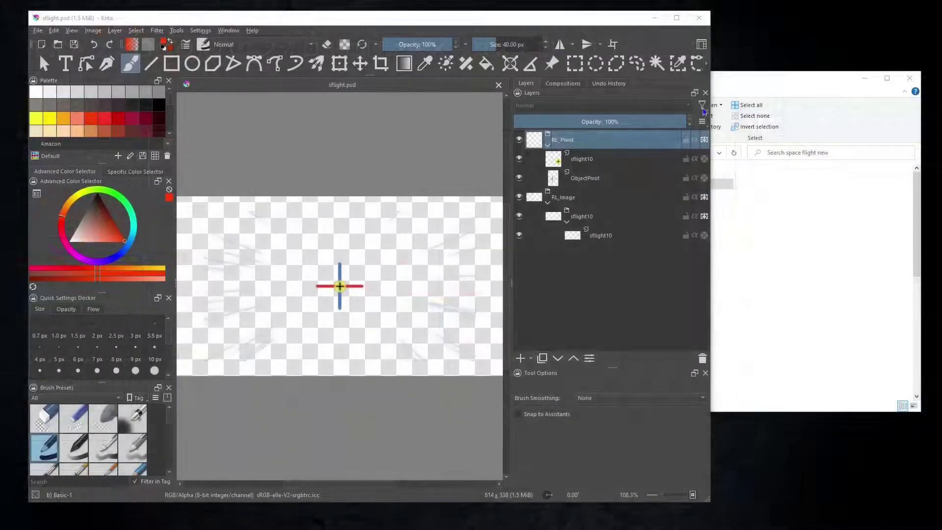
Open sflight10.png from the space flight new folder in Krita, using File Explorer
left_click(521, 185)
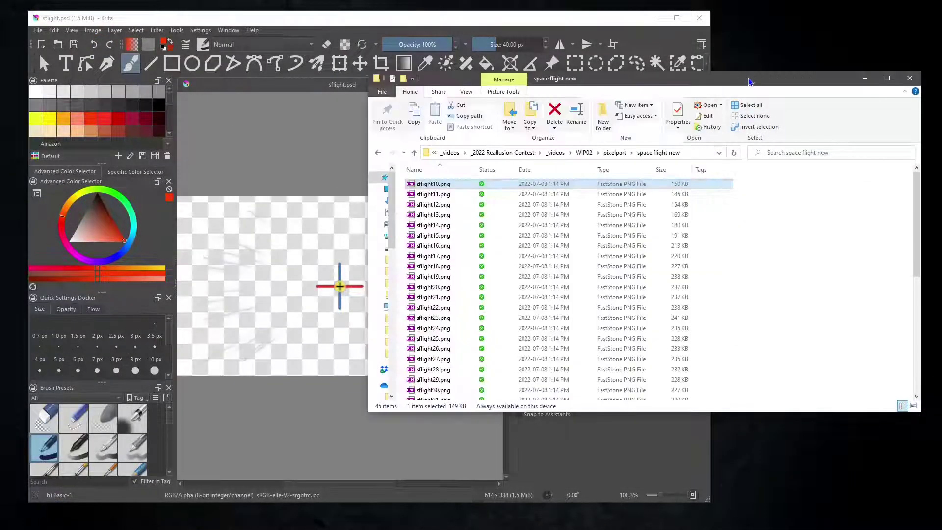
right_click(437, 186)
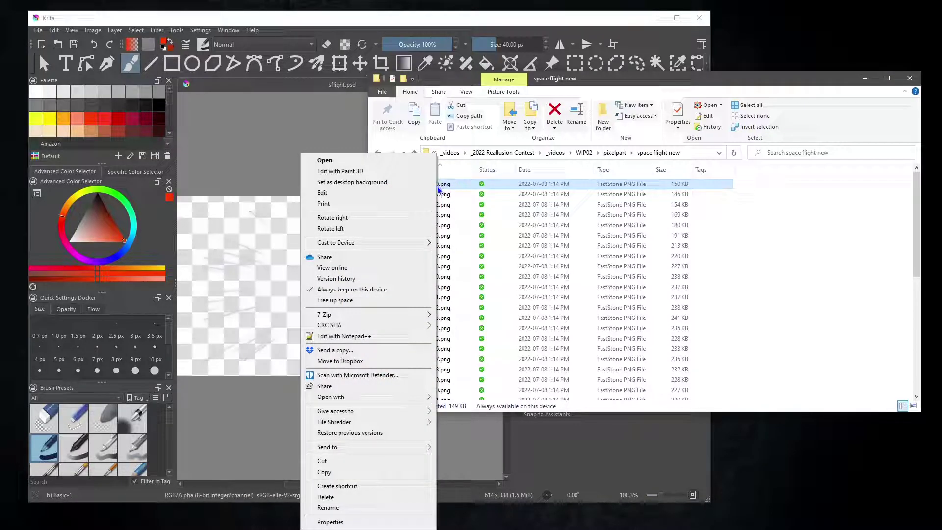
mouse_move(357, 400)
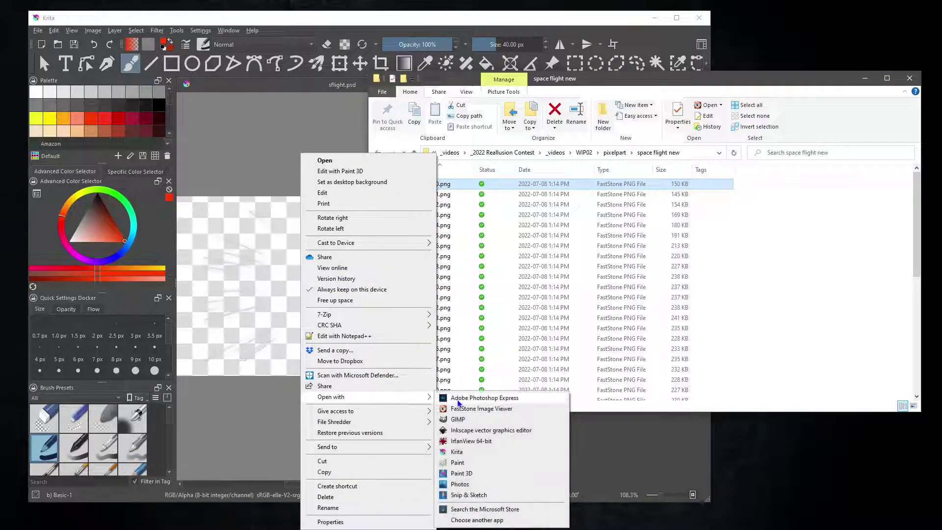
left_click(457, 451)
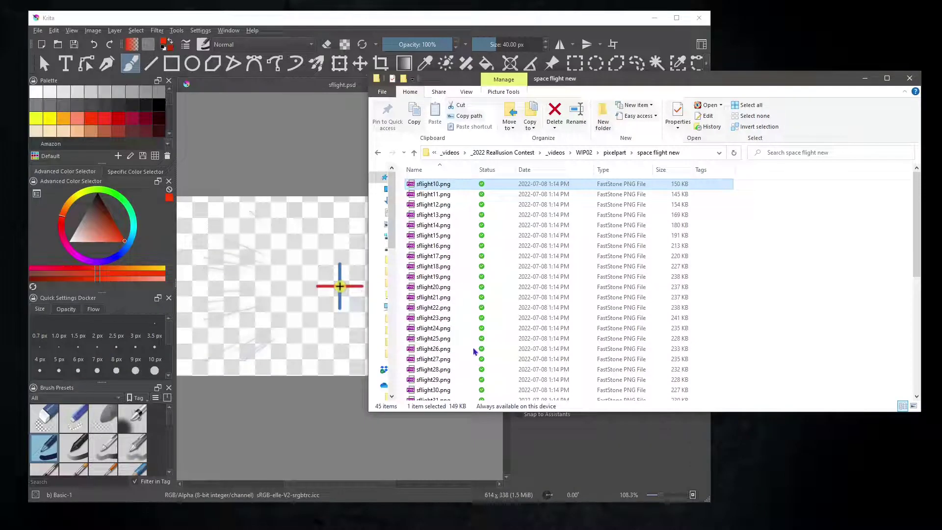
left_click(434, 23)
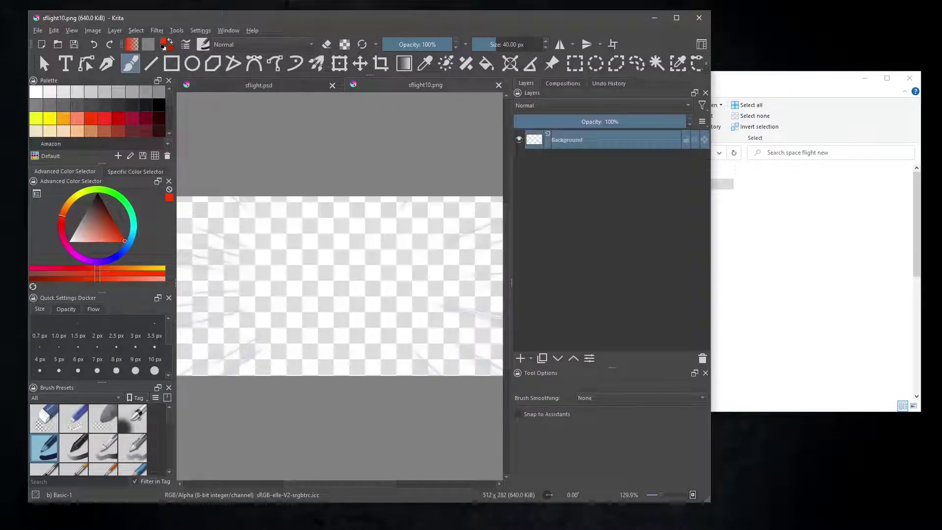
Add sflight50.png through sflight54.png from the space flight new folder as layers in the sflight10.png document
left_click(780, 87)
left_click(782, 265)
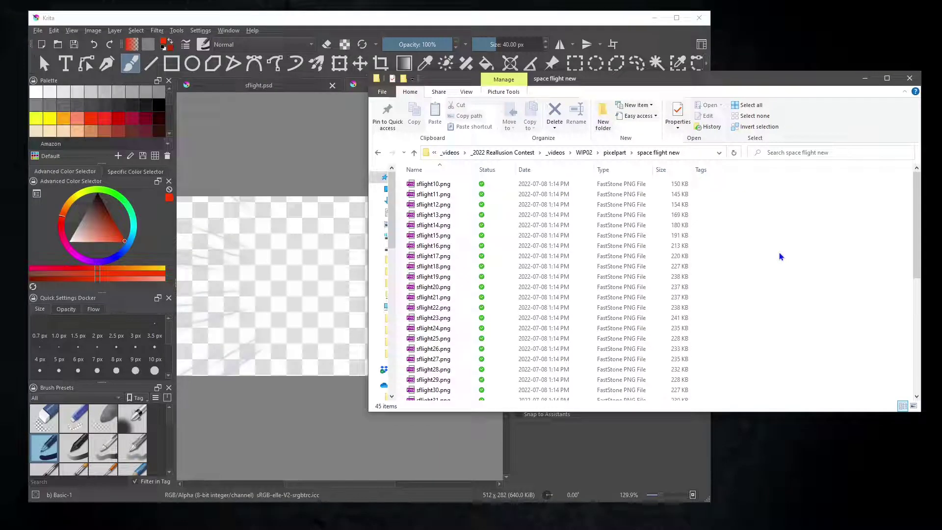
scroll(773, 282, "down", 6)
scroll(770, 287, "down", 2)
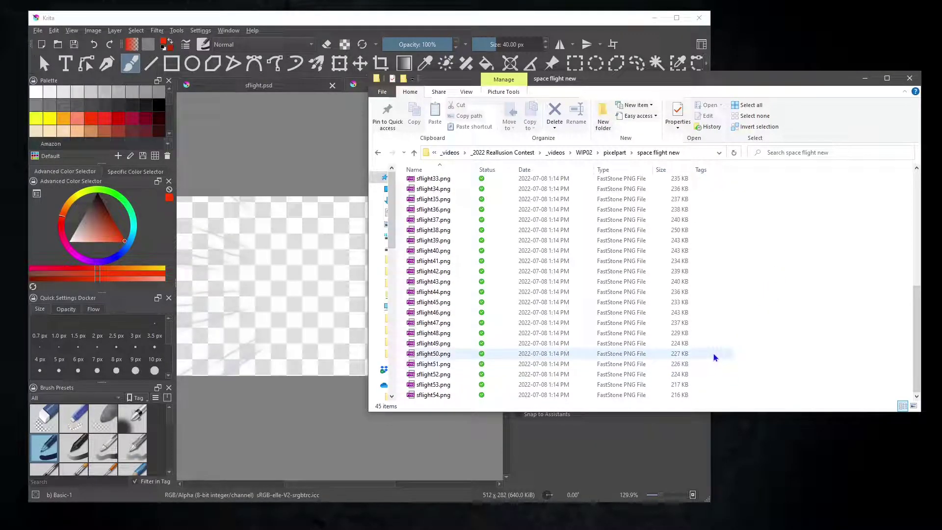
left_click_drag(714, 357, 637, 400)
left_click_drag(461, 378, 315, 308)
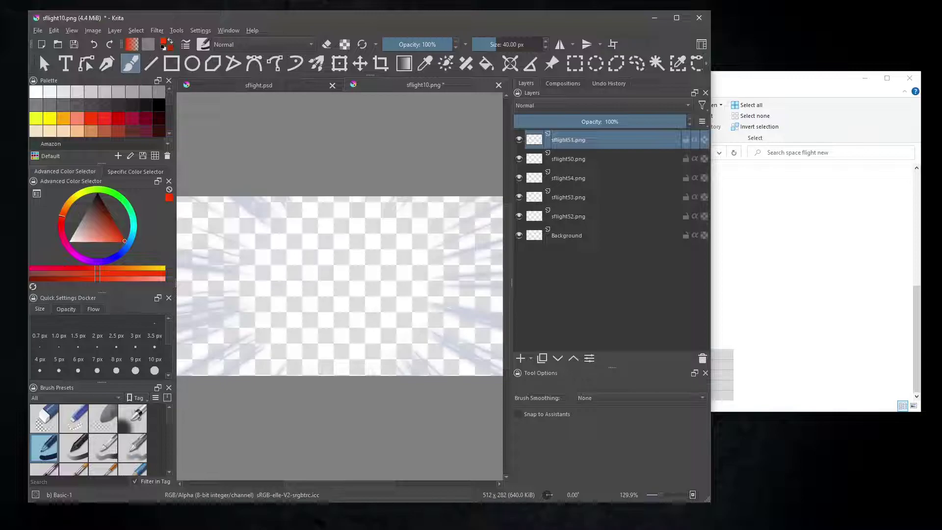
Delete the Background layer and reorder the remaining layers from sflight50.png at the top of the stack to sflight54.png at the bottom
left_click(577, 236)
left_click(701, 361)
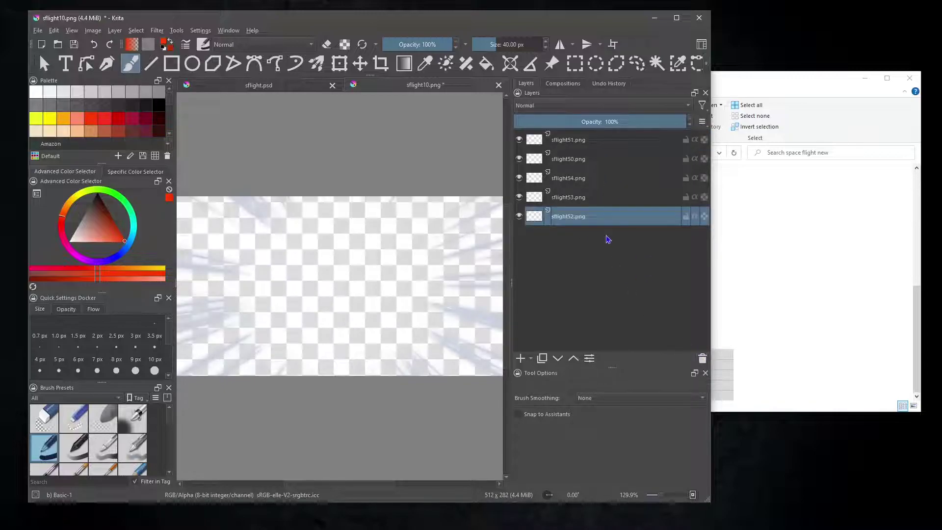
left_click(582, 158)
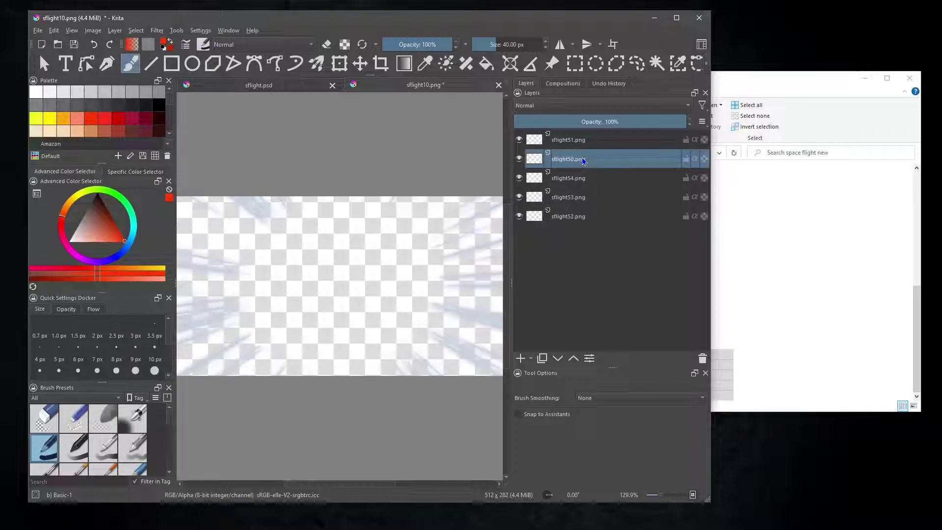
left_click(574, 357)
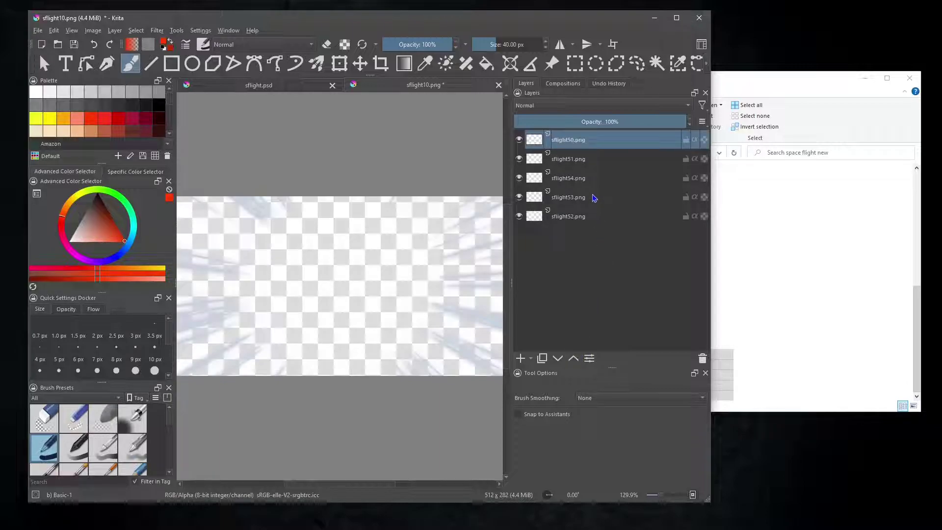
left_click(574, 216)
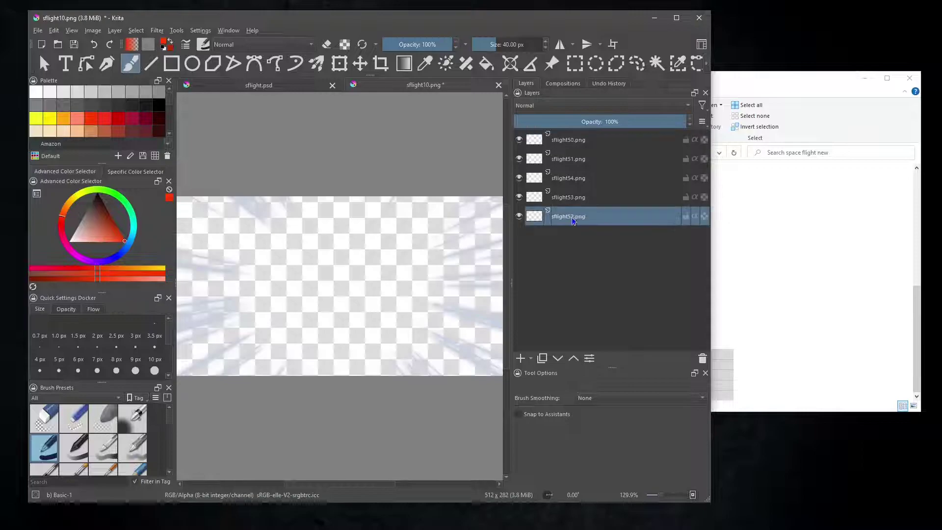
left_click(574, 358)
left_click(573, 358)
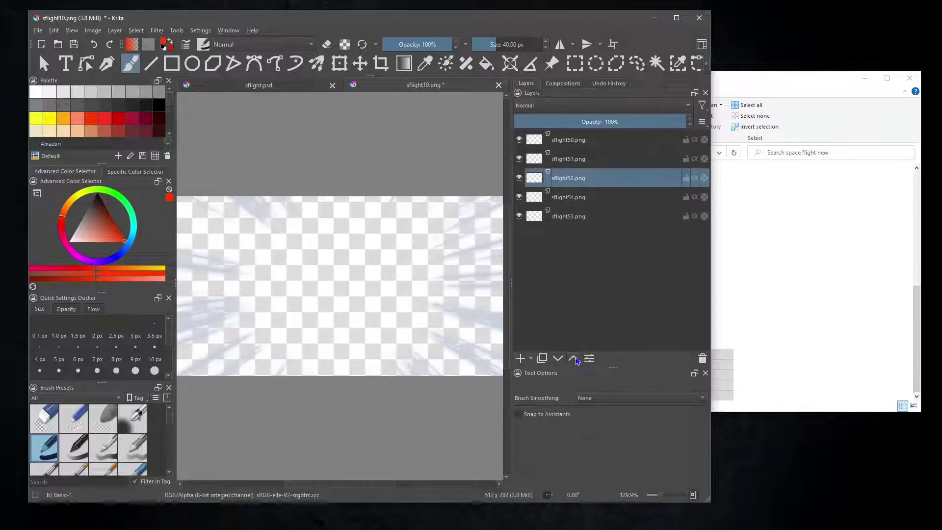
left_click(580, 222)
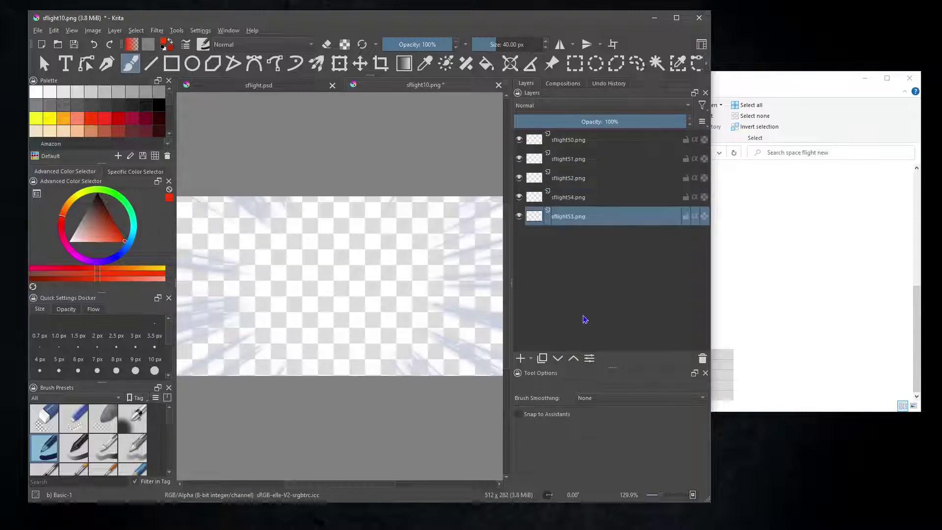
left_click(574, 359)
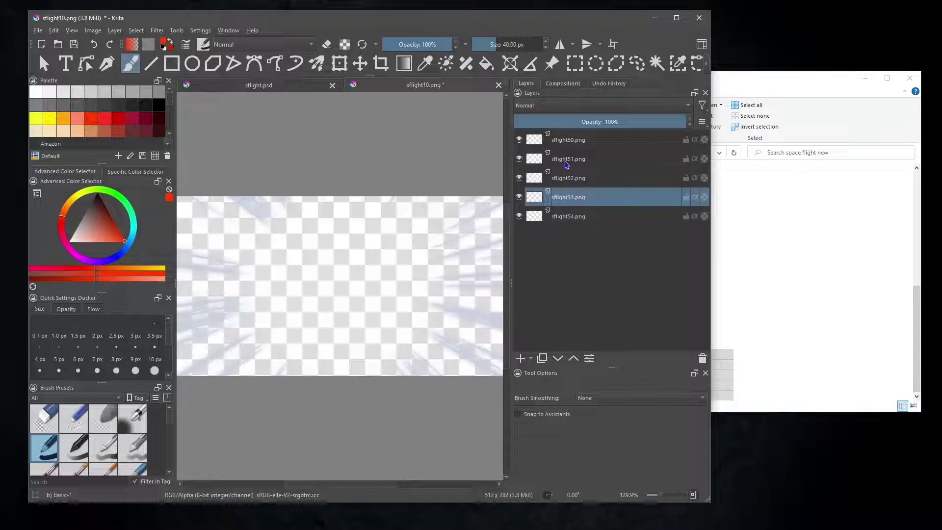
Add sflight40.png through sflight49.png from the space flight new folder as layers above the sflight50.png layer
left_click(575, 140)
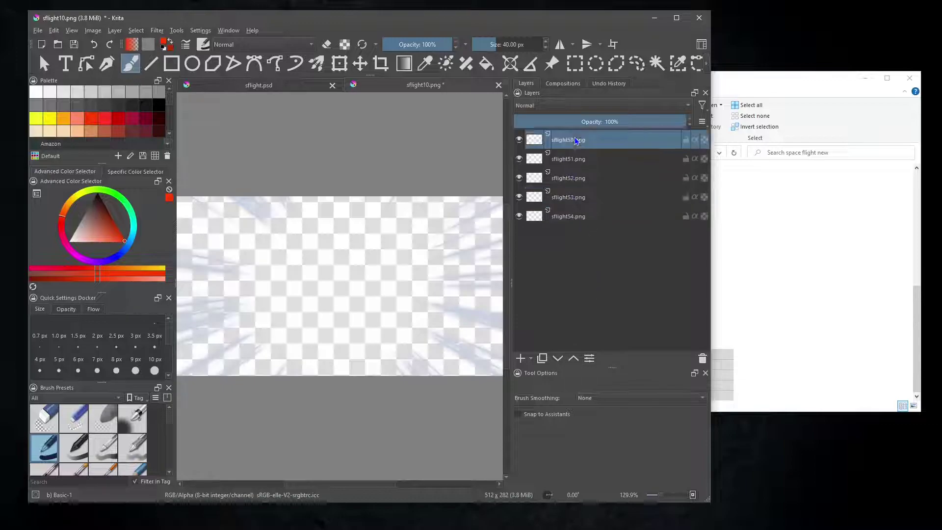
left_click(741, 88)
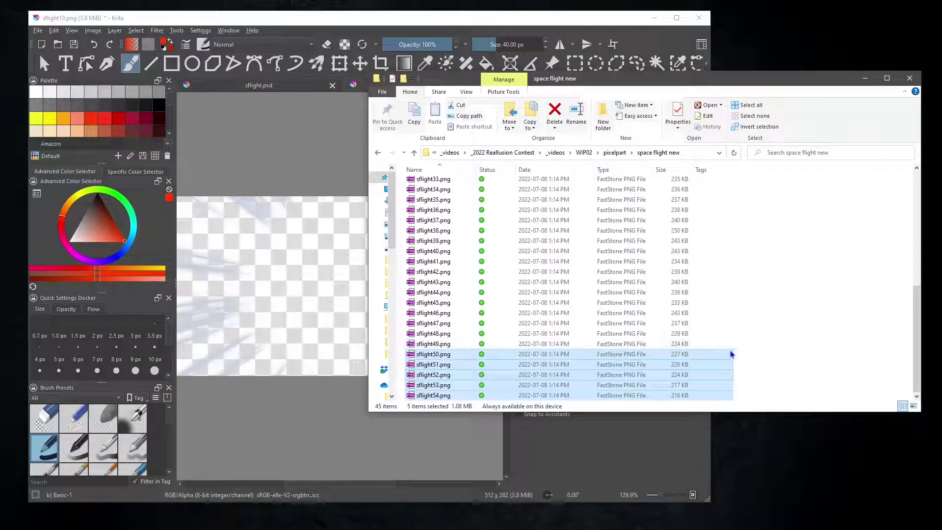
left_click_drag(728, 342, 664, 251)
left_click_drag(667, 284, 317, 299)
left_click(356, 352)
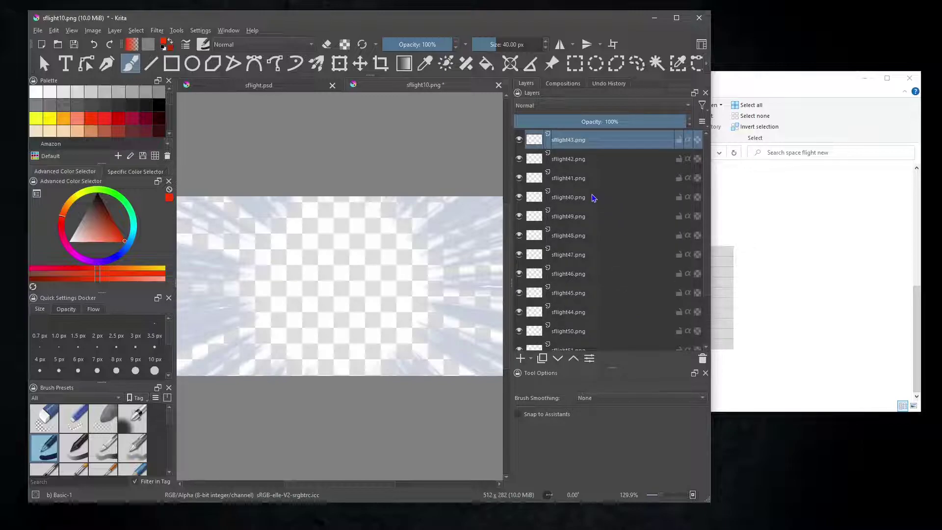
Reorder the first four layers of the stack so they run from sflight40.png down to sflight43.png
left_click(579, 182)
left_click(574, 360)
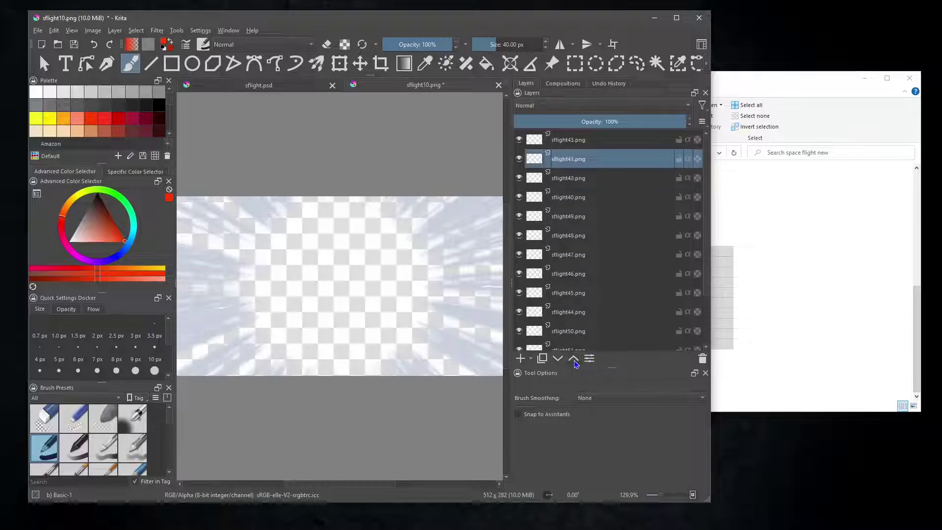
left_click(574, 360)
left_click(575, 183)
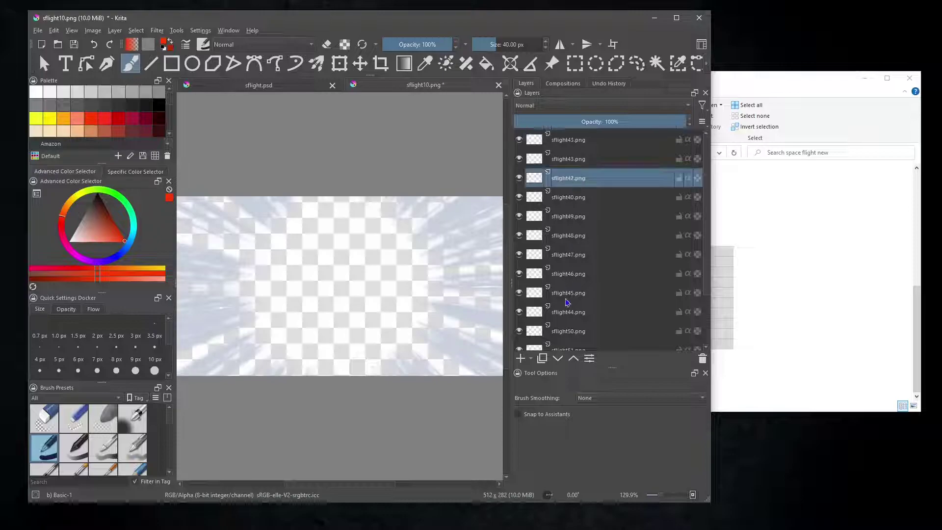
left_click(573, 359)
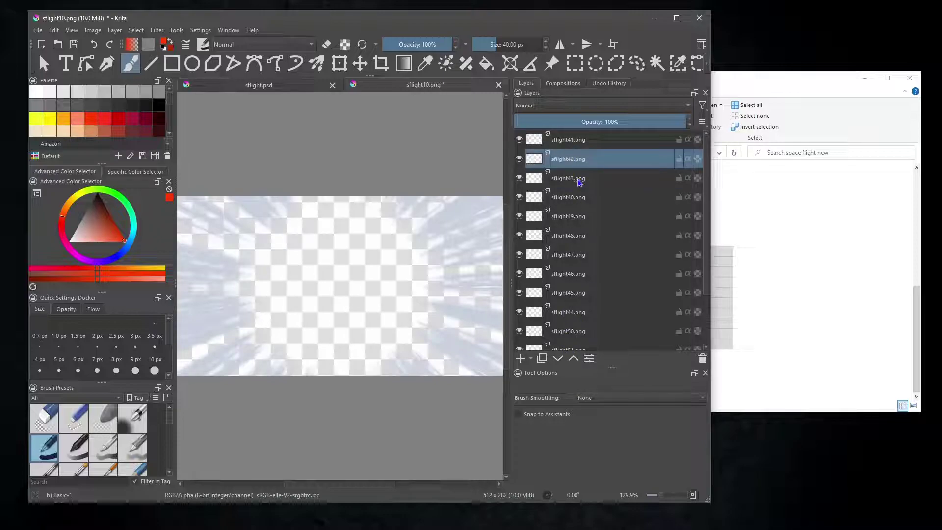
left_click(582, 202)
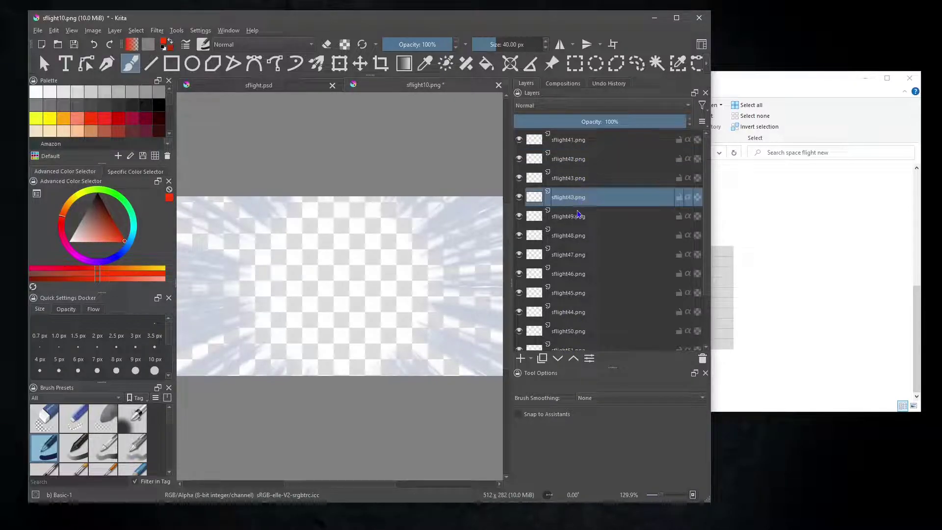
left_click(573, 359)
left_click(573, 359)
left_click(574, 359)
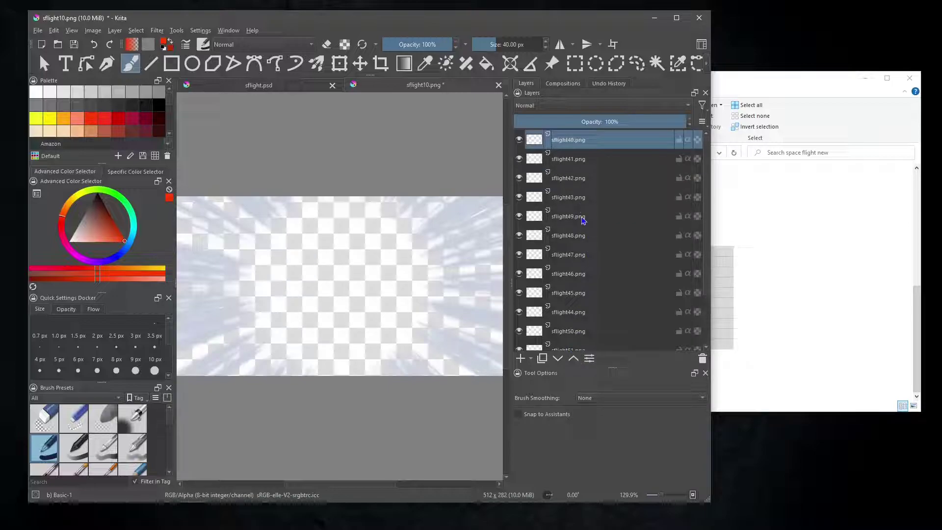
Move the sflight44.png layer directly below sflight43.png and the sflight45.png layer directly below sflight44.png
left_click(577, 313)
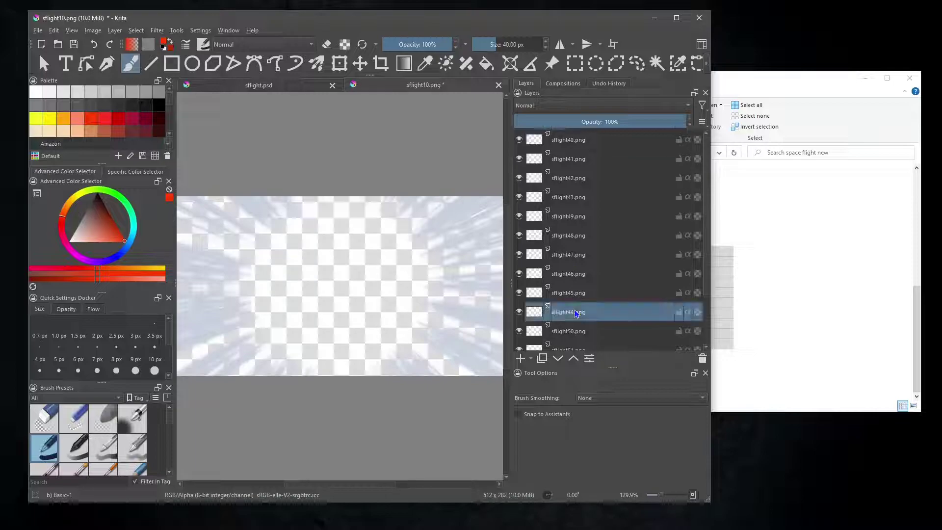
left_click(574, 359)
left_click(574, 359)
left_click(574, 359)
left_click(573, 359)
left_click(573, 359)
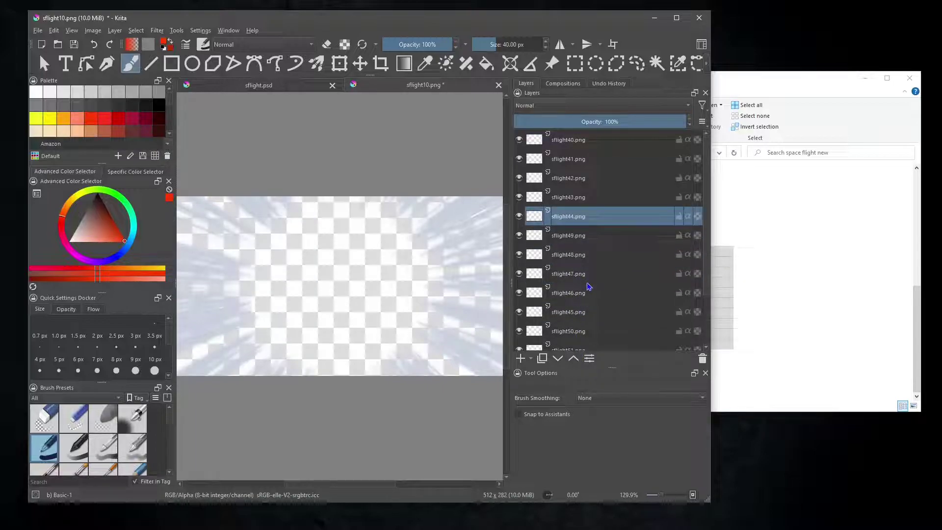
left_click(578, 313)
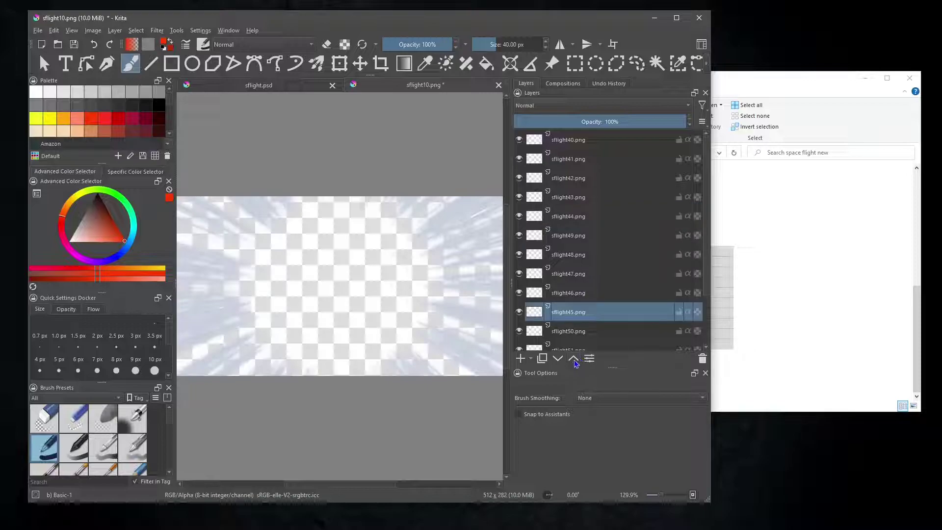
left_click(574, 359)
left_click(574, 359)
left_click(574, 358)
left_click(574, 359)
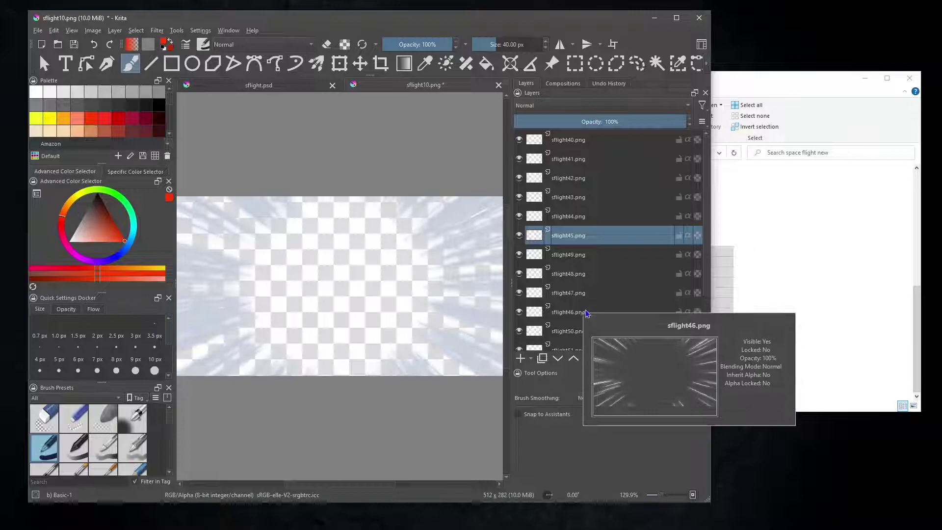
Move the sflight46.png, sflight47.png and sflight48.png layers into ascending order between sflight45.png and sflight49.png
left_click(581, 313)
left_click(576, 361)
left_click(575, 361)
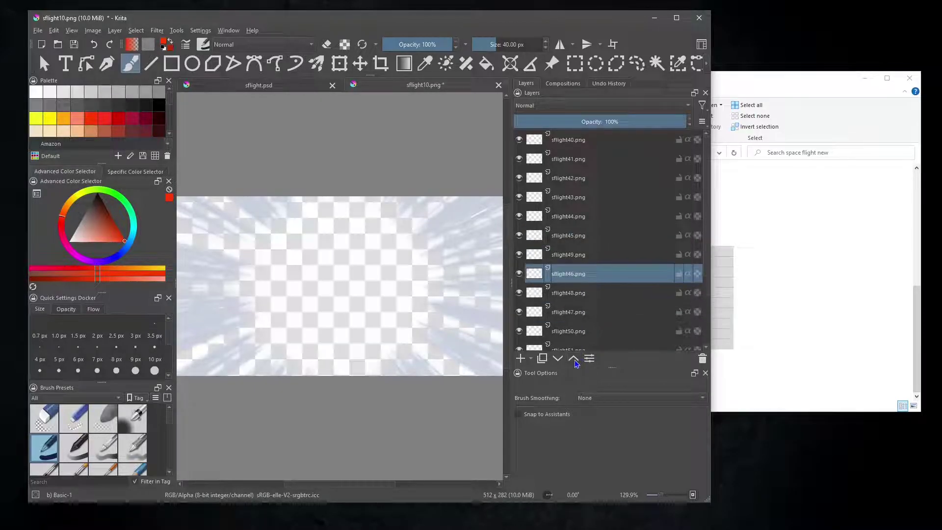
left_click(576, 361)
left_click(578, 316)
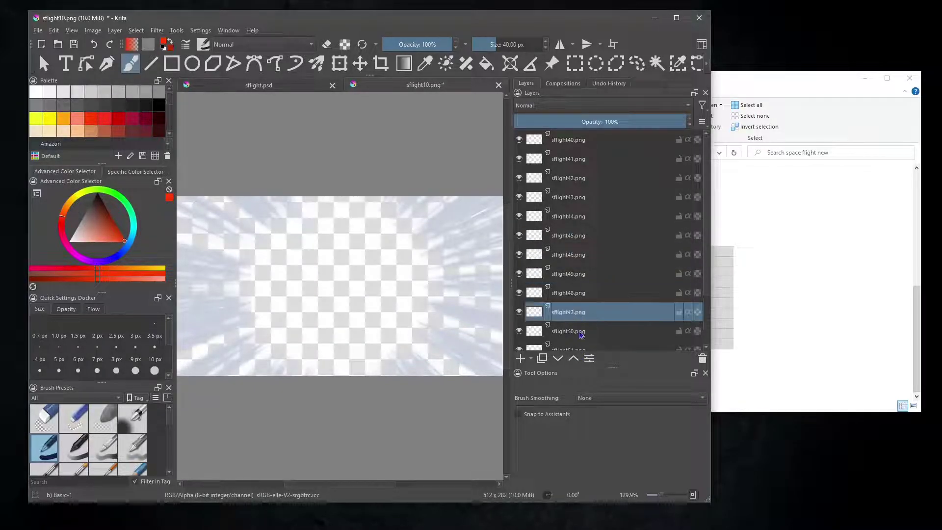
left_click(574, 359)
left_click(575, 358)
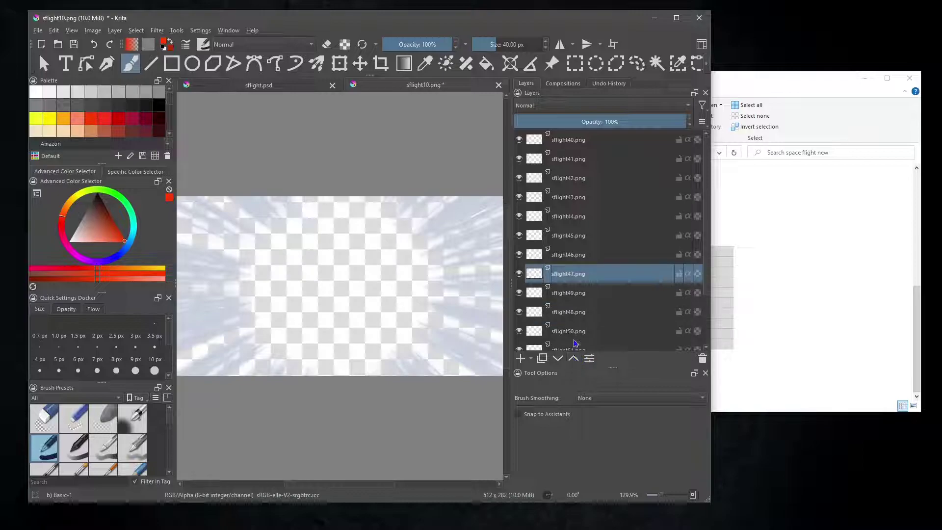
left_click(577, 315)
left_click(573, 358)
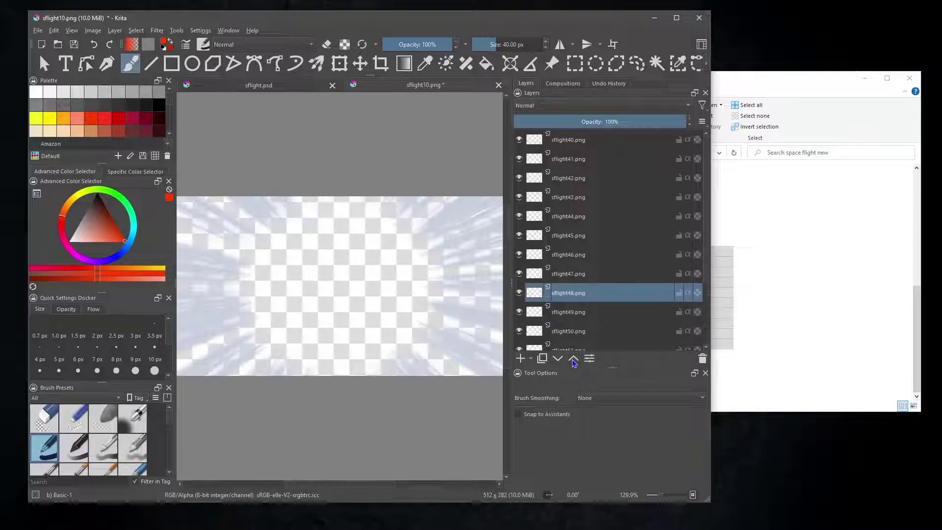
Add sflight30.png through sflight39.png from the space flight new folder as layers above the sflight40.png layer
left_click(584, 141)
left_click(741, 85)
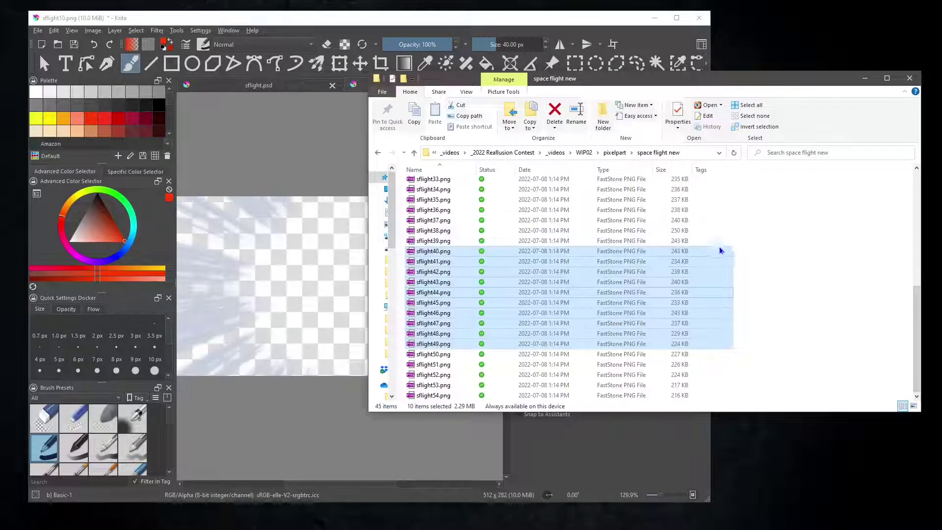
scroll(765, 247, "up", 2)
scroll(767, 267, "up", 2)
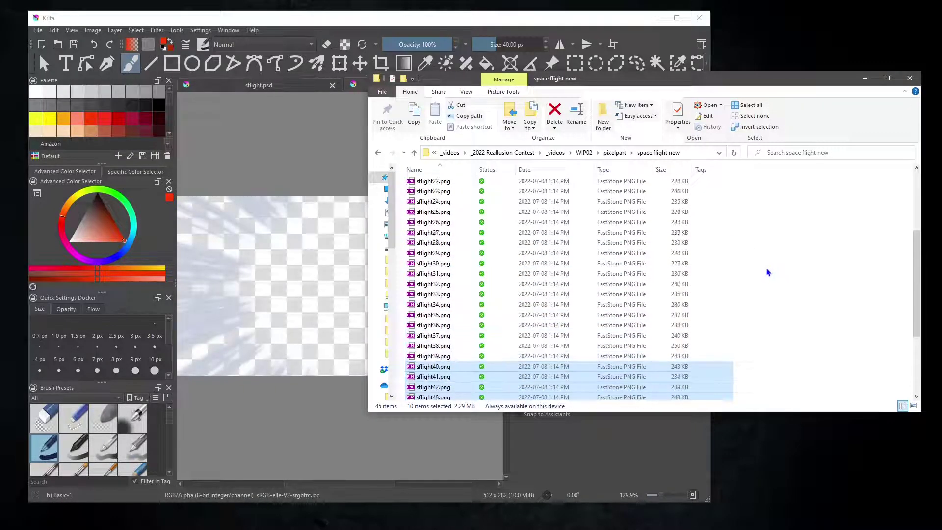
left_click_drag(712, 356, 621, 270)
left_click_drag(459, 292, 323, 300)
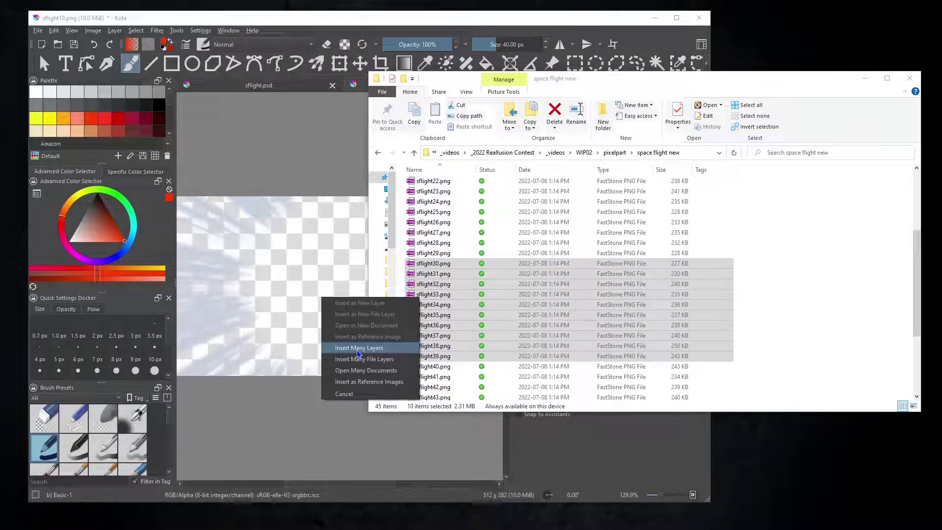
left_click(358, 350)
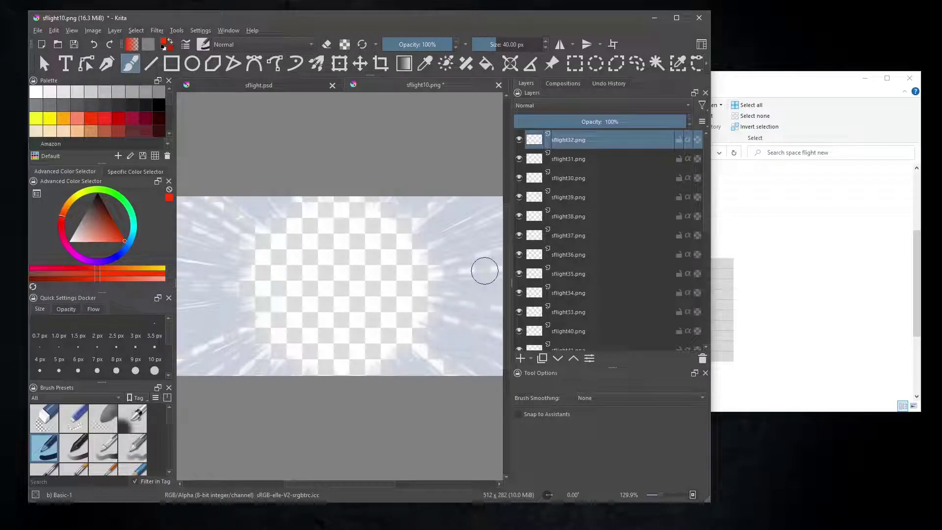
scroll(616, 325, "down", 1)
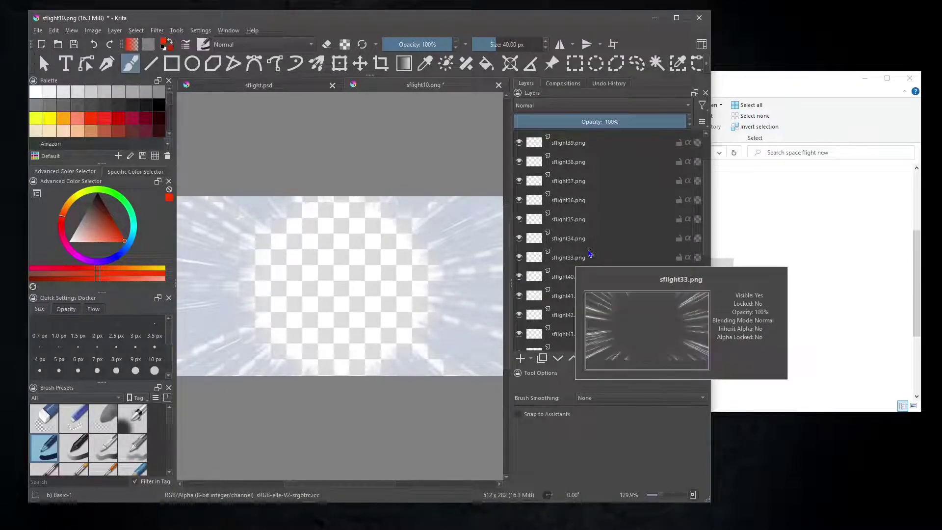
scroll(608, 259, "up", 1)
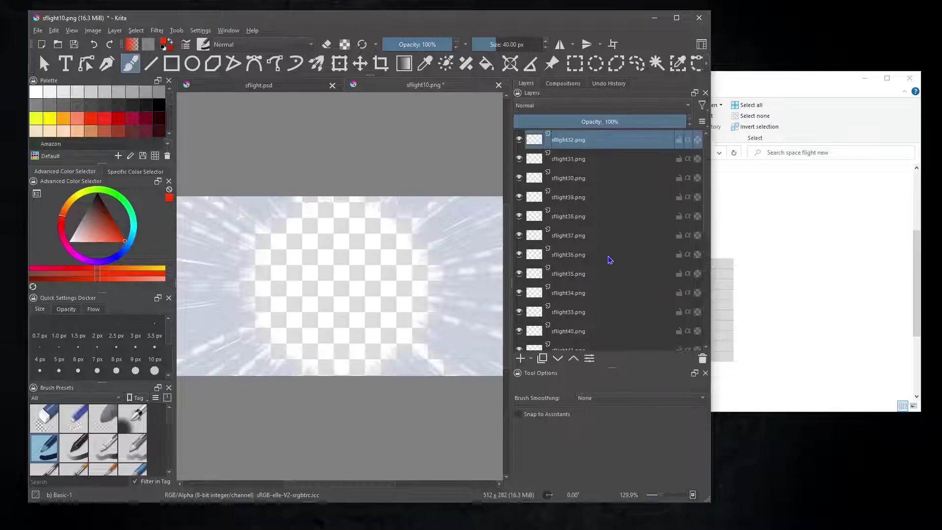
Move the sflight30.png layer to the top of the stack and the sflight31.png layer directly below it, above sflight32.png
left_click(580, 181)
left_click(576, 360)
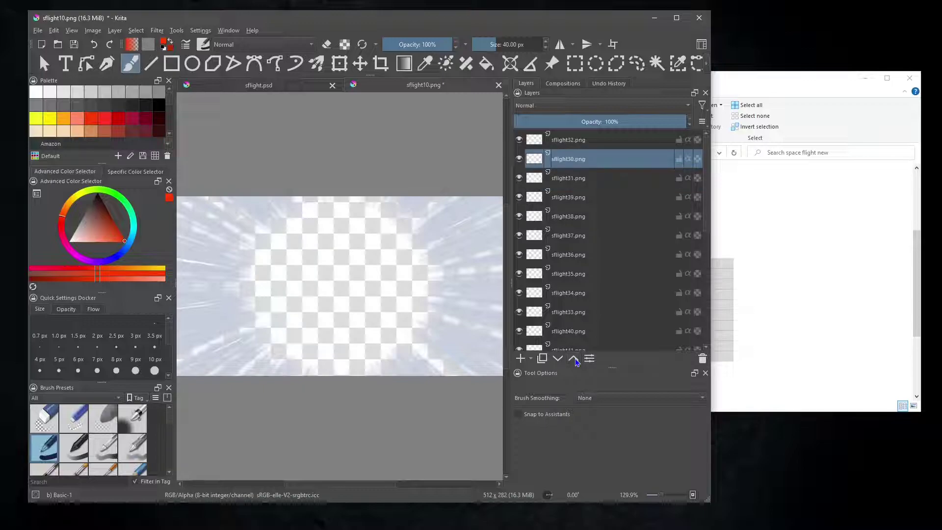
left_click(575, 360)
left_click(577, 181)
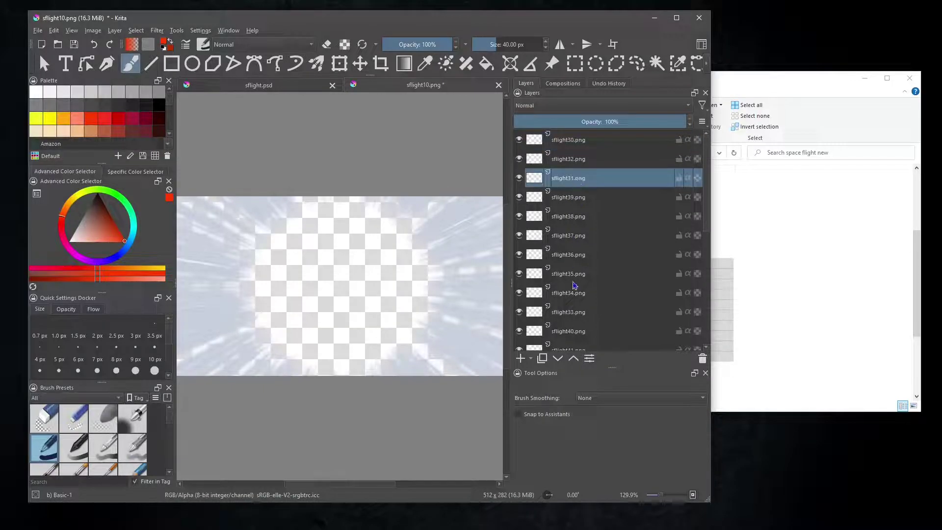
left_click(574, 358)
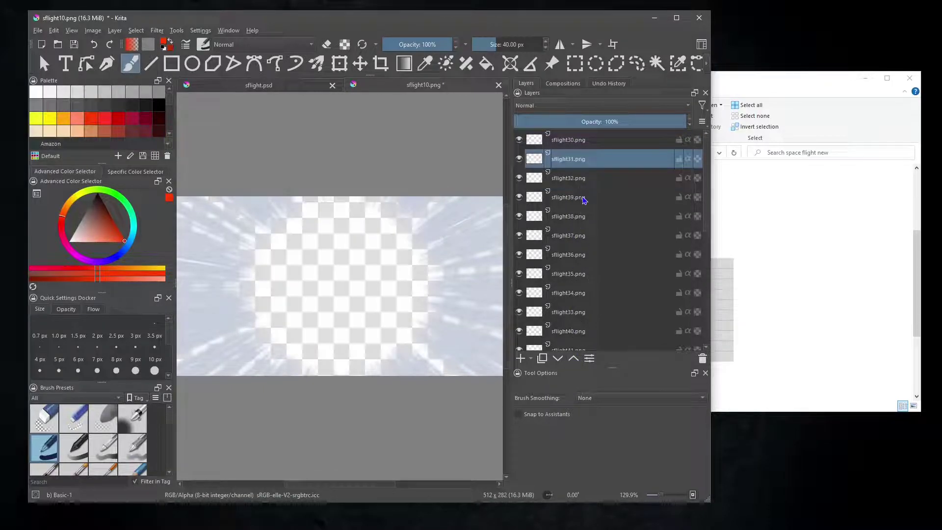
Move the sflight33.png layer up the stack to sit directly below sflight32.png
left_click(576, 318)
left_click(575, 359)
left_click(576, 358)
left_click(575, 359)
left_click(575, 358)
left_click(575, 359)
left_click(575, 359)
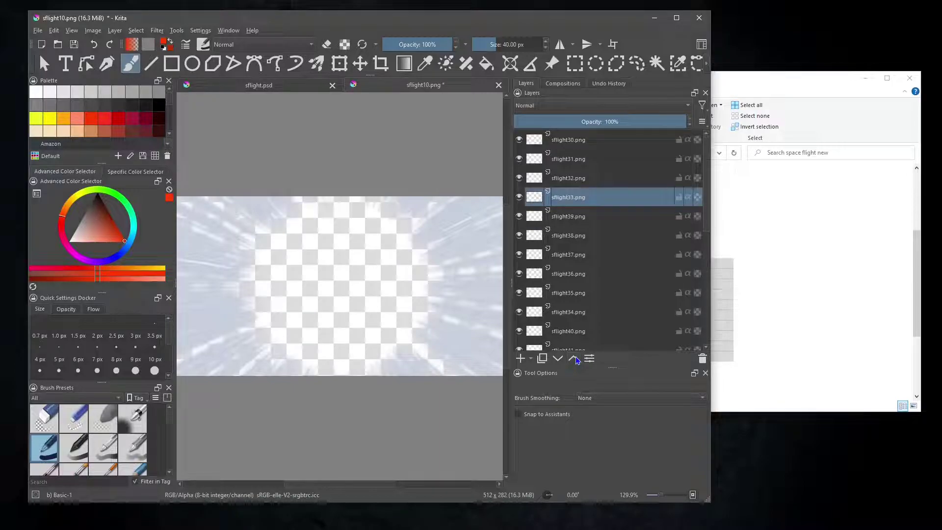
Move the sflight34.png layer up the stack to sit directly below sflight33.png
left_click(582, 312)
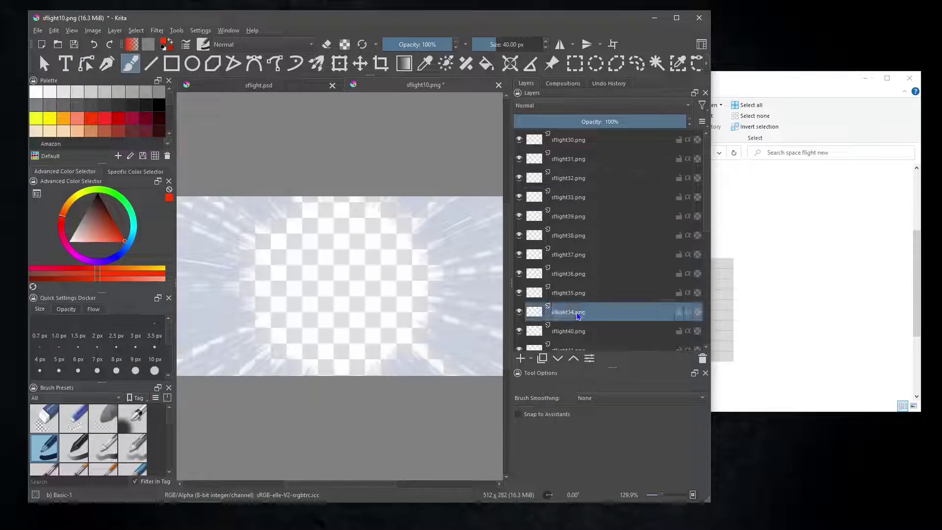
left_click(575, 359)
left_click(576, 359)
left_click(575, 358)
left_click(575, 358)
left_click(575, 359)
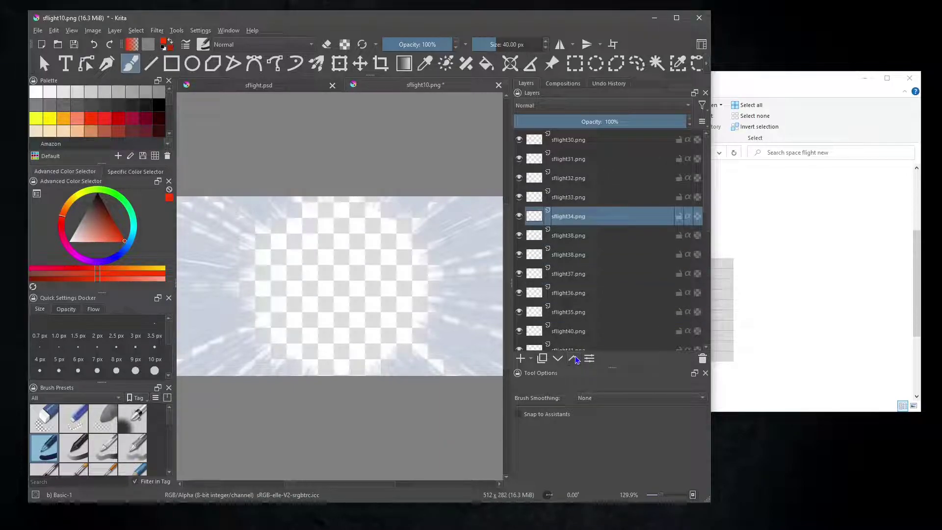
Move the sflight35.png layer up the stack to sit directly below sflight34.png
left_click(580, 316)
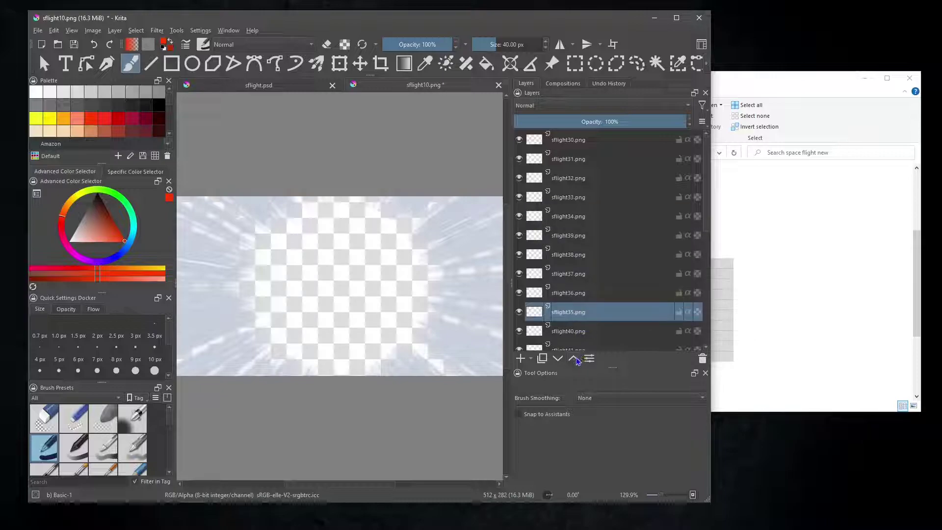
left_click(575, 359)
left_click(575, 359)
left_click(576, 360)
left_click(575, 360)
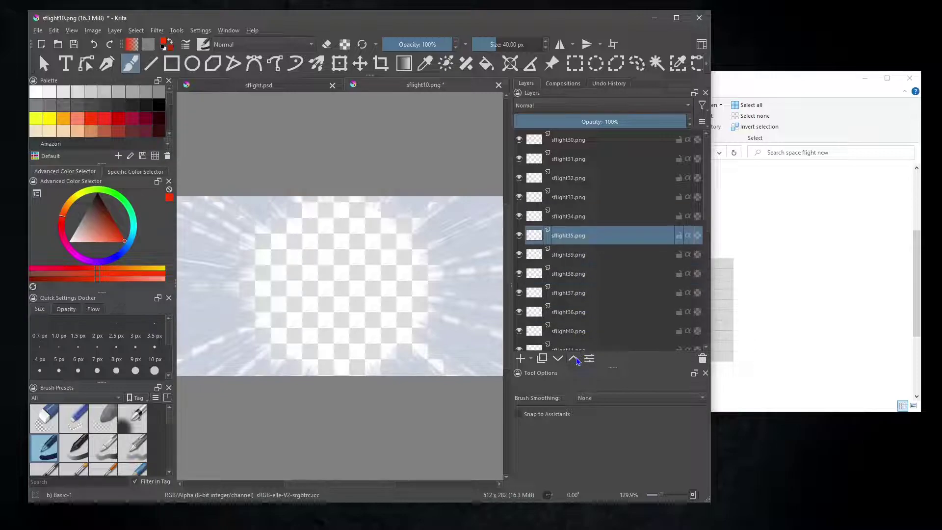
Move the sflight36.png, sflight37.png and sflight38.png layers into ascending order between sflight35.png and sflight39.png
left_click(577, 313)
left_click(575, 359)
left_click(575, 359)
left_click(576, 358)
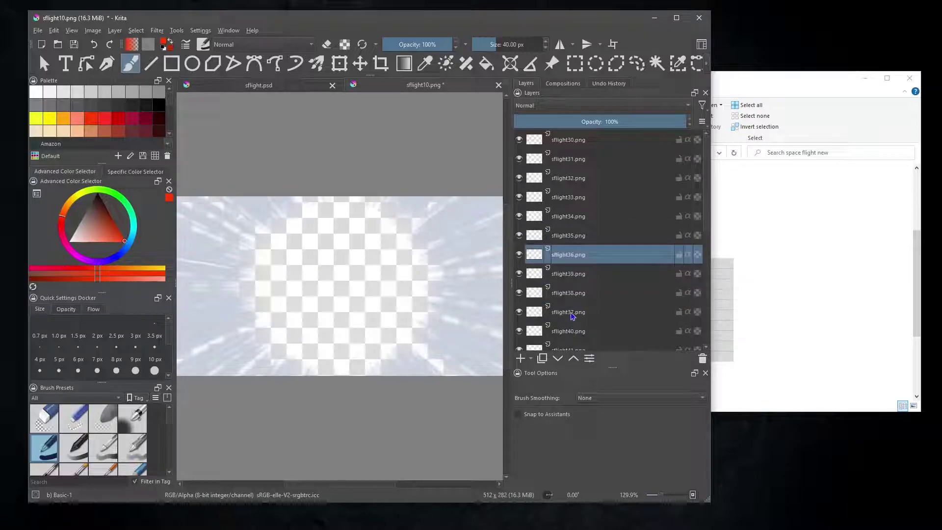
left_click(577, 313)
left_click(575, 359)
left_click(575, 358)
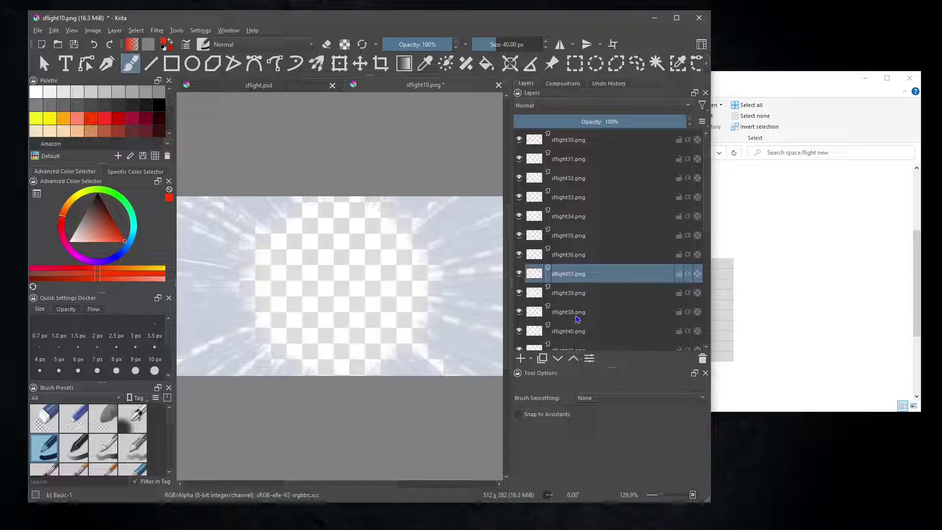
left_click(579, 314)
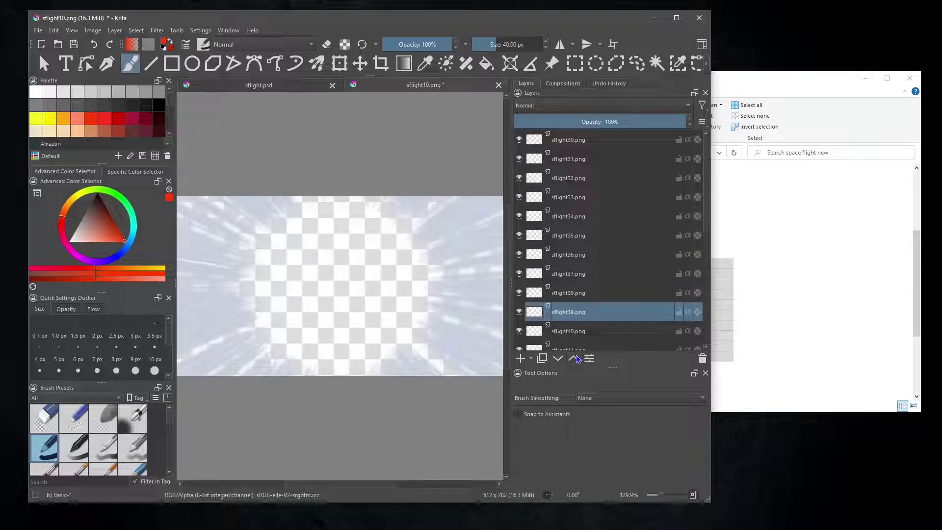
left_click(575, 359)
Add sflight20.png through sflight29.png from the space flight new folder as layers above the sflight30.png layer
left_click(595, 142)
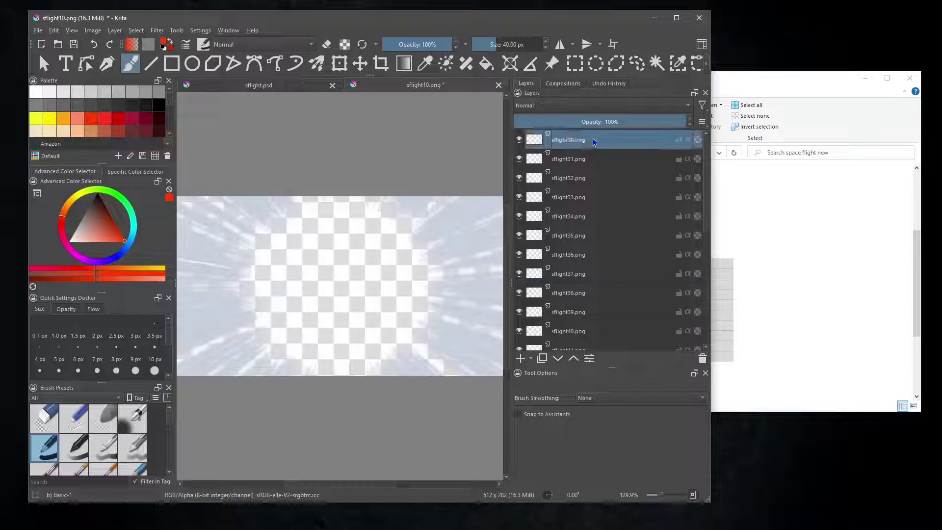
left_click(747, 87)
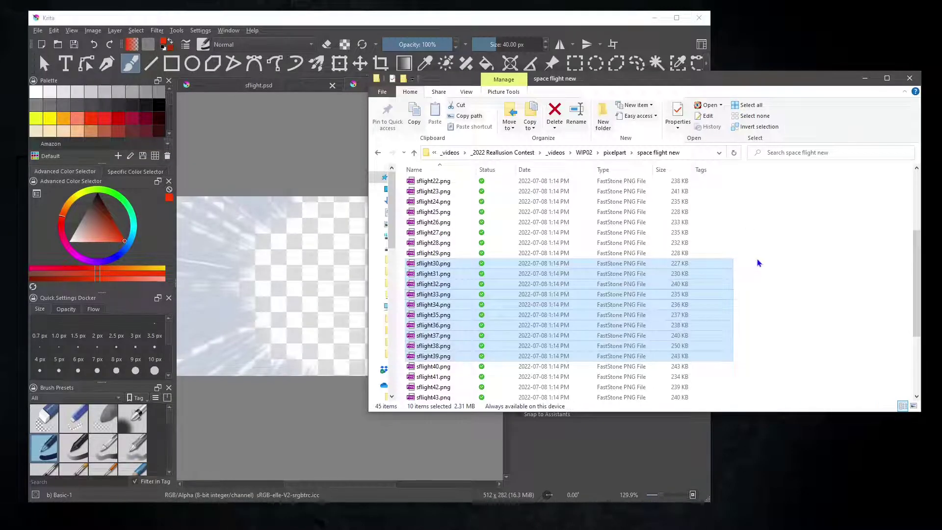
scroll(754, 259, "up", 4)
scroll(736, 348, "down", 1)
left_click_drag(705, 352, 655, 259)
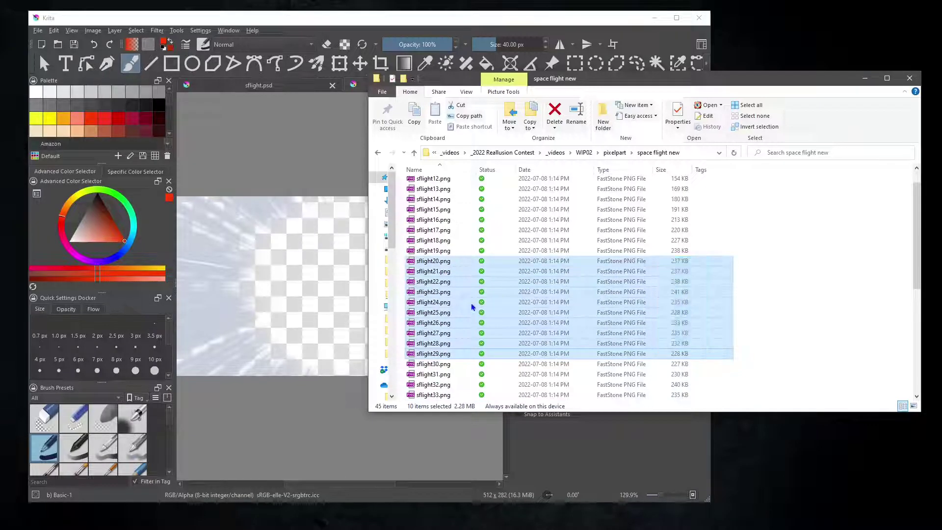
left_click_drag(442, 301, 331, 289)
left_click(369, 339)
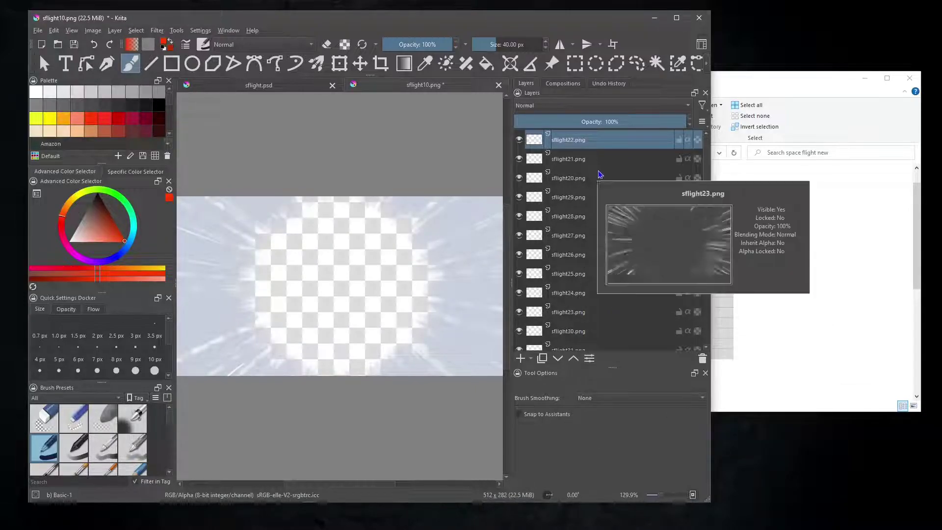
Move the sflight20.png layer to the top of the stack and the sflight21.png layer directly below it, above sflight22.png
left_click(587, 184)
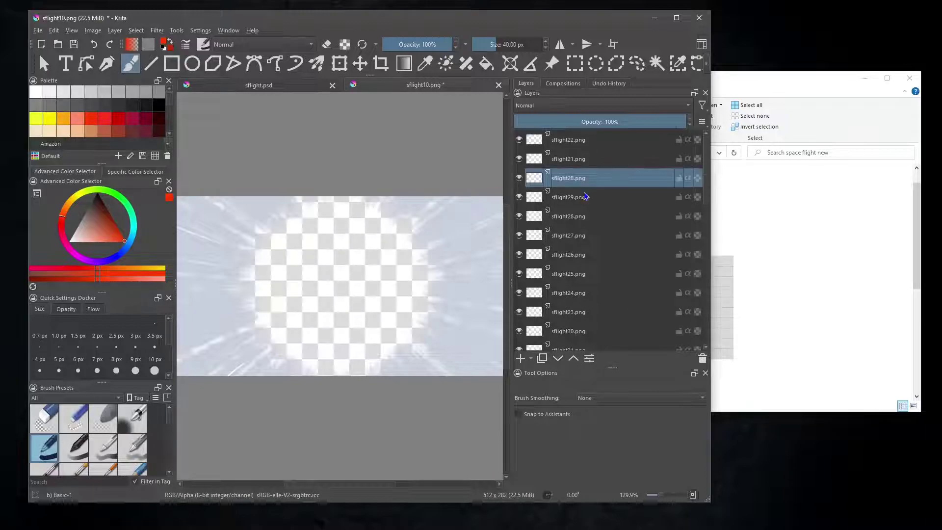
left_click(573, 360)
left_click(573, 361)
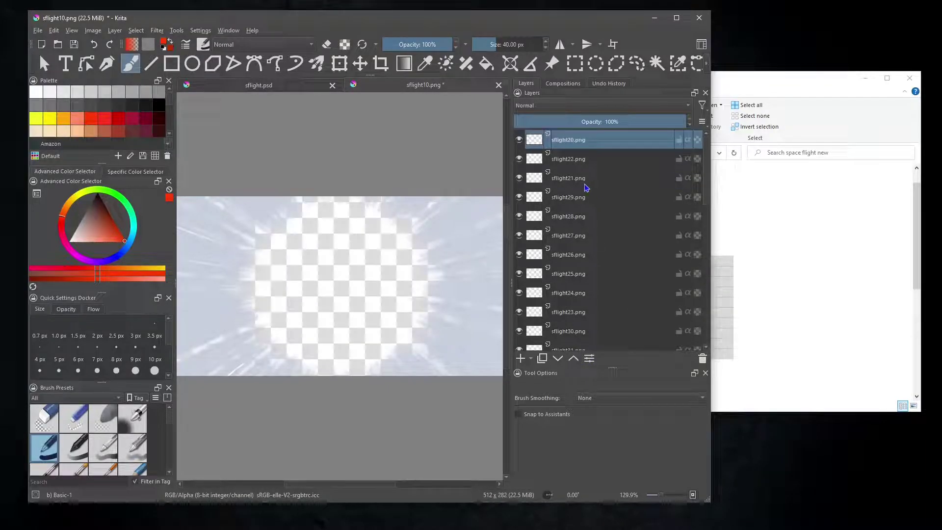
left_click(579, 183)
left_click(573, 359)
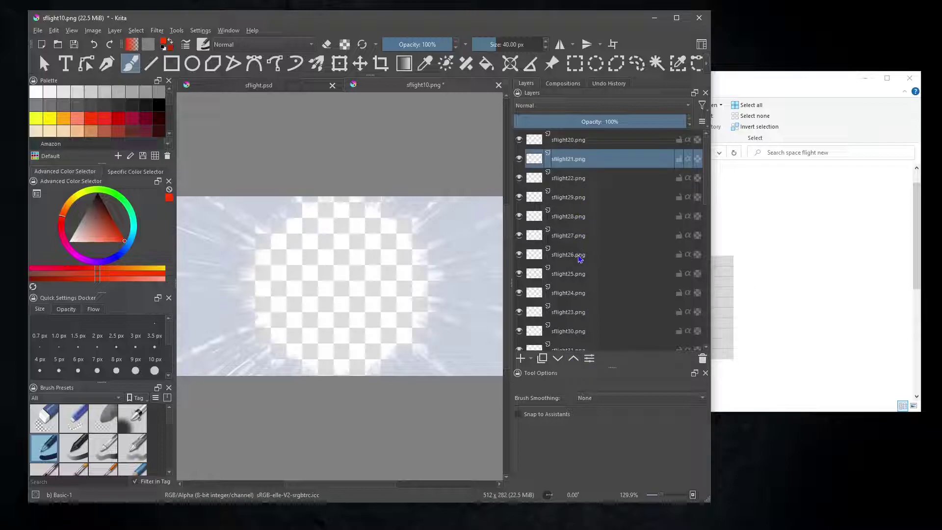
Move the sflight23.png layer up the stack to sit directly below sflight22.png
left_click(579, 310)
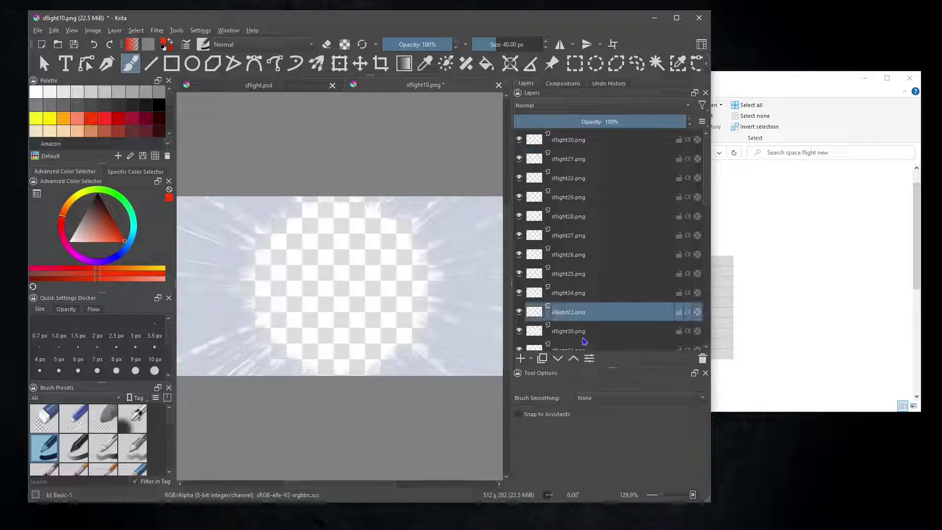
left_click(575, 360)
left_click(574, 359)
left_click(574, 359)
left_click(574, 358)
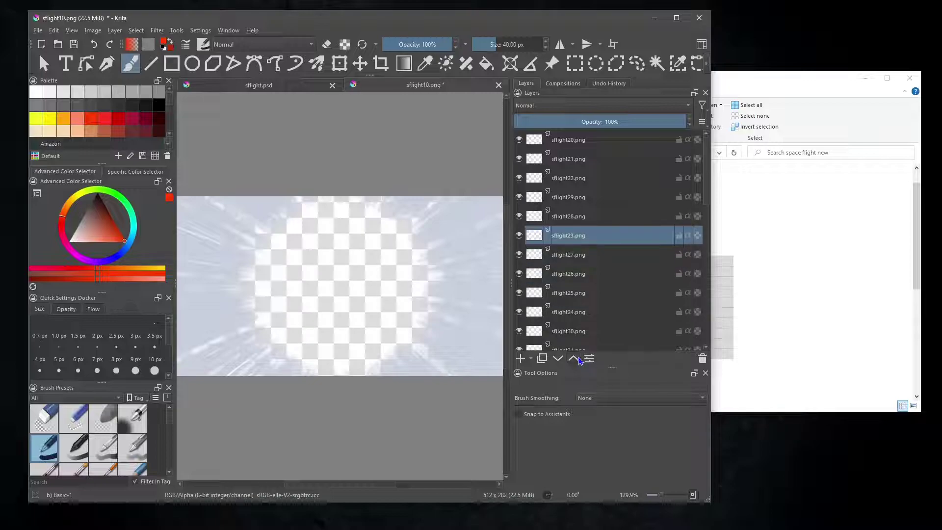
left_click(574, 358)
left_click(574, 359)
Move the sflight24.png layer up the stack to sit directly below sflight23.png
left_click(582, 316)
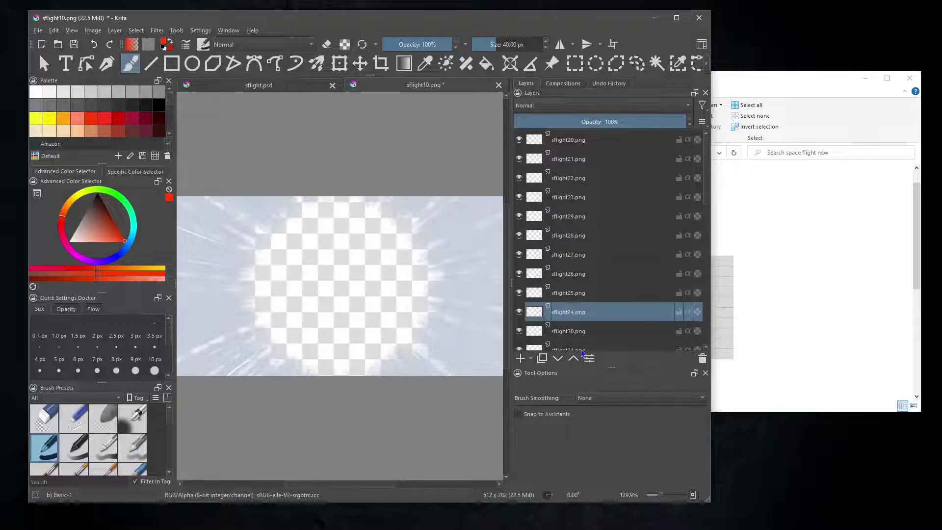
left_click(575, 359)
left_click(575, 358)
left_click(575, 358)
left_click(575, 359)
left_click(575, 359)
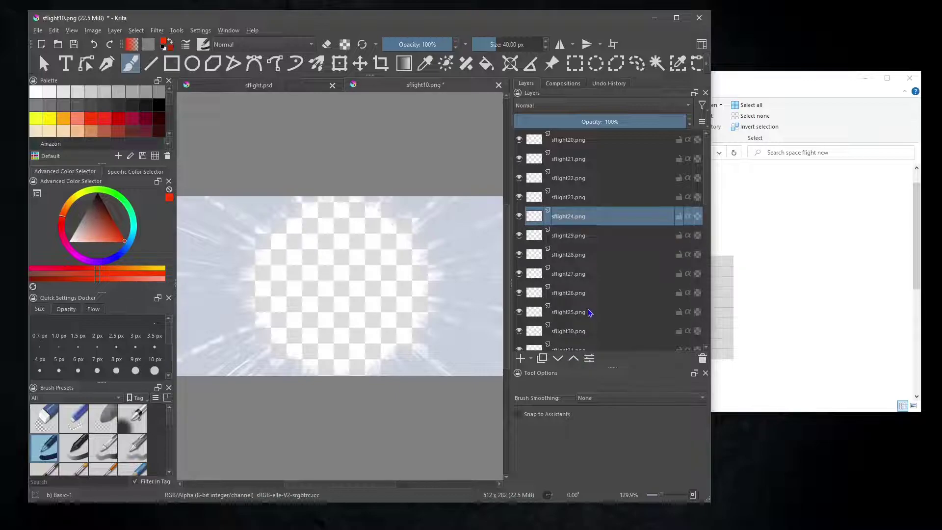
Move the sflight25.png layer up the stack to sit directly below sflight24.png
left_click(577, 314)
left_click(575, 358)
left_click(575, 359)
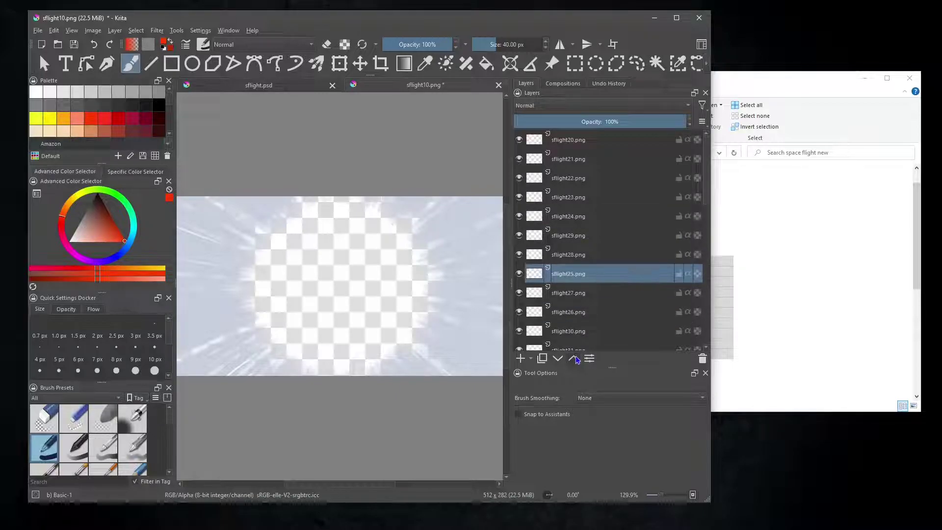
left_click(575, 359)
left_click(575, 358)
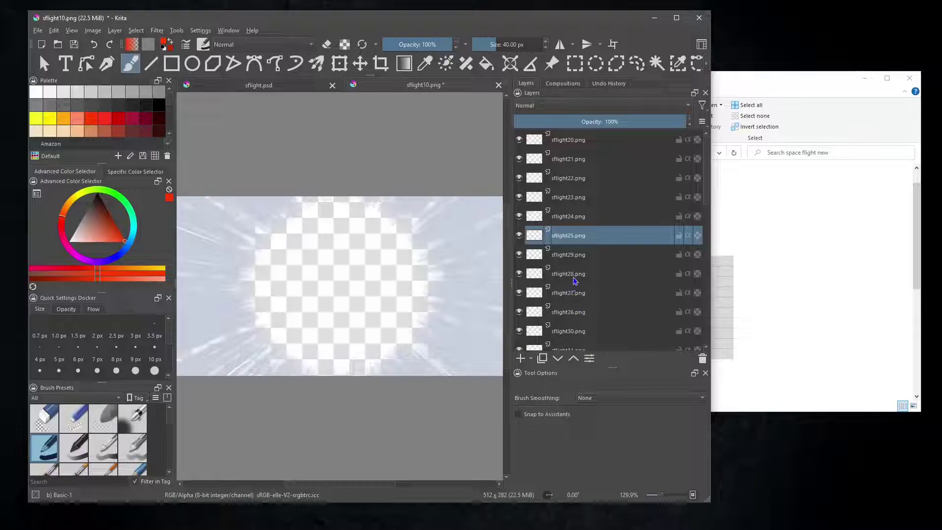
Move the sflight26.png, sflight27.png and sflight28.png layers into ascending order between sflight25.png and sflight29.png
key("ctrl+z")
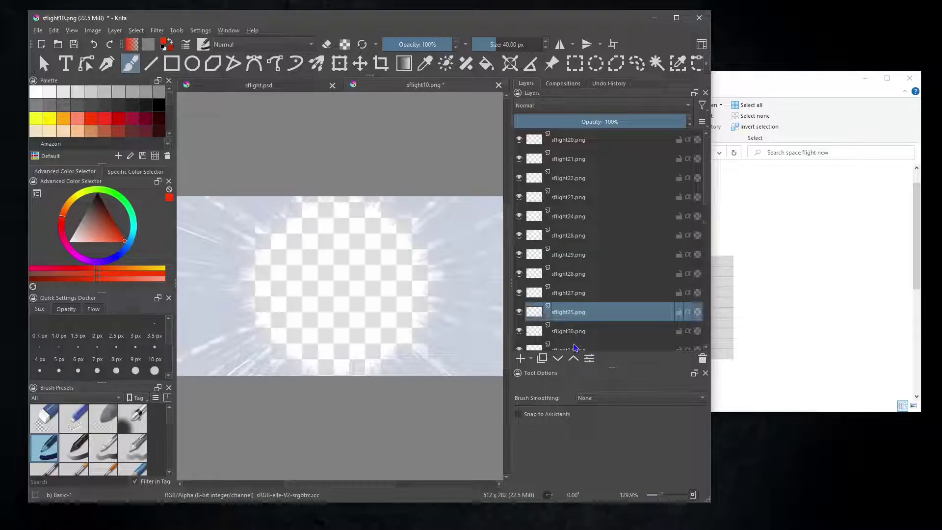
left_click(575, 361)
left_click(575, 361)
left_click(575, 362)
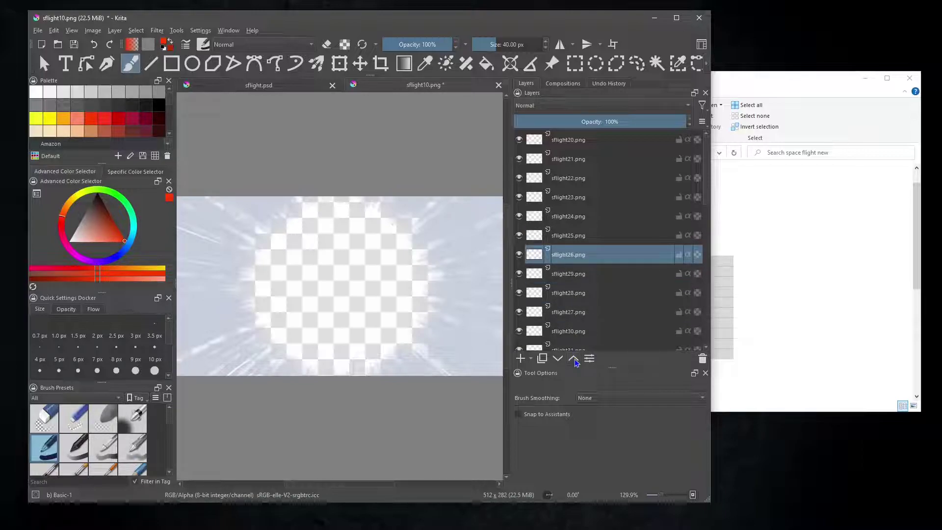
left_click(584, 318)
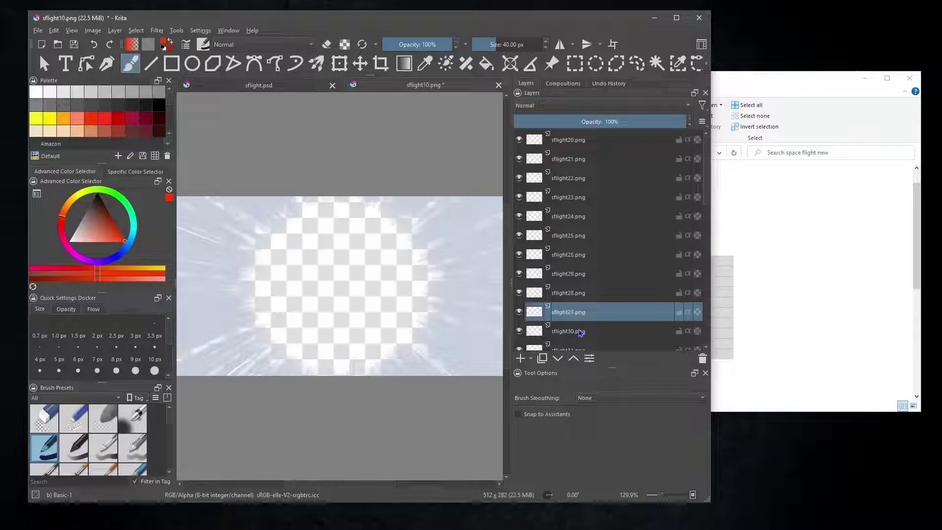
left_click(575, 360)
left_click(575, 360)
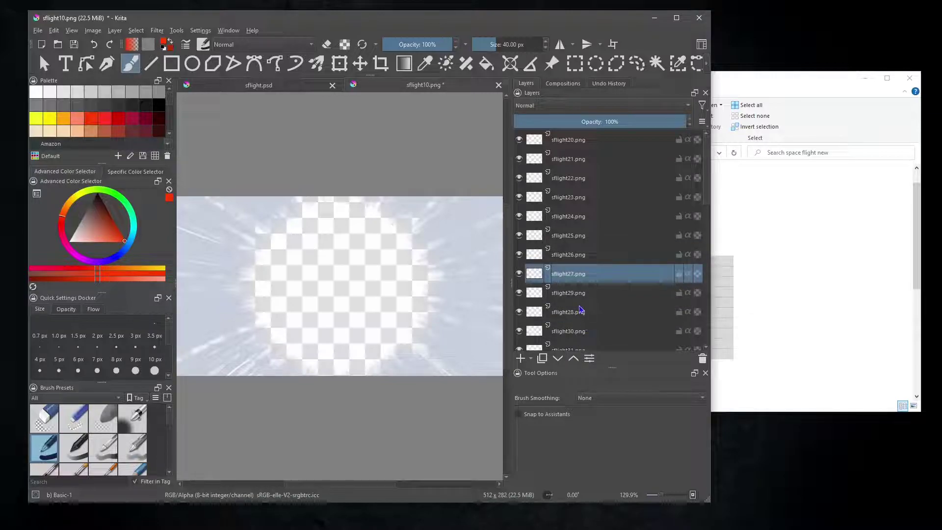
left_click(579, 314)
left_click(575, 360)
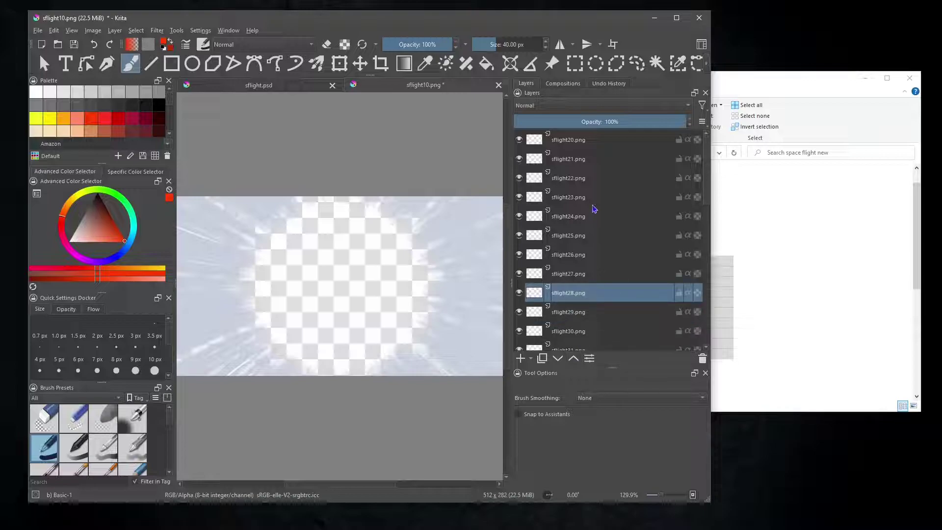
Insert sflight10.png through sflight19.png from the space flight new folder as layers above sflight20.png
left_click(579, 142)
left_click(738, 96)
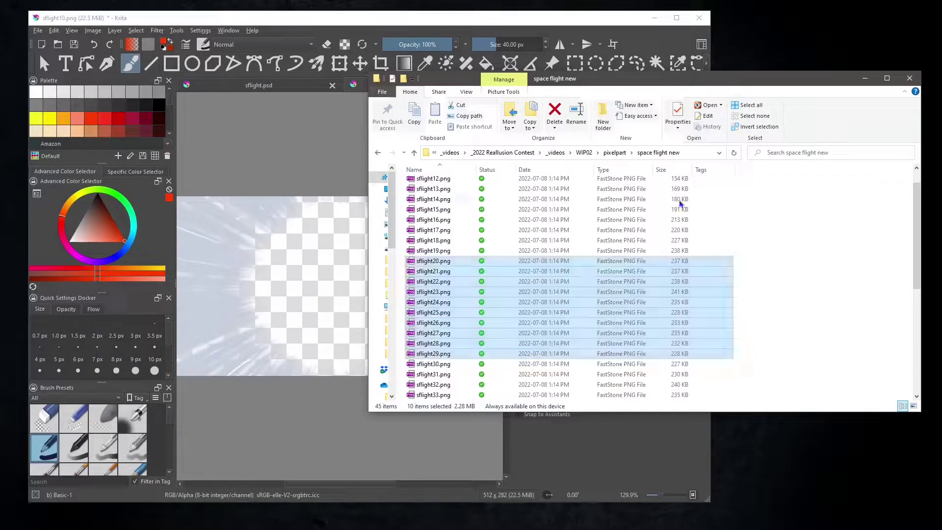
scroll(766, 256, "up", 1)
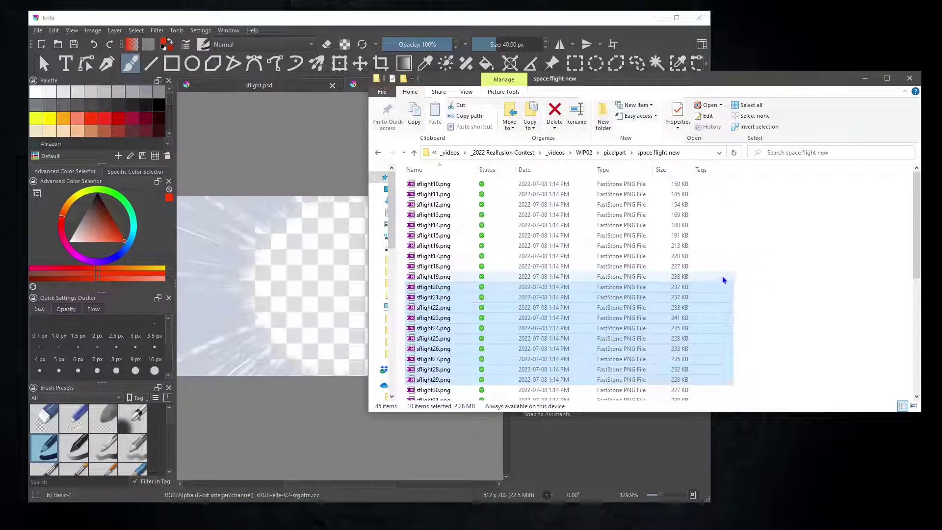
left_click_drag(722, 280, 477, 183)
left_click_drag(431, 218, 325, 296)
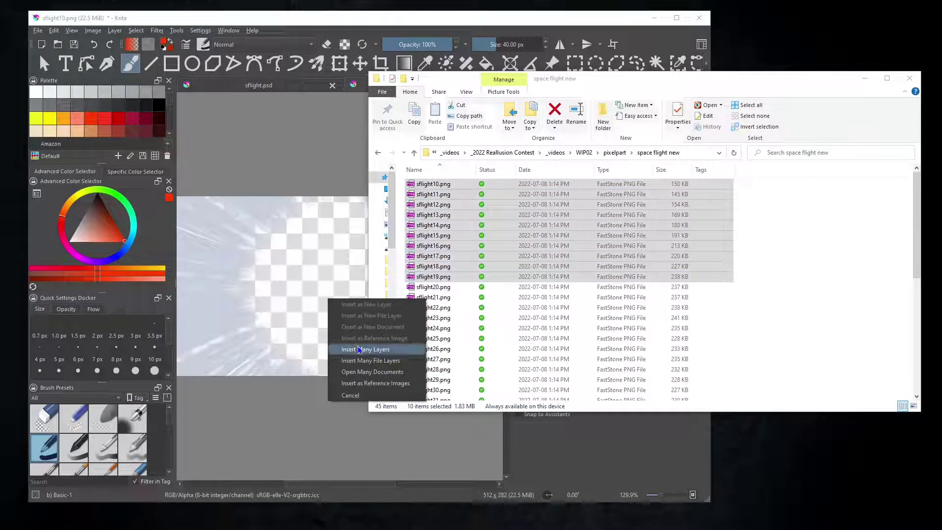
left_click(359, 349)
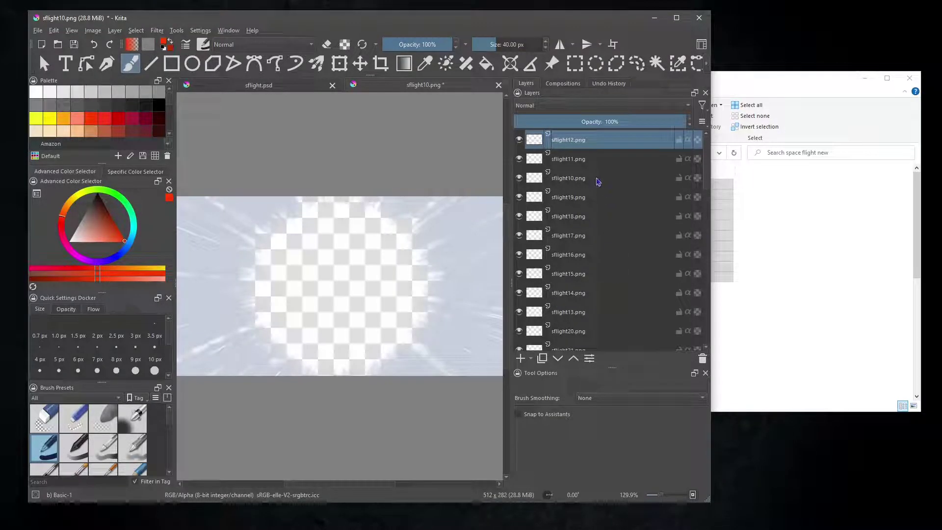
Move the sflight10.png layer to the top of the stack and sflight11.png directly below it
left_click(577, 182)
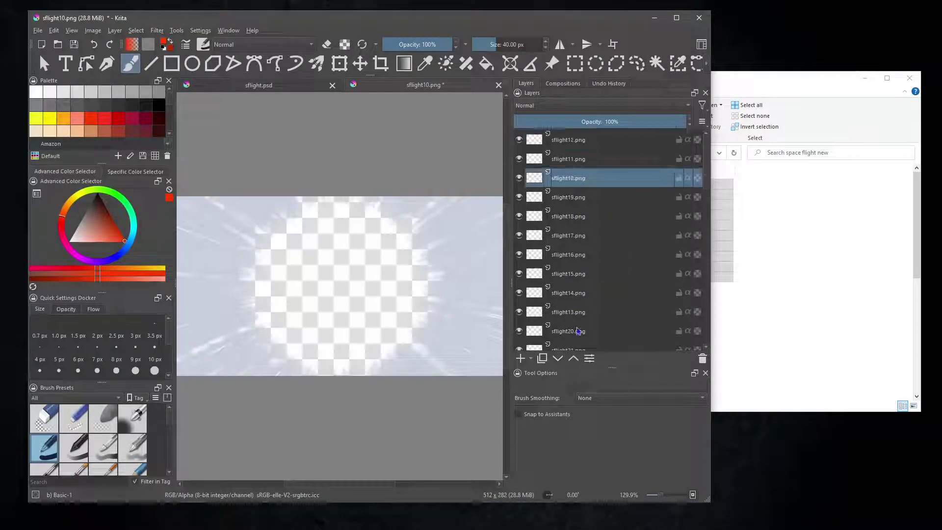
left_click(574, 358)
left_click(574, 359)
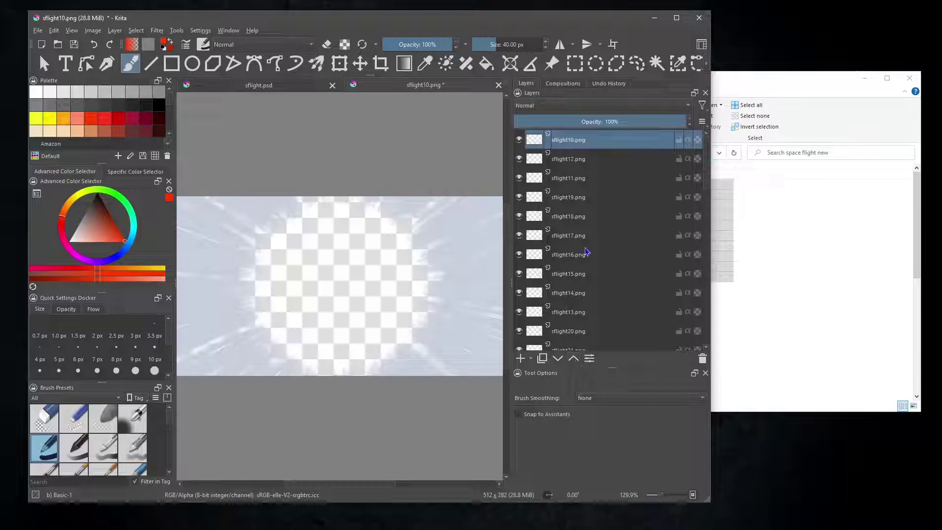
left_click(579, 181)
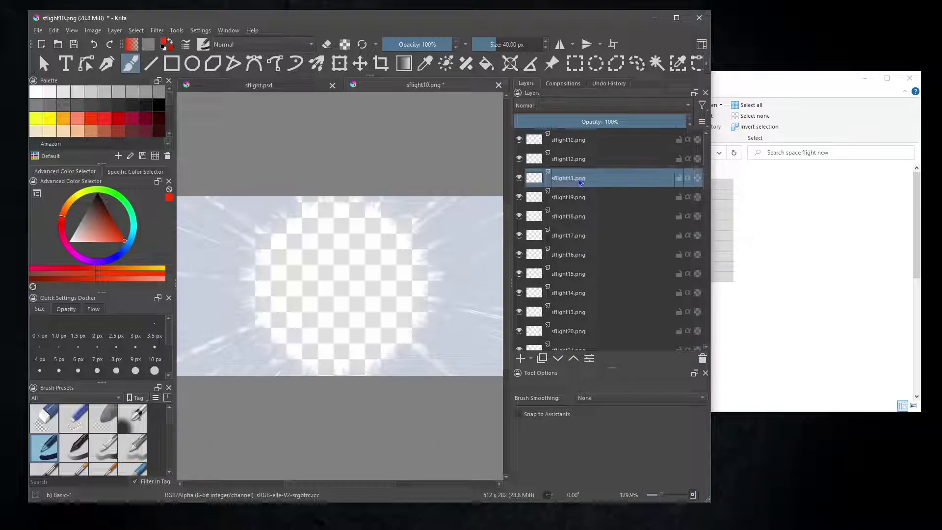
left_click(574, 359)
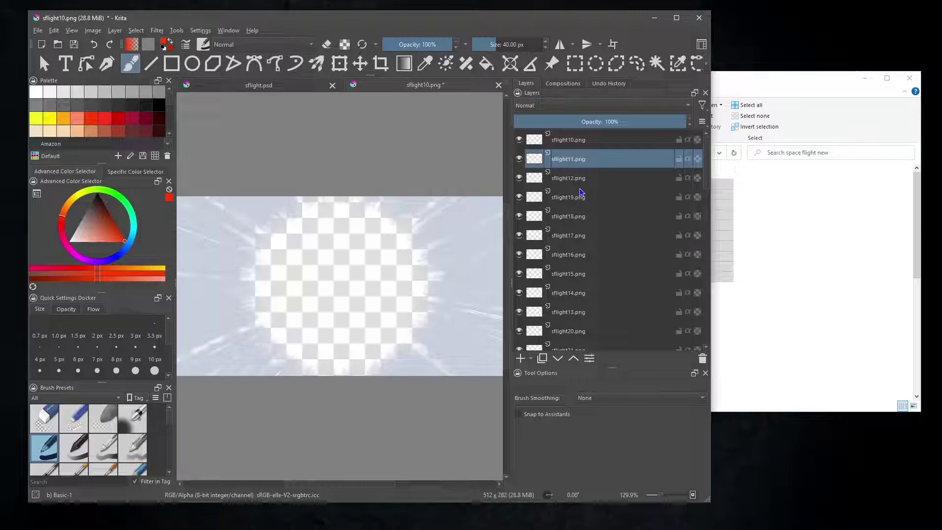
Move the sflight13.png layer up the stack to sit directly below sflight12.png
left_click(579, 312)
left_click(575, 359)
left_click(575, 360)
left_click(575, 359)
left_click(575, 359)
left_click(575, 359)
left_click(575, 359)
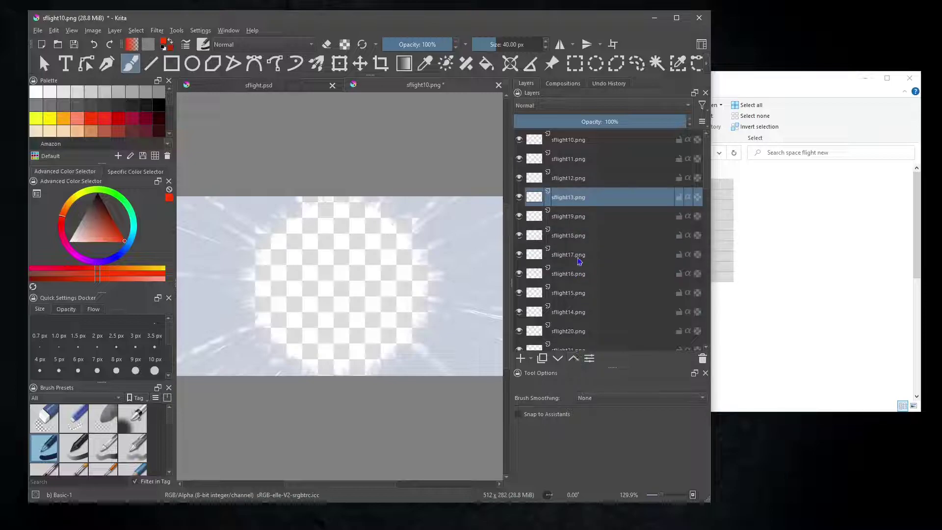
Move the sflight14.png layer up the stack to sit directly below sflight13.png
left_click(578, 312)
left_click(571, 362)
left_click(572, 363)
left_click(571, 363)
left_click(571, 363)
left_click(571, 362)
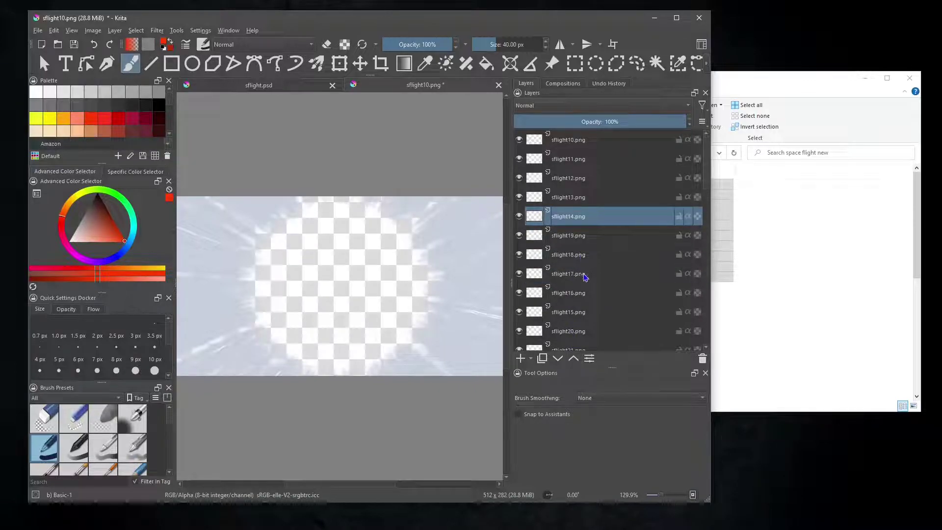
Move the sflight15.png layer up the stack to sit directly below sflight14.png
left_click(578, 312)
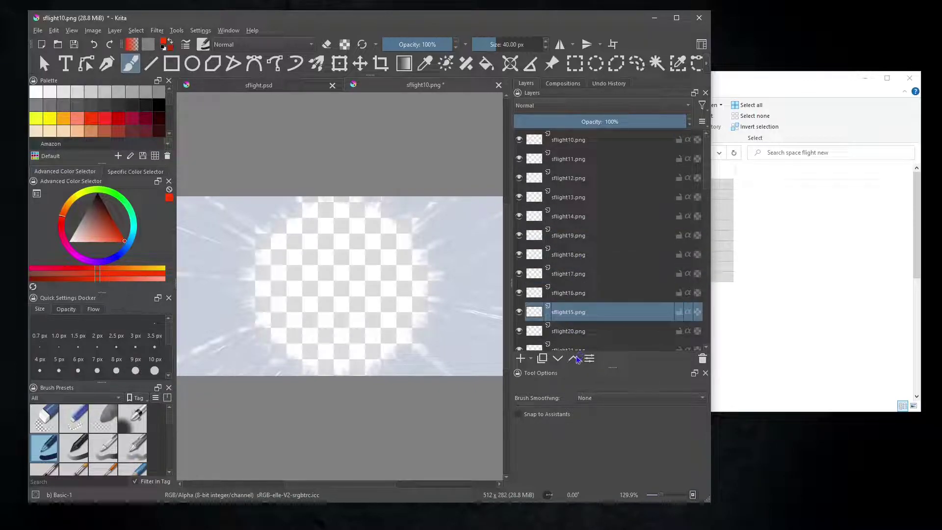
left_click(574, 358)
left_click(574, 358)
left_click(576, 359)
left_click(576, 359)
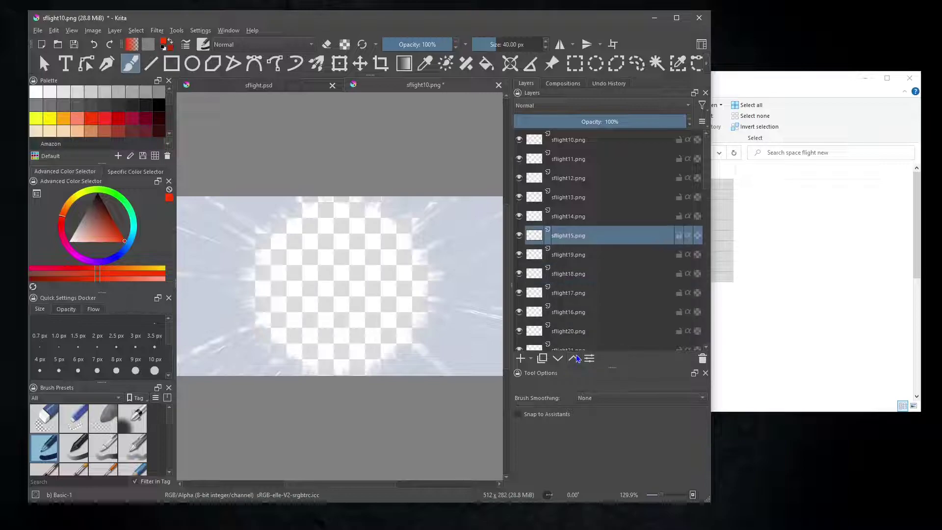
Move the sflight16.png layer up the stack to sit directly below sflight15.png
left_click(578, 319)
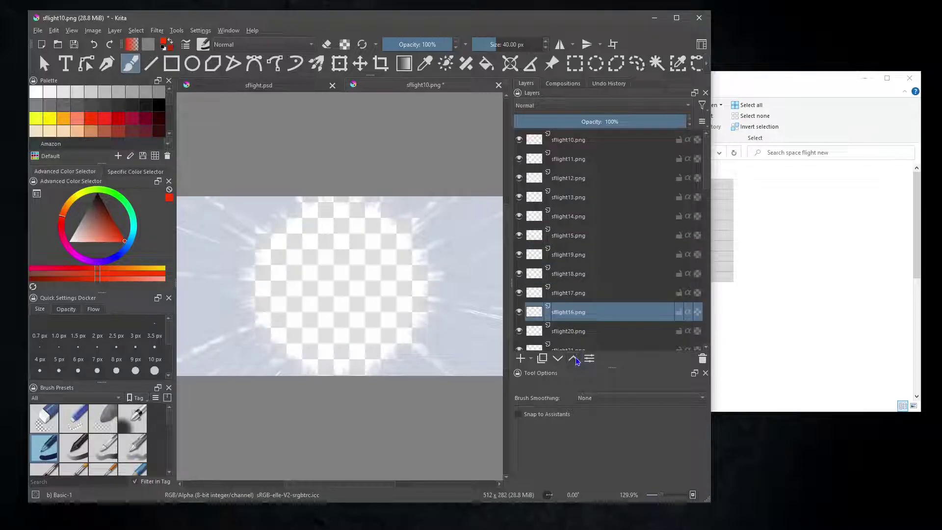
left_click(575, 359)
left_click(575, 359)
left_click(575, 359)
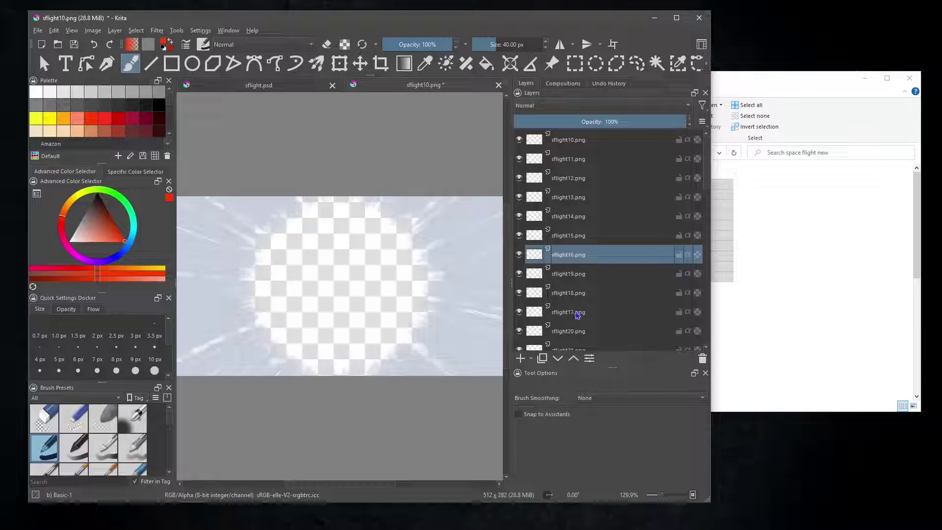
Move the sflight17.png and sflight18.png layers into ascending order between sflight16.png and sflight19.png
left_click(579, 313)
left_click(575, 359)
left_click(575, 358)
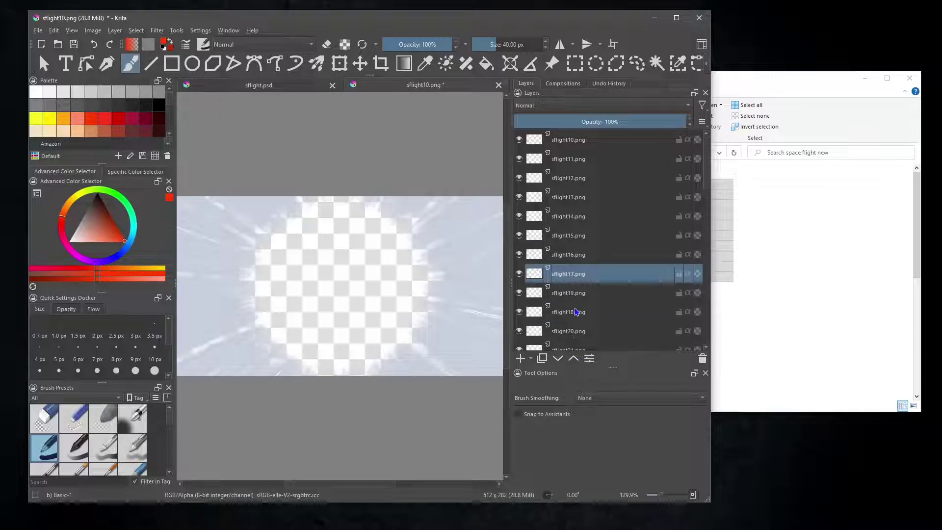
left_click(579, 313)
left_click(573, 358)
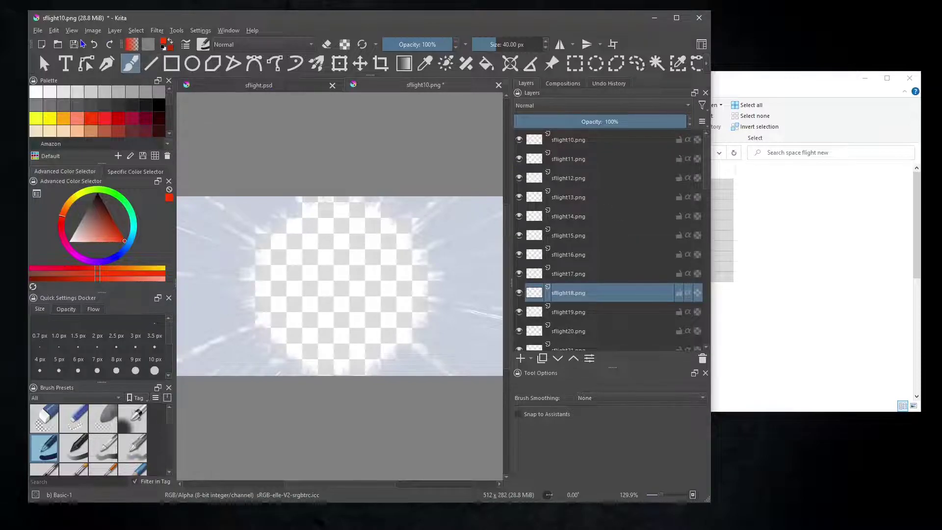
Save the layered document as a Photoshop image named sflightLayers.psd in the space flight new folder
left_click(41, 32)
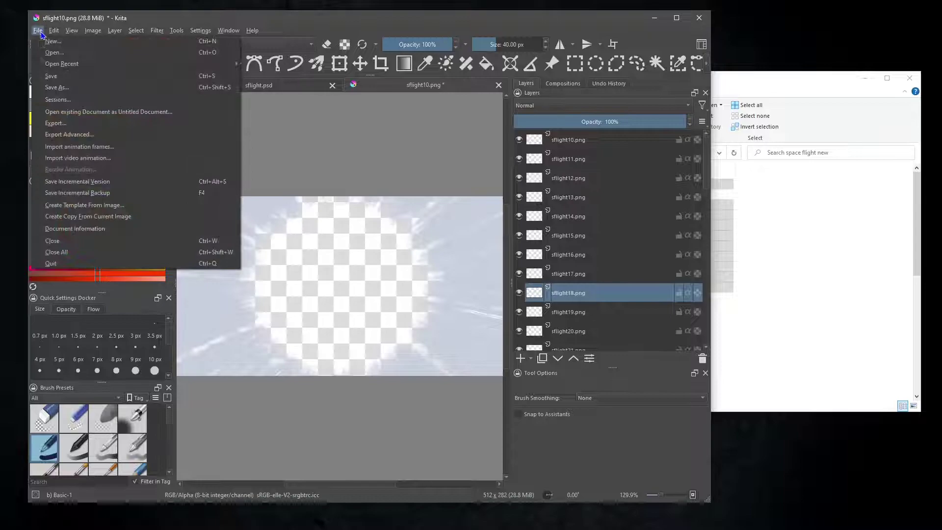
left_click(54, 88)
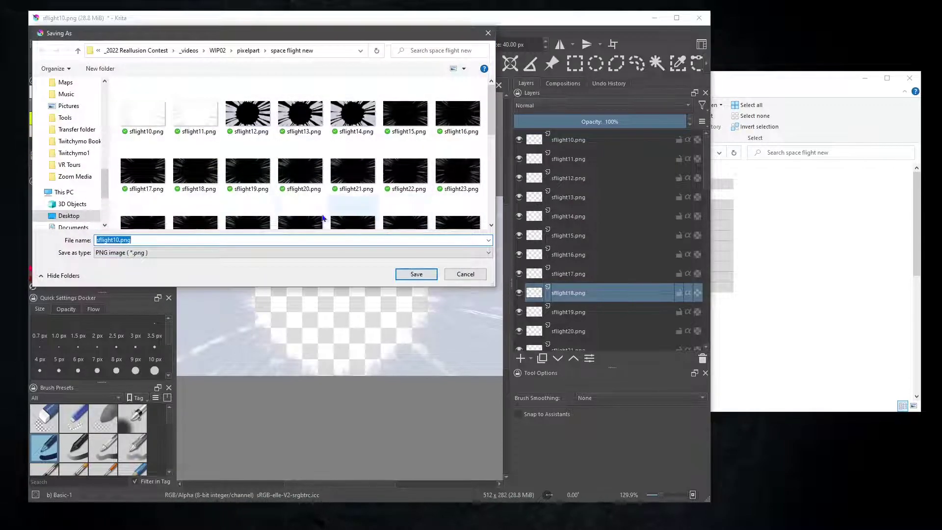
left_click(147, 253)
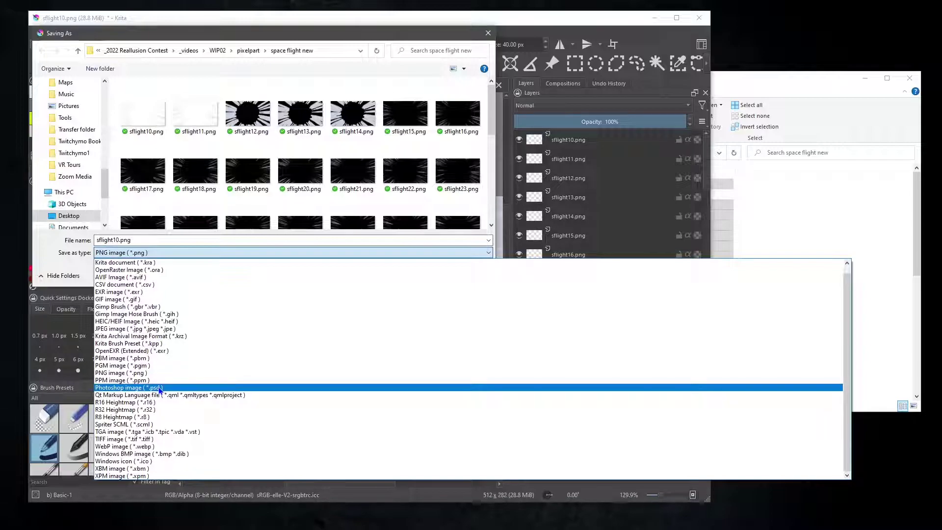
left_click(175, 389)
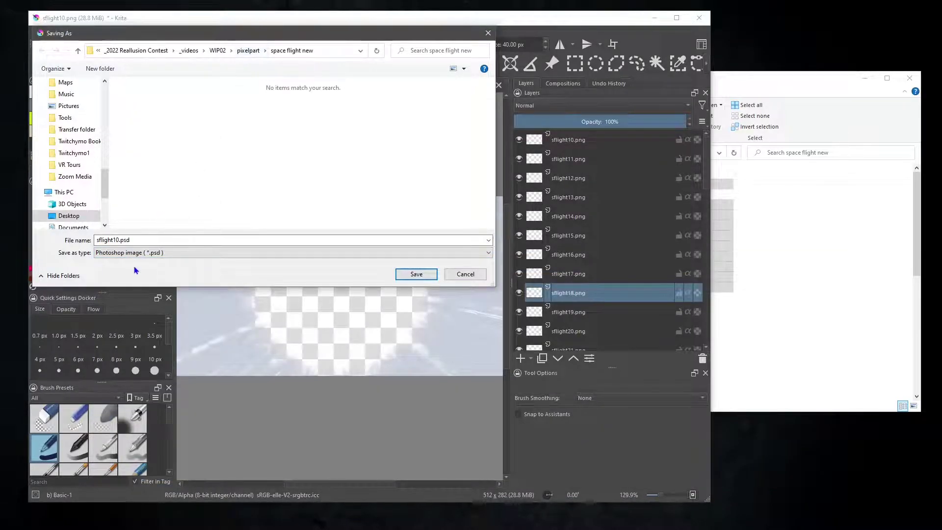
double_click(113, 240)
left_click(113, 240)
key("Delete")
key("Delete")
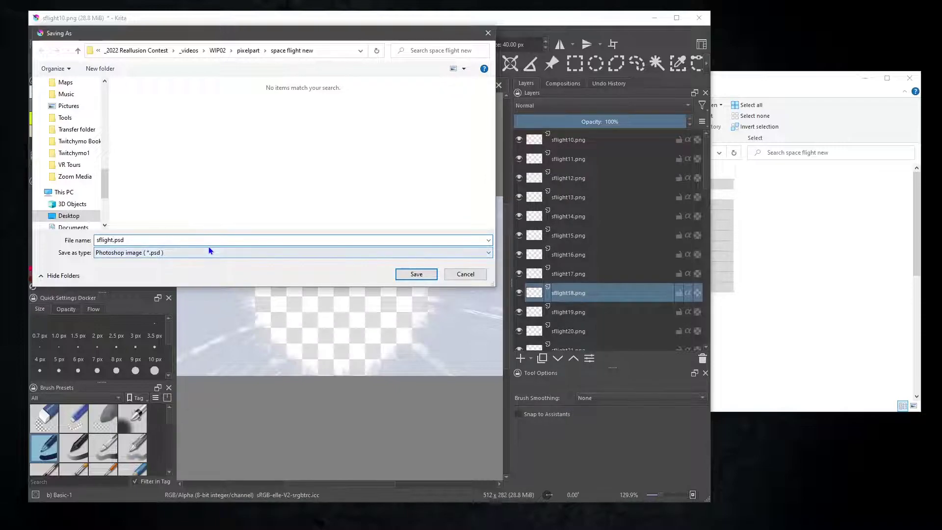
type("Layers")
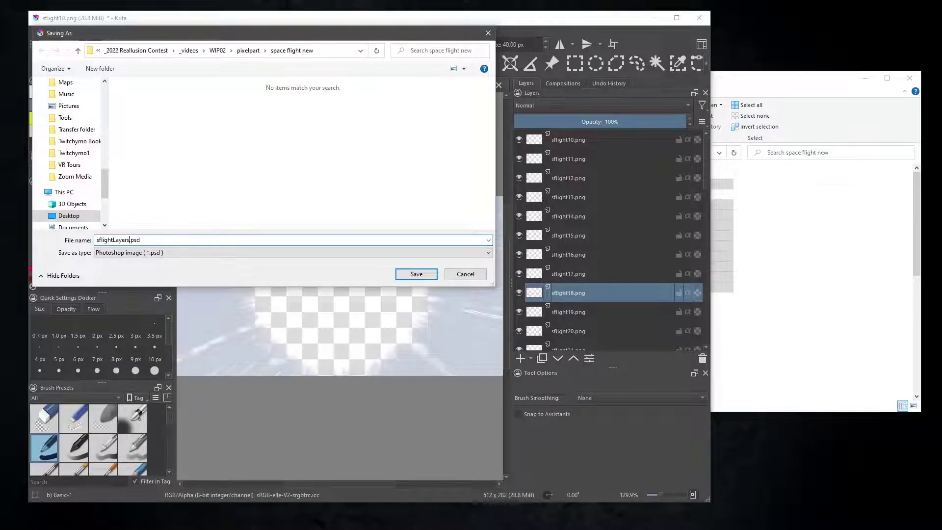
left_click(417, 274)
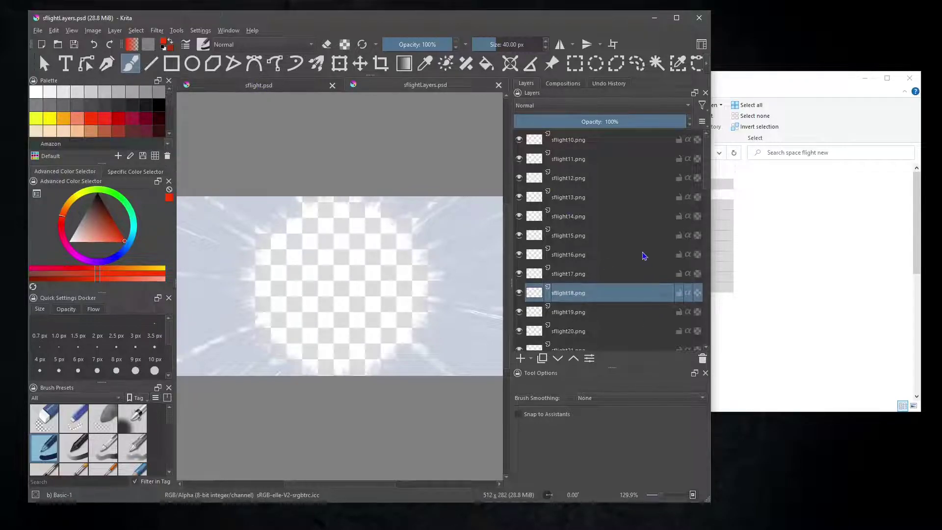
Group all frame layers from sflight10.png to sflight54.png, then collapse and select the group
scroll(565, 181, "down", 11)
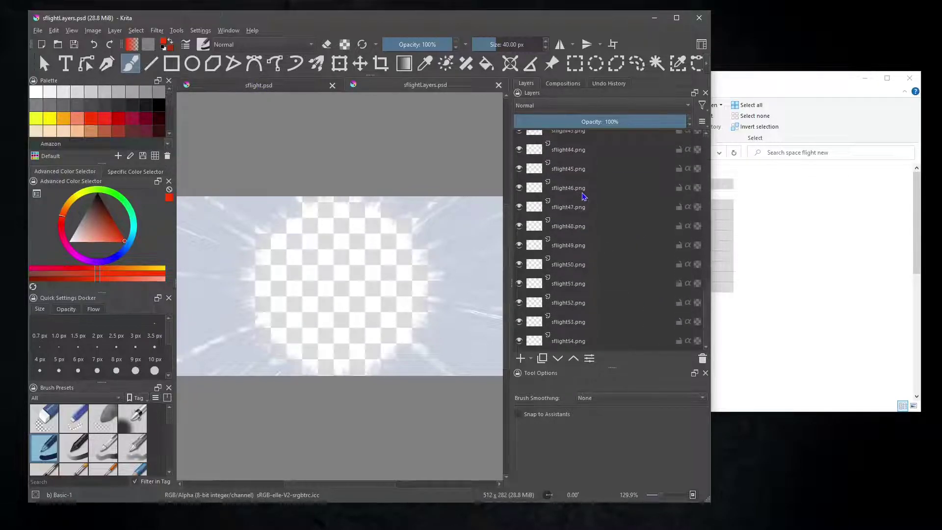
mouse_move(707, 322)
left_mouse_down()
mouse_move(708, 147)
mouse_move(707, 333)
left_mouse_up()
left_click(570, 145)
left_click(585, 342, "shift")
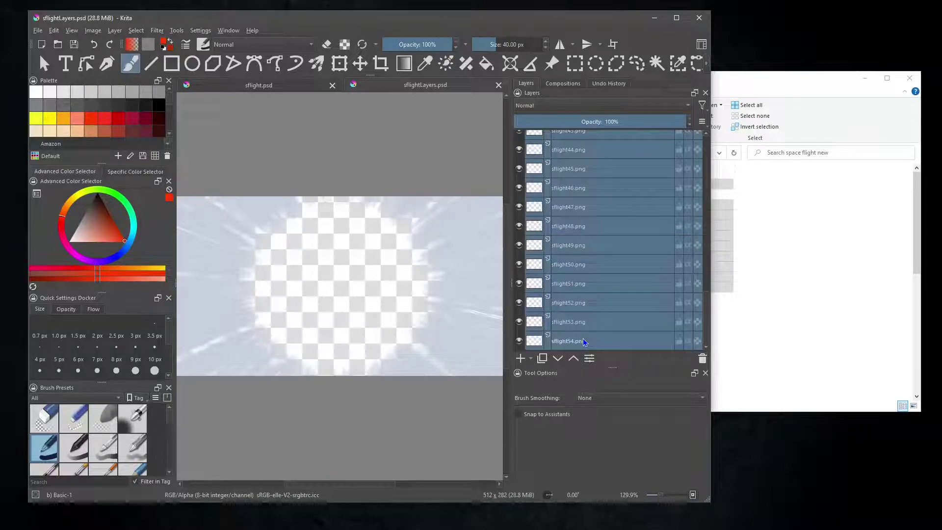
right_click(578, 232)
mouse_move(620, 354)
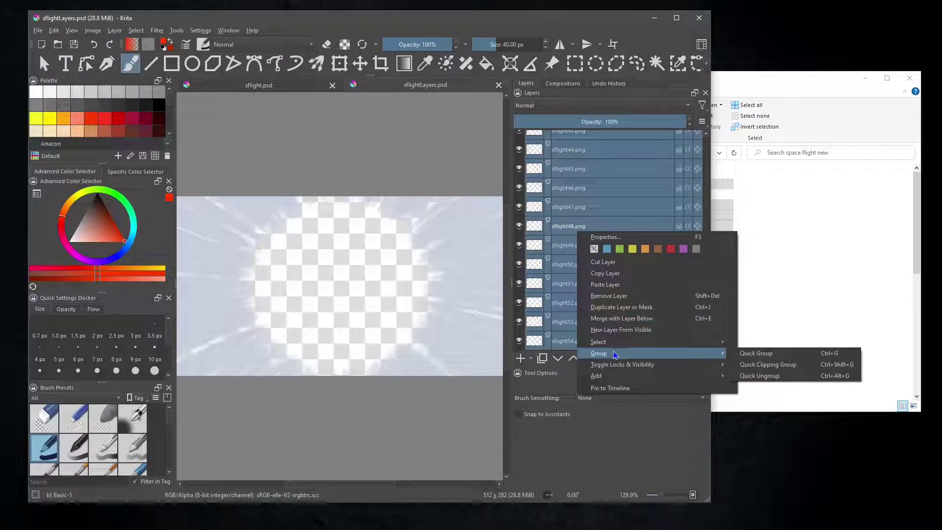
left_click(758, 353)
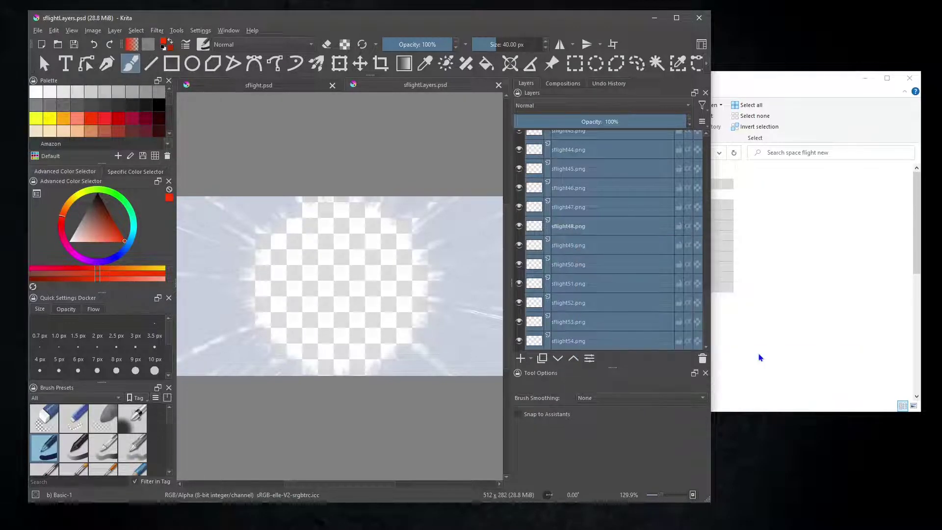
scroll(588, 172, "up", 10)
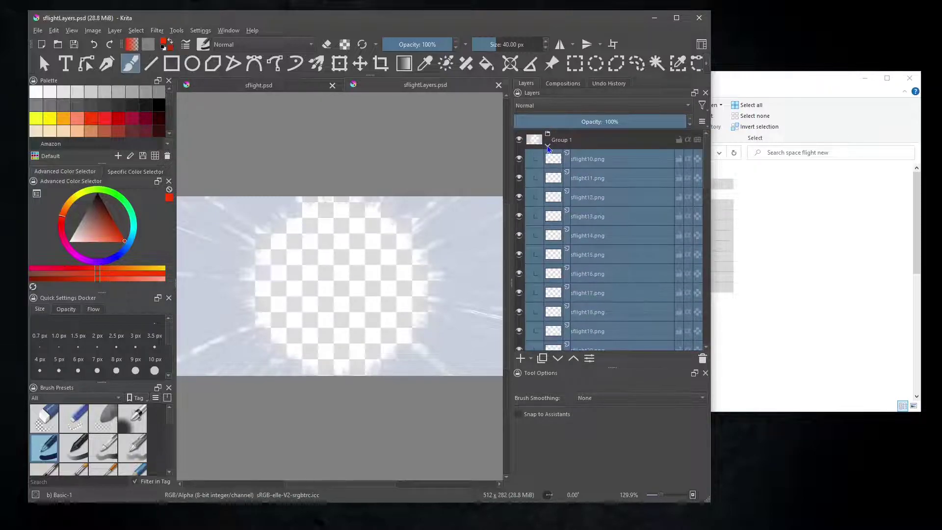
left_click(548, 146)
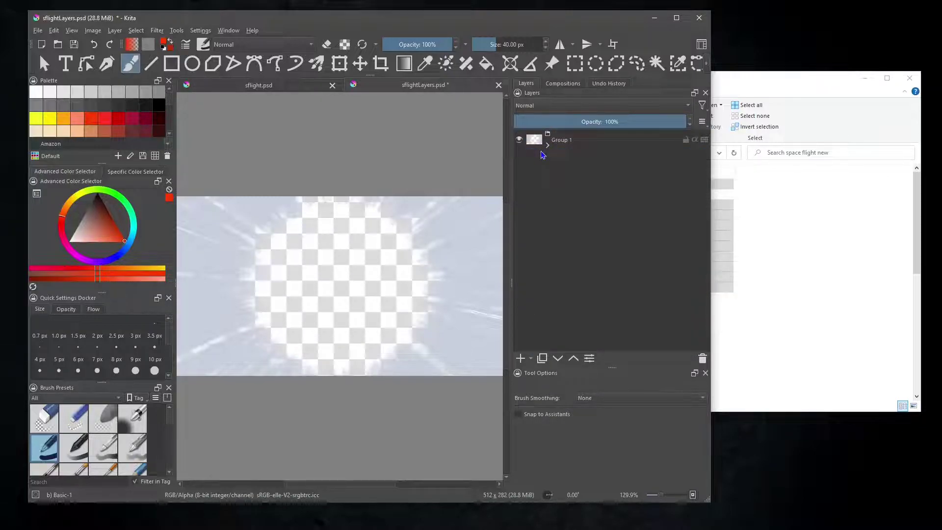
left_click(568, 142)
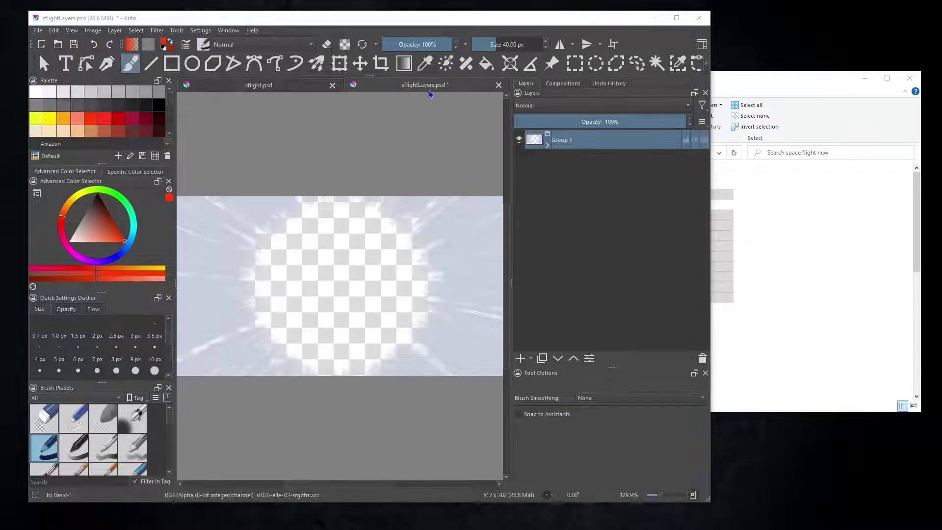
Copy the RL_Pivot group from sflight.psd and return to the sflightLayers.psd document
left_click(265, 90)
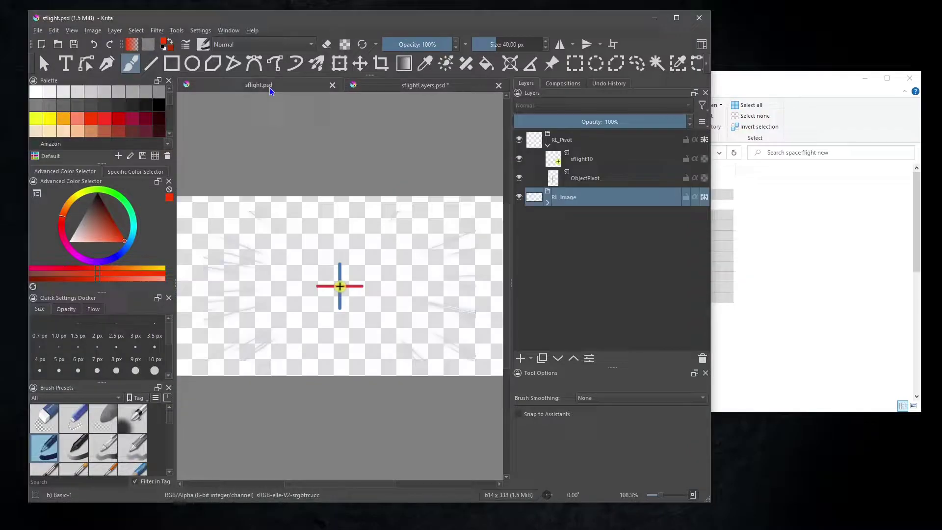
left_click(548, 145)
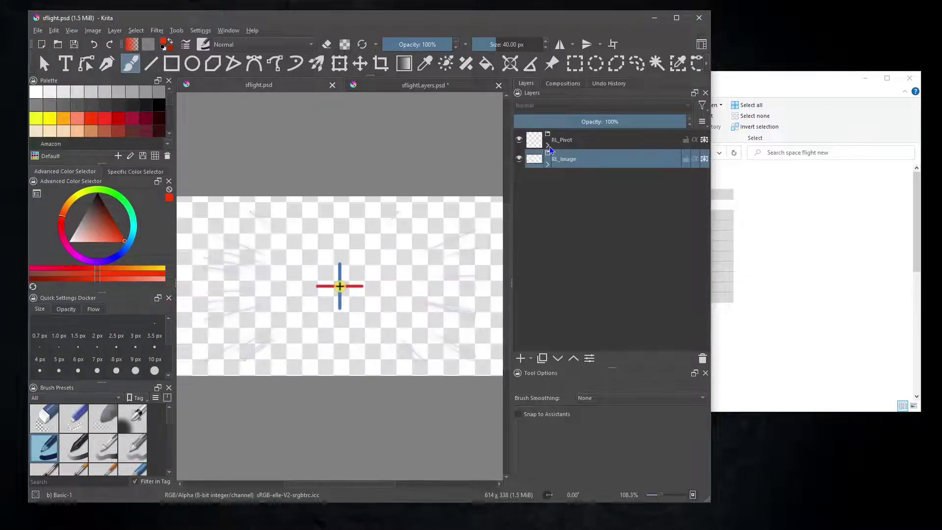
left_click(576, 142)
right_click(576, 143)
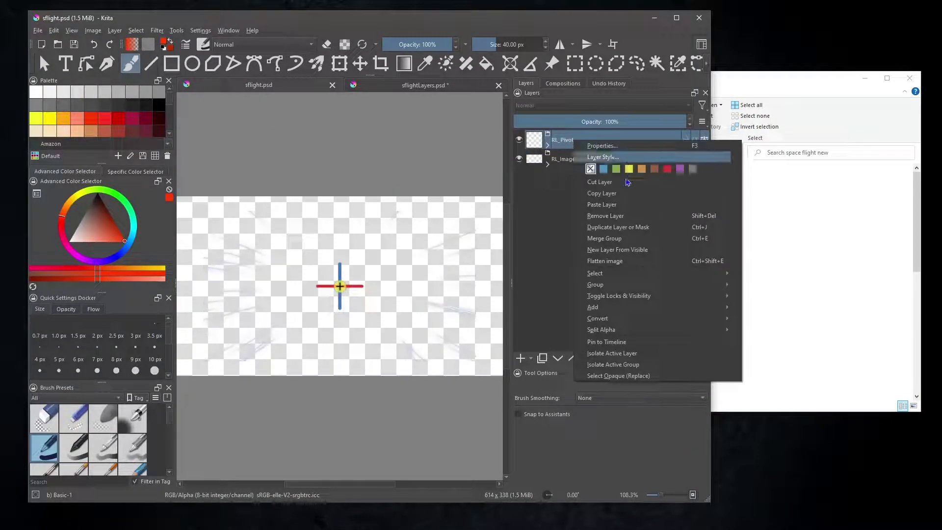
left_click(608, 197)
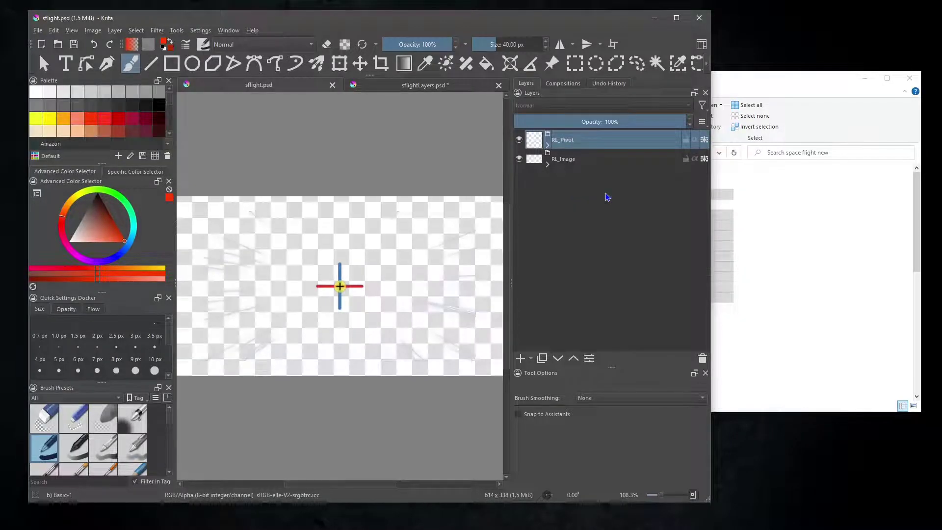
left_click(437, 91)
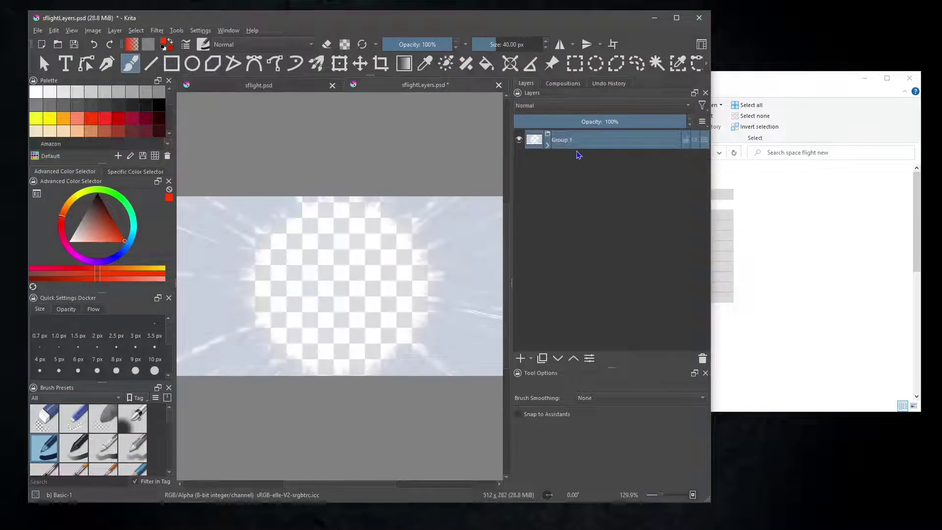
Paste the copied RL_Pivot group above Group 1 in sflightLayers.psd
left_click(548, 146)
left_click(549, 145)
left_click(54, 31)
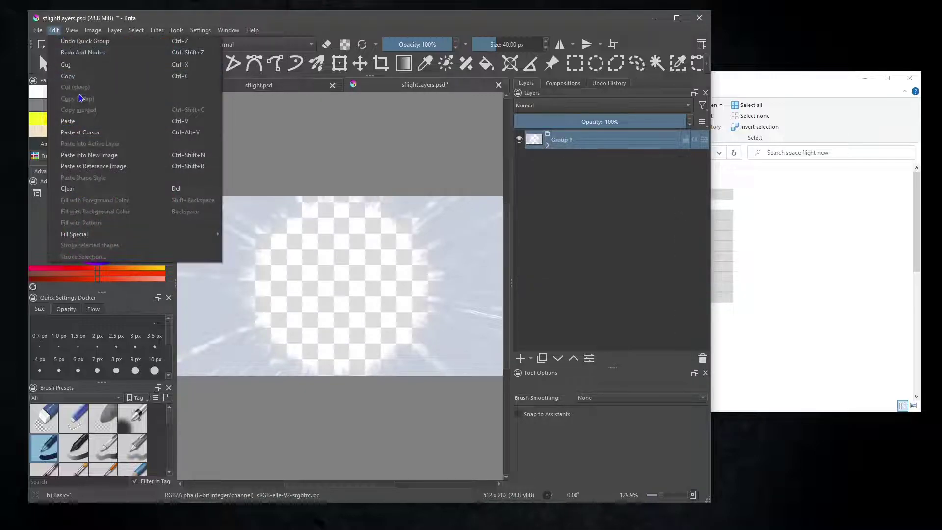
left_click(68, 122)
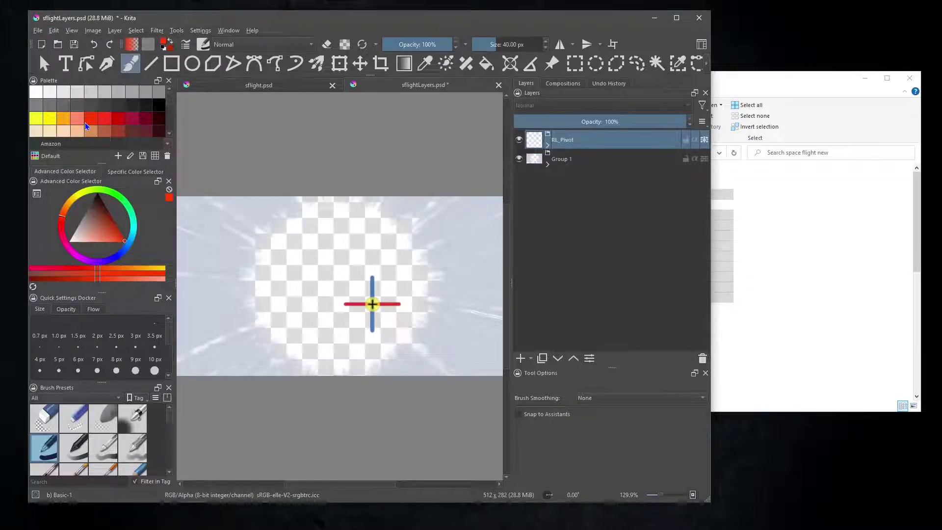
Copy the RL_Image group from the sflight.psd document
left_click(262, 85)
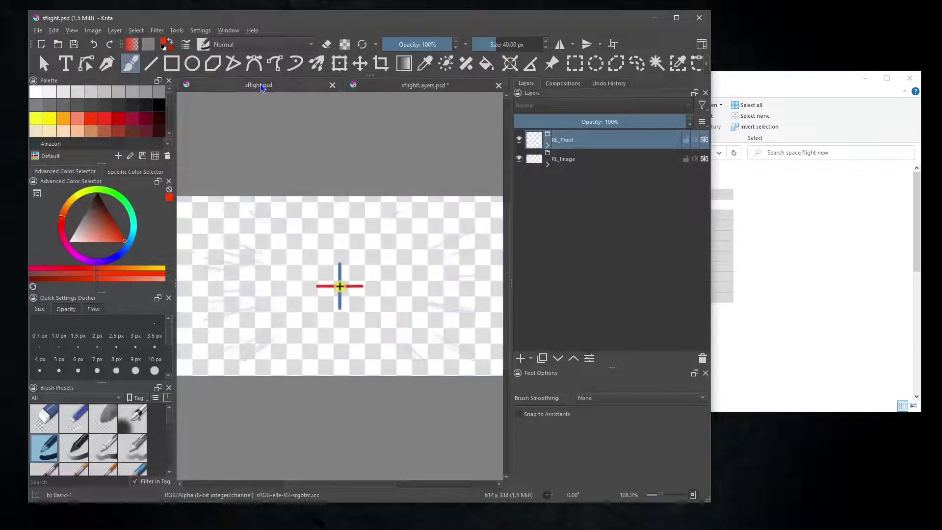
left_click(548, 166)
left_click(548, 166)
left_click(567, 160)
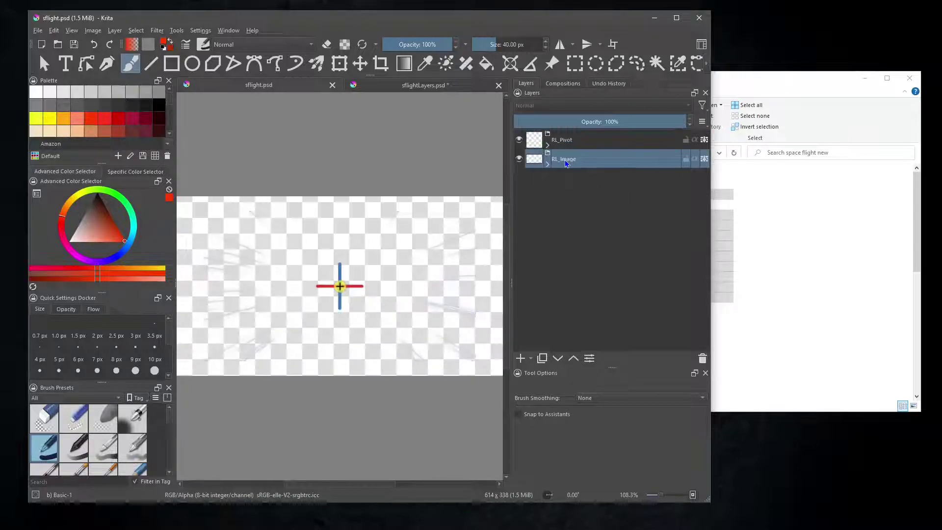
right_click(567, 159)
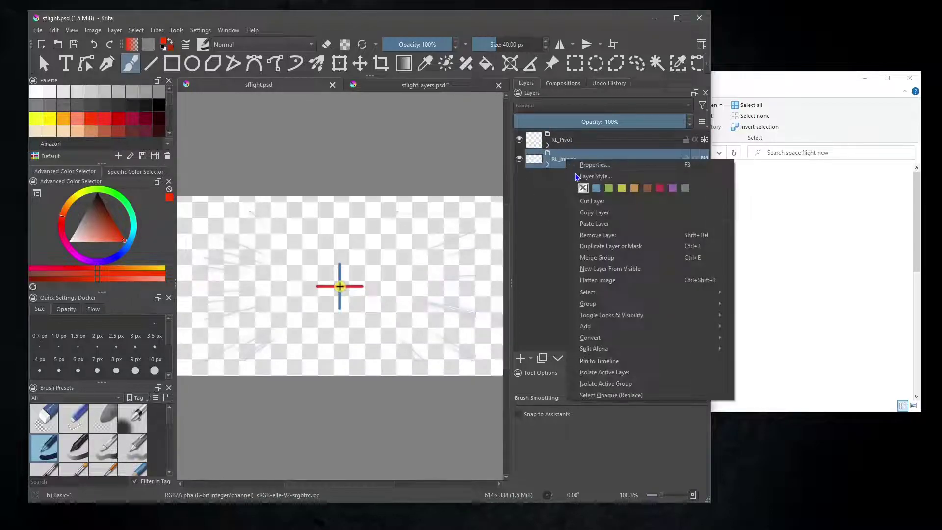
left_click(594, 214)
Paste the RL_Image group between RL_Pivot and Group 1 in the sflightLayers.psd document
left_click(430, 87)
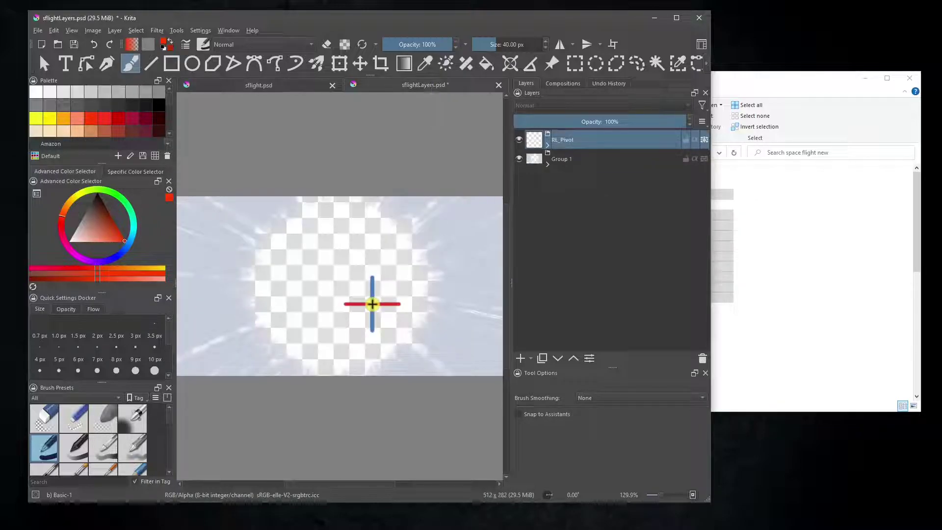
left_click(564, 160)
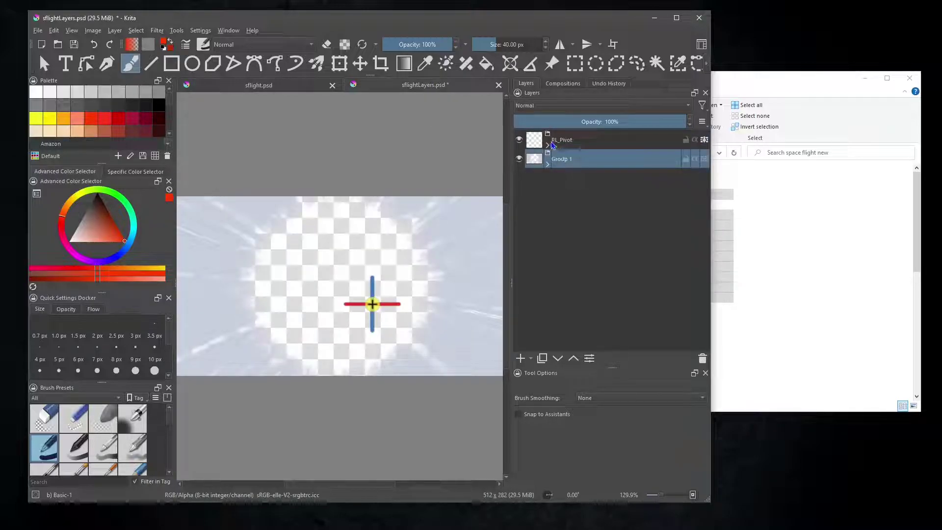
left_click(54, 30)
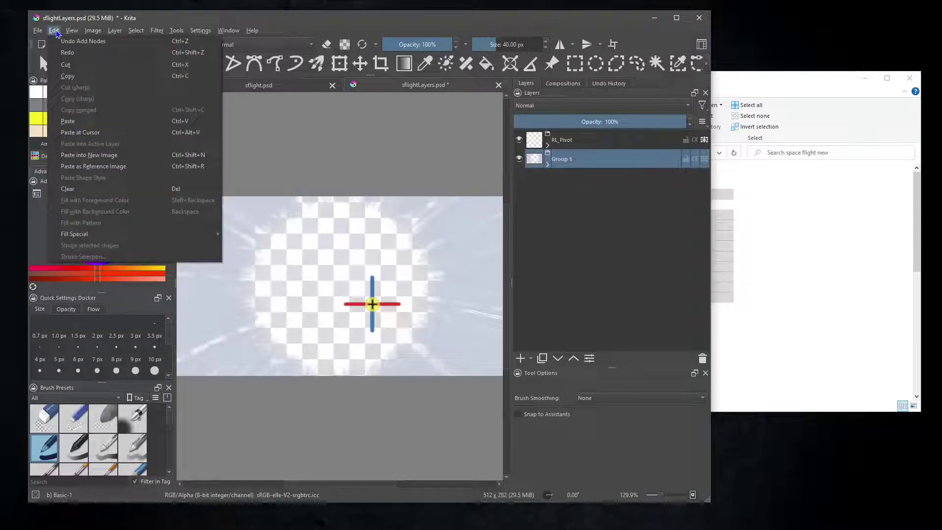
left_click(81, 125)
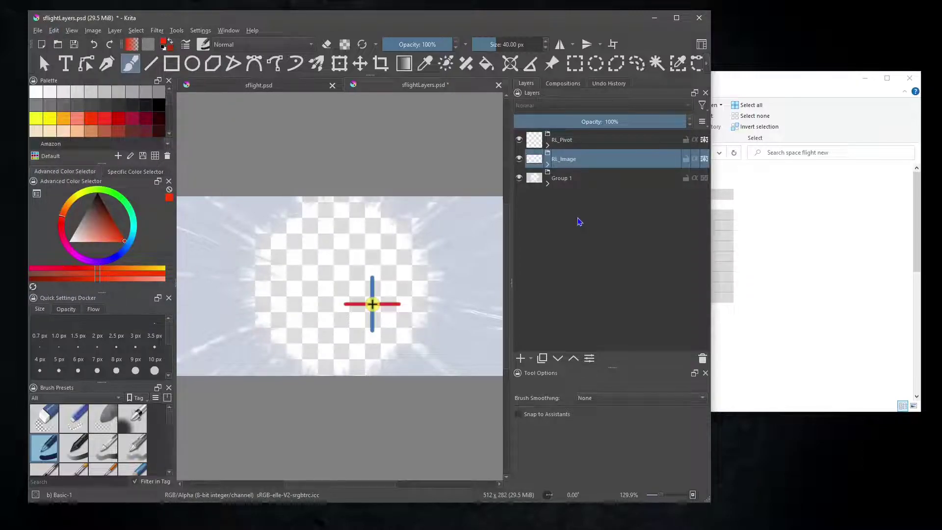
Expand the RL_Pivot and RL_Image groups and rename the sflight10 layer inside RL_Pivot as sflight
left_click(547, 146)
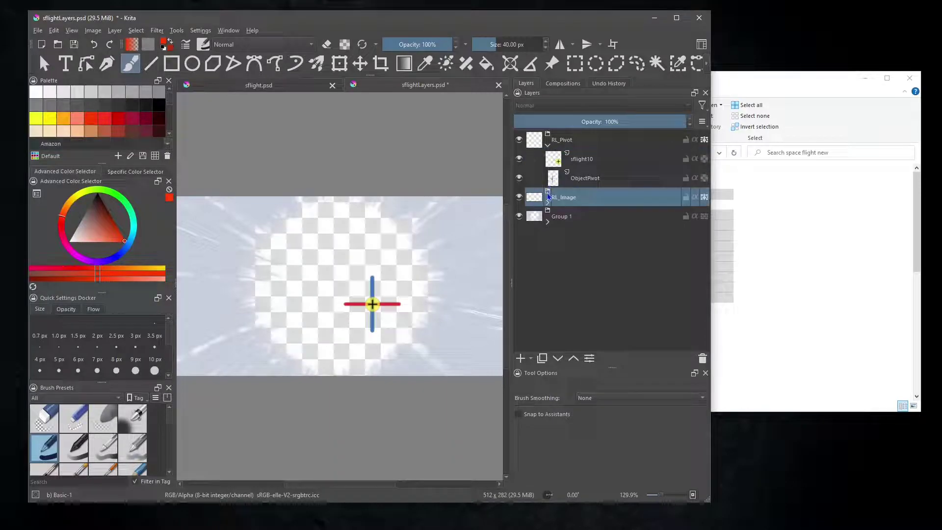
left_click(547, 203)
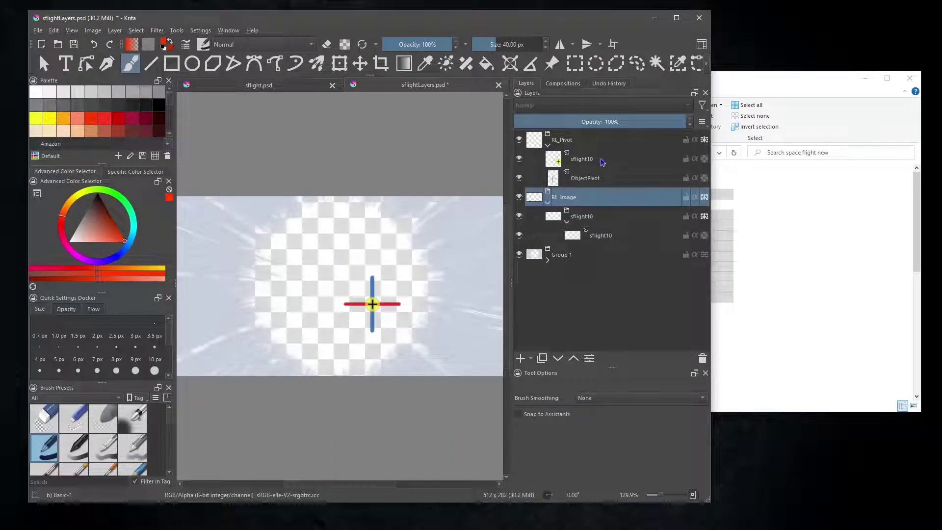
left_click(587, 161)
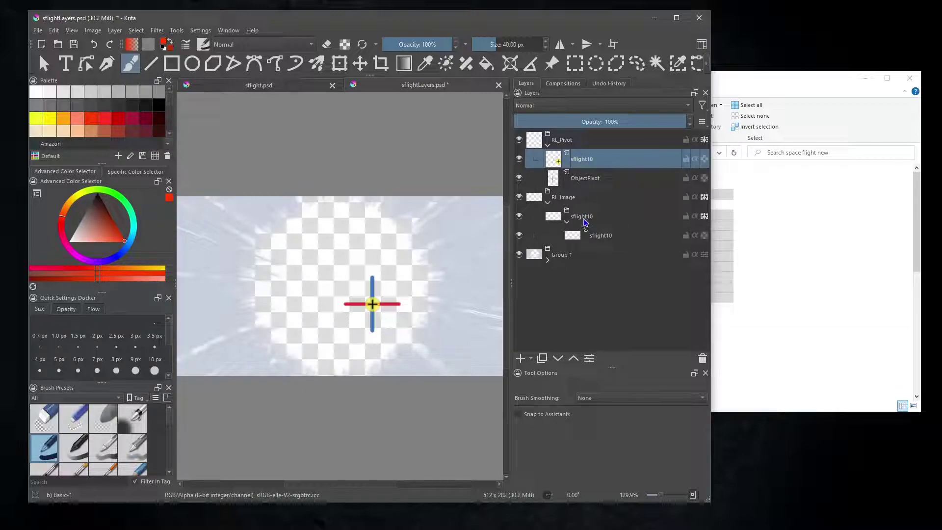
double_click(585, 160)
left_click(602, 156)
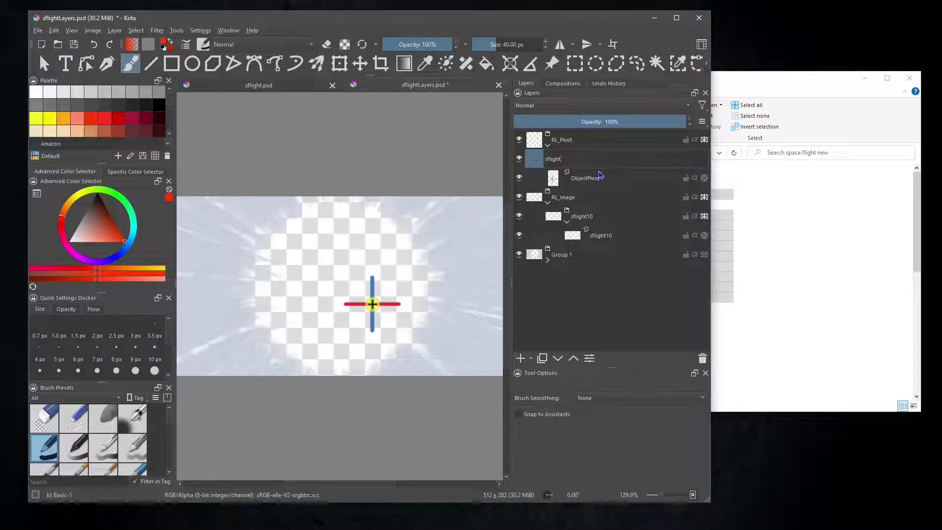
left_click(586, 222)
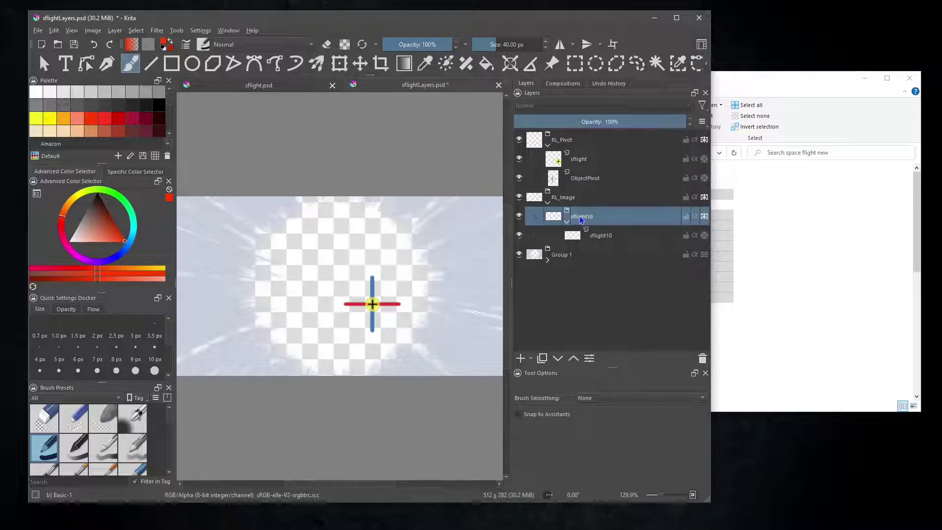
Move Group 1 into the RL_Image group and delete the sflight10 group beneath it
mouse_move(580, 218)
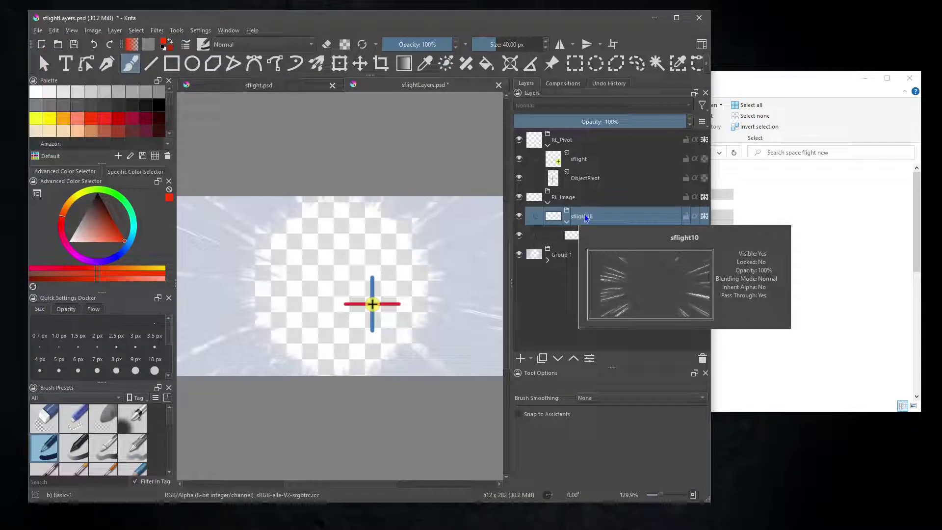
mouse_move(562, 259)
left_click_drag(562, 258, 611, 203)
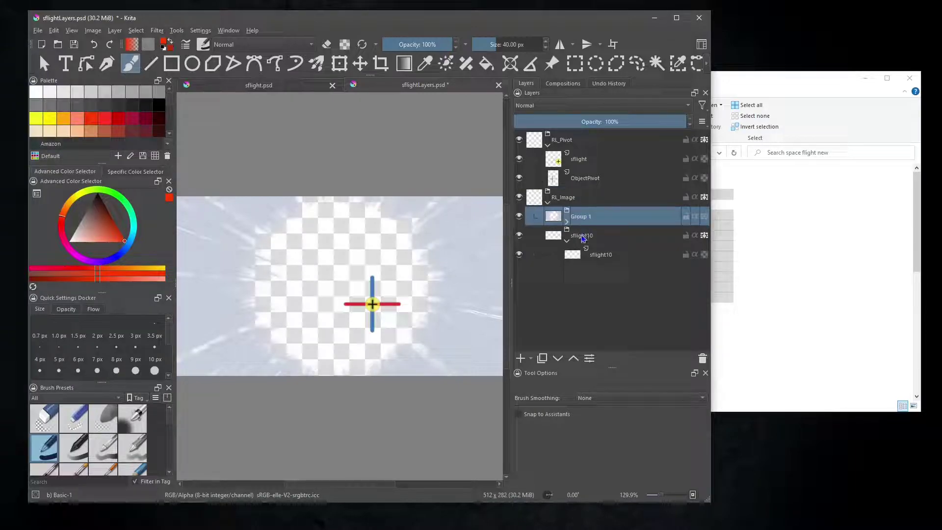
left_click(581, 238)
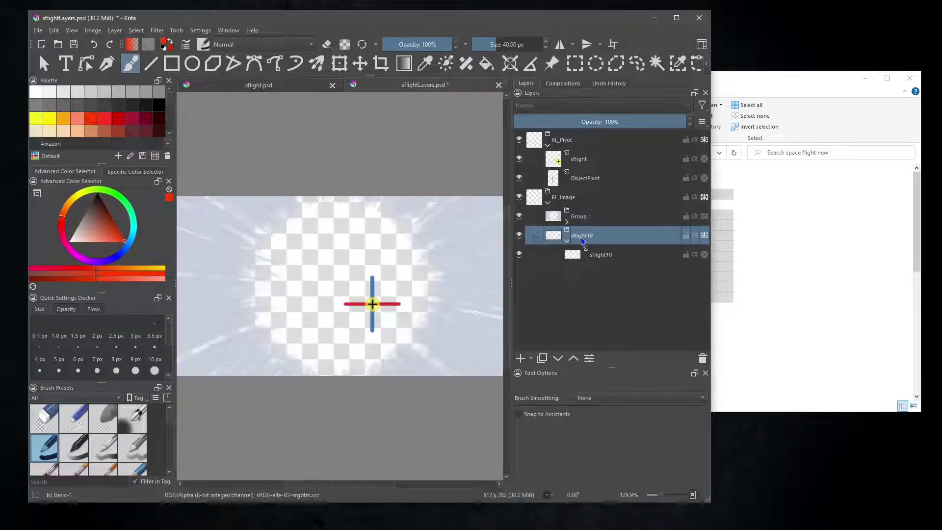
left_click(703, 359)
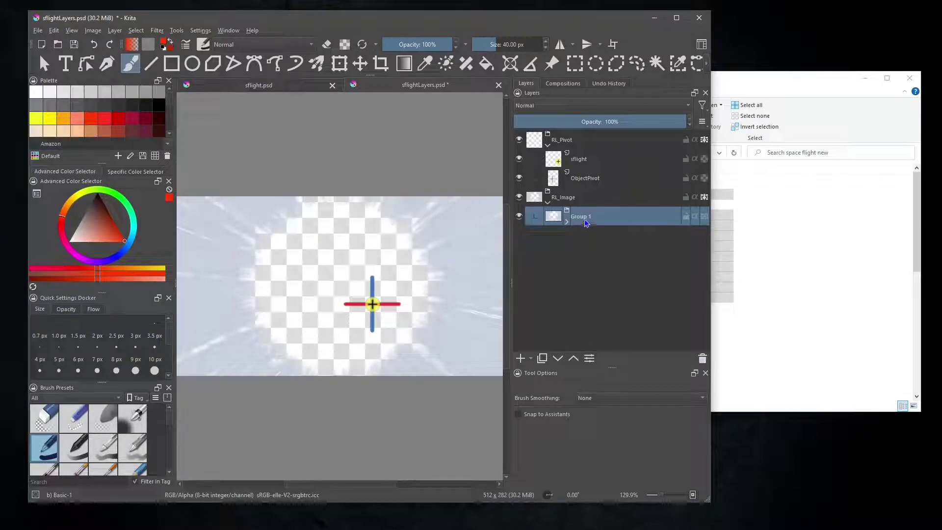
Rename Group 1 inside RL_Image as sflight and review the frame layers it contains
double_click(584, 216)
type("sflight")
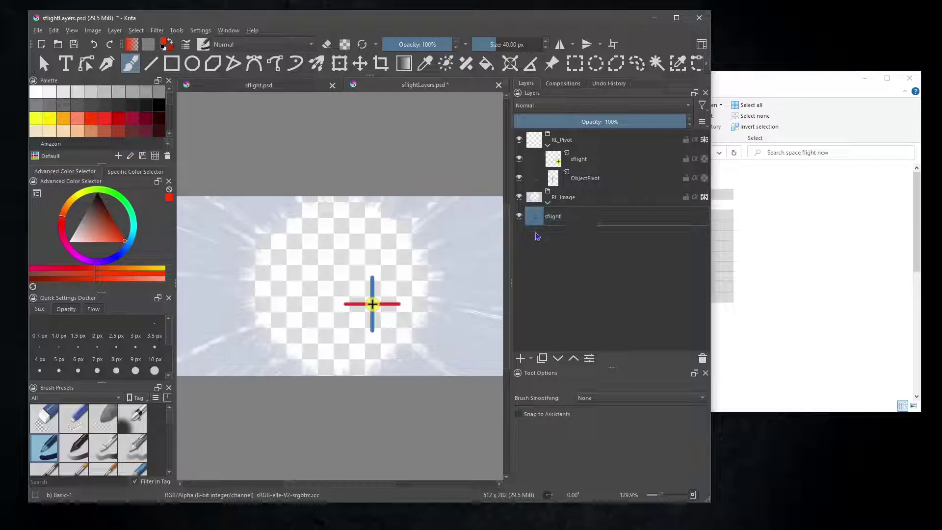
left_click(577, 256)
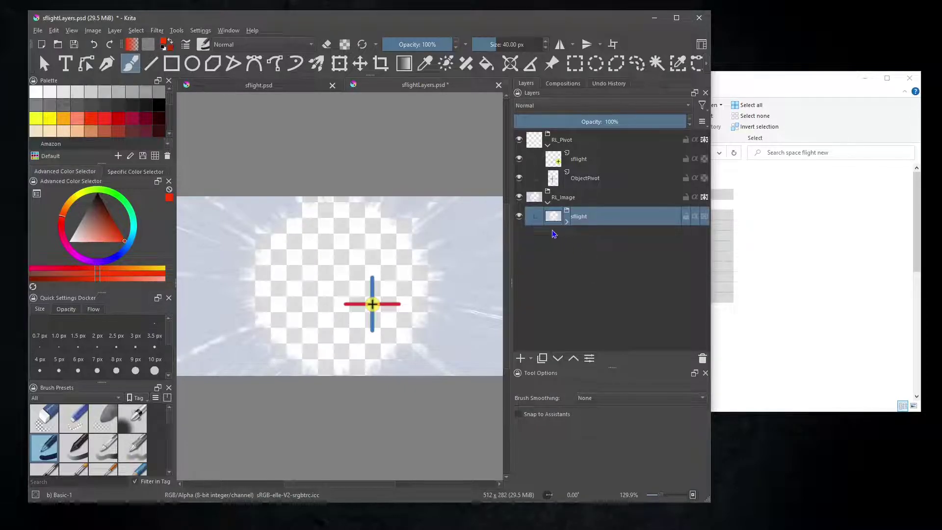
left_click(567, 223)
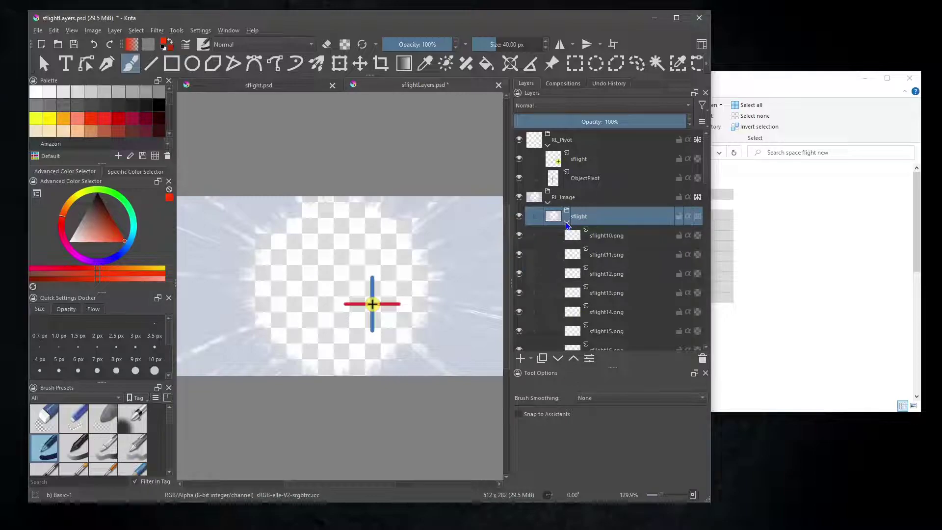
scroll(613, 284, "down", 8)
scroll(613, 284, "down", 8)
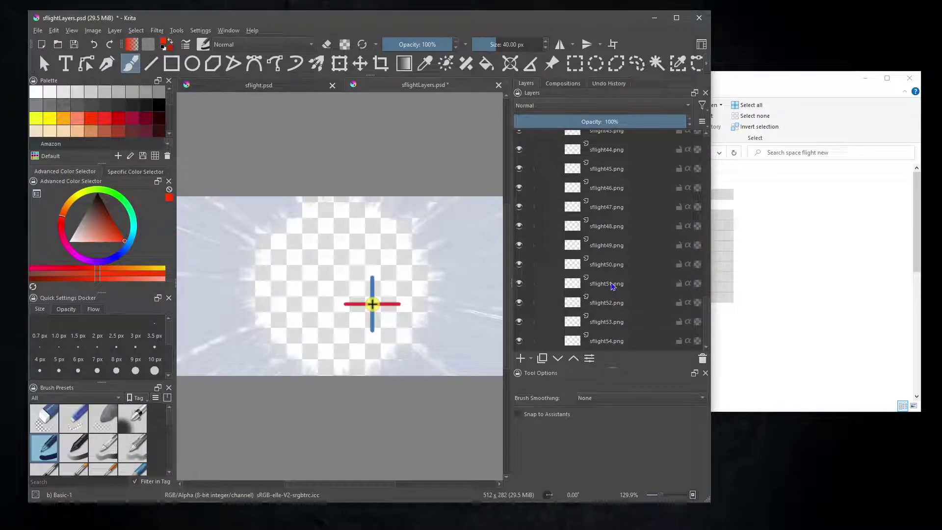
scroll(613, 282, "up", 15)
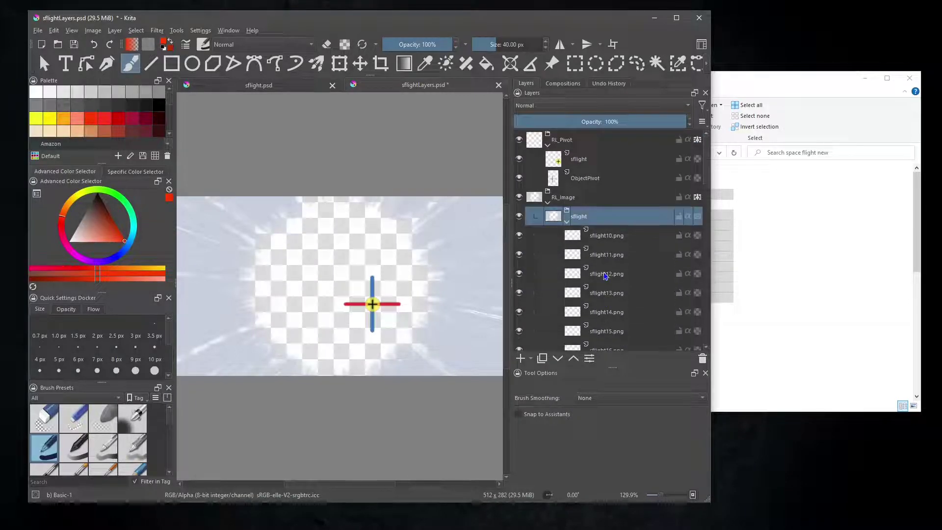
left_click(567, 222)
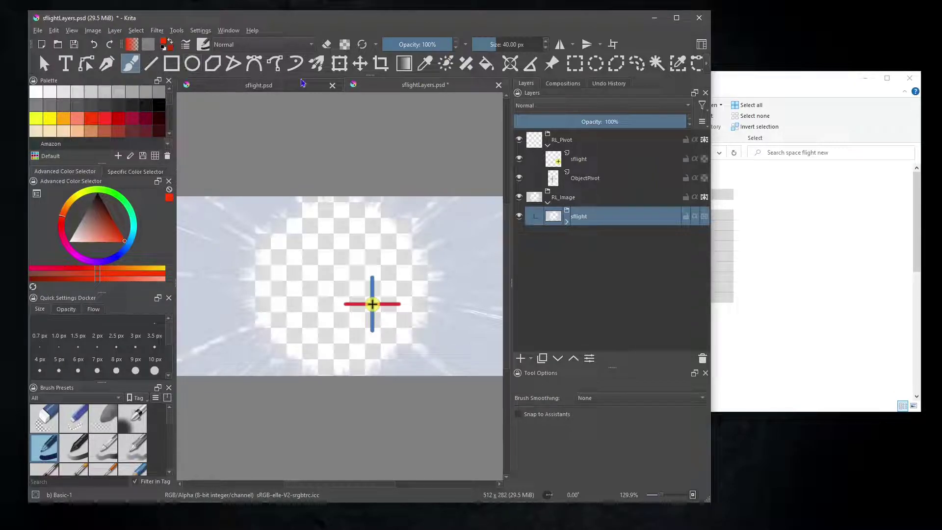
Move the yellow sflight pivot marker and the ObjectPivot cross to the centre of the canvas with the Move tool
left_click(360, 64)
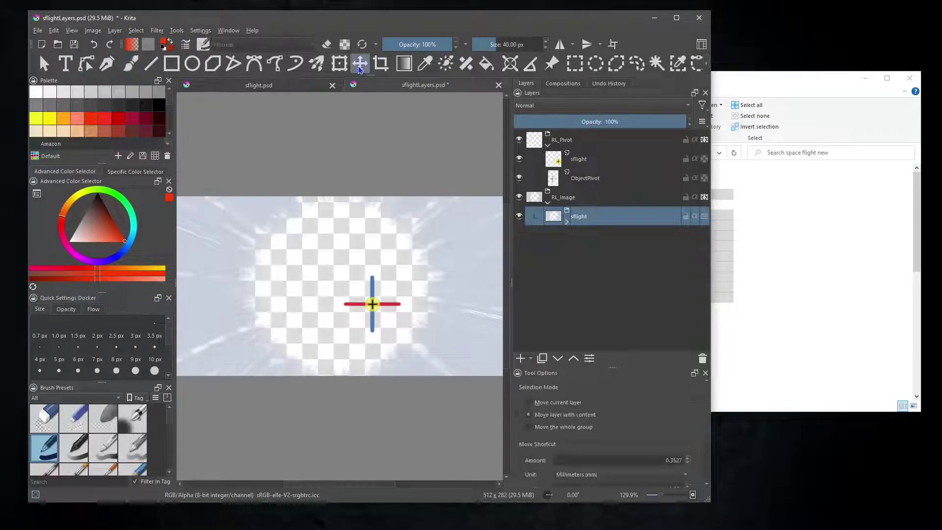
left_click(584, 160)
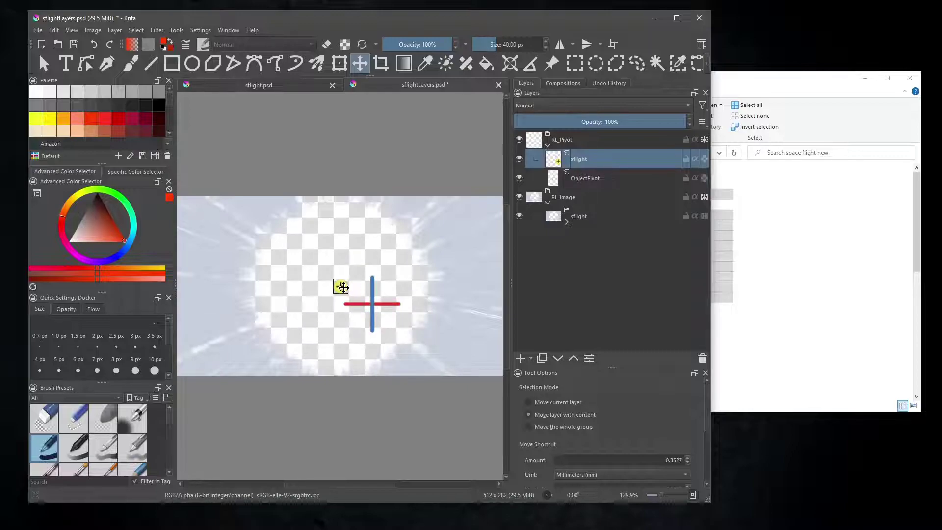
left_click(592, 180)
left_click_drag(372, 304, 339, 286)
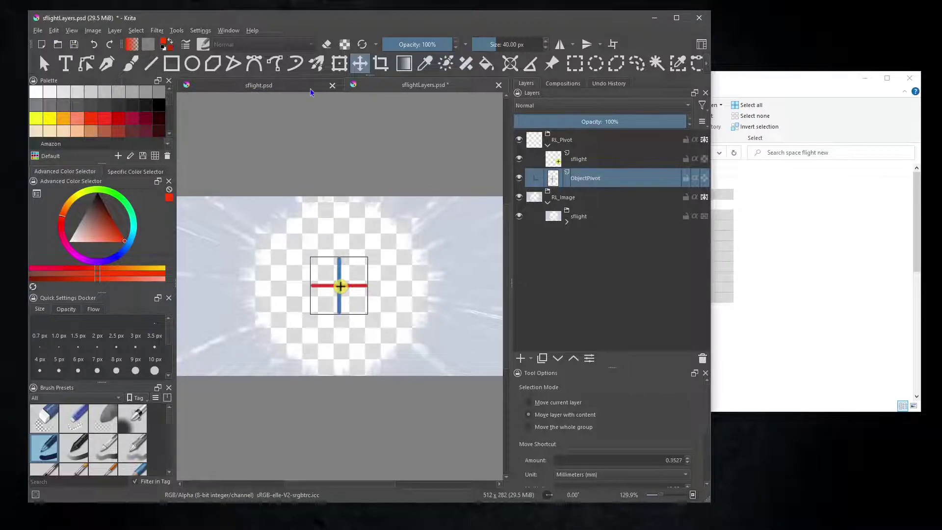
Save the combined document as a Photoshop image named sflight.psd in the space flight new folder
left_click(338, 88)
left_click(405, 89)
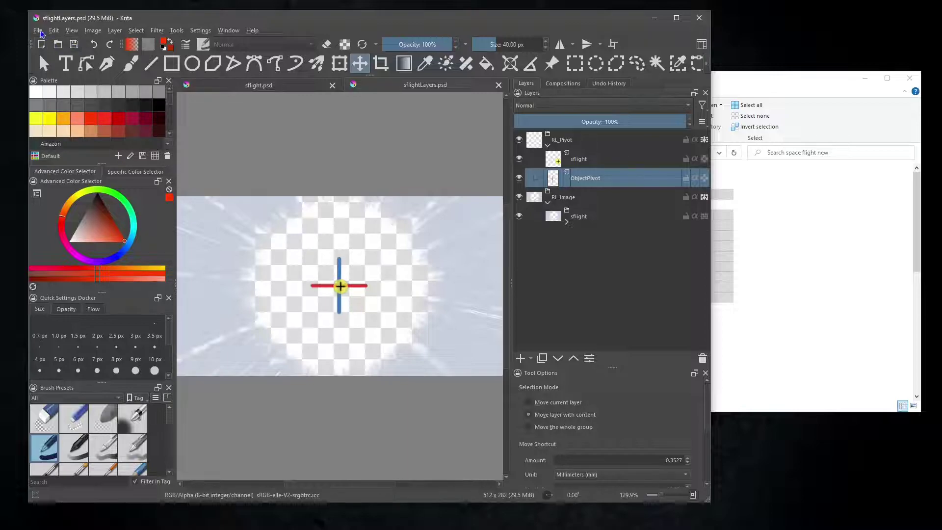
left_click(44, 36)
left_click(63, 91)
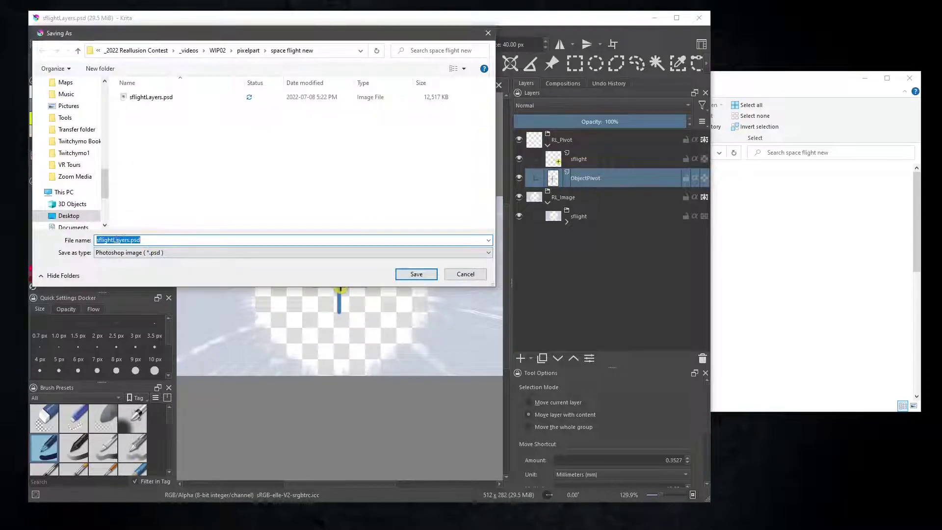
left_click(114, 240)
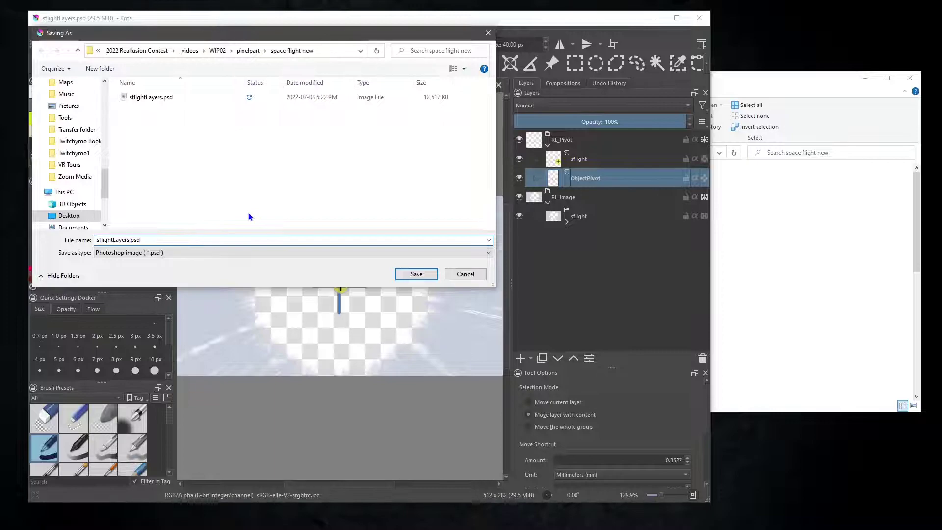
key("Delete")
key("Delete")
key("Delete")
key("Delete")
key("Delete")
key("Delete")
type("s")
key("Delete")
type("_")
key("BackSpace")
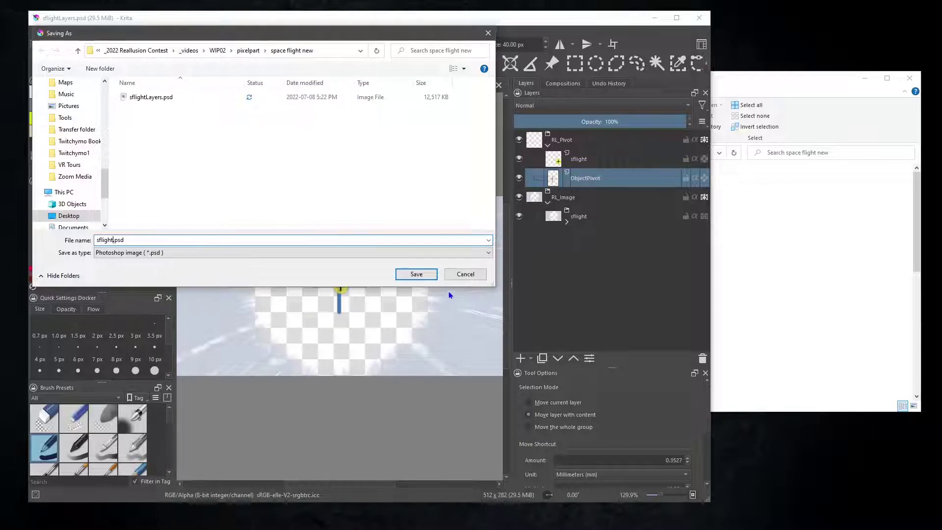
left_click(415, 273)
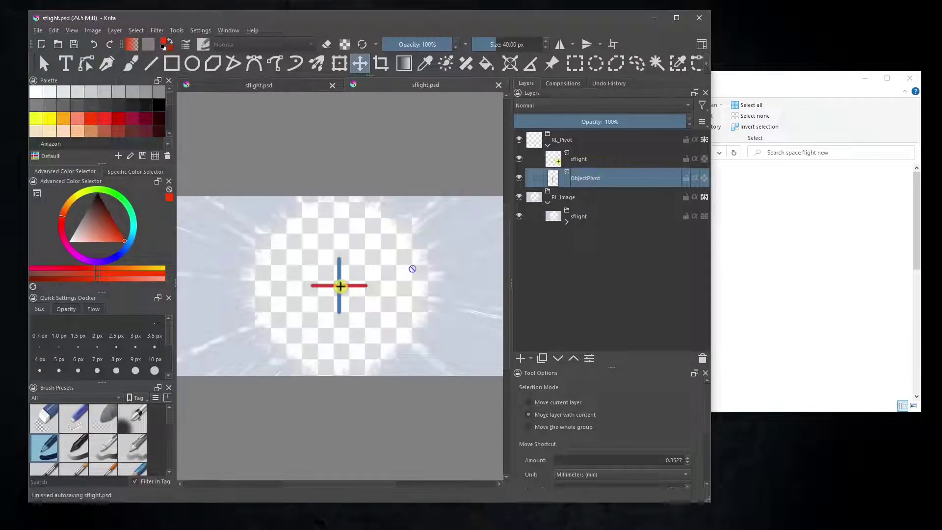
Close the original sflight.psd document and select the new sflight.psd file in File Explorer's space flight new folder
left_click(332, 85)
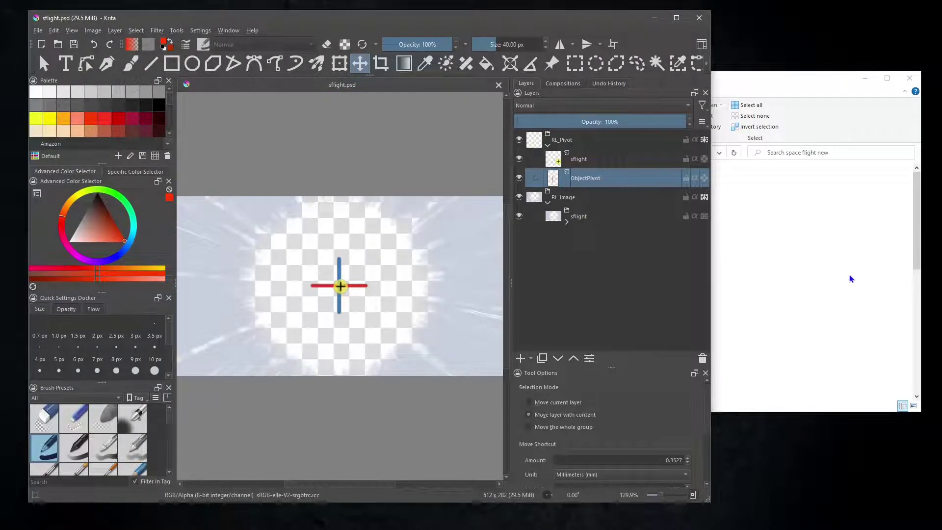
left_click(829, 272)
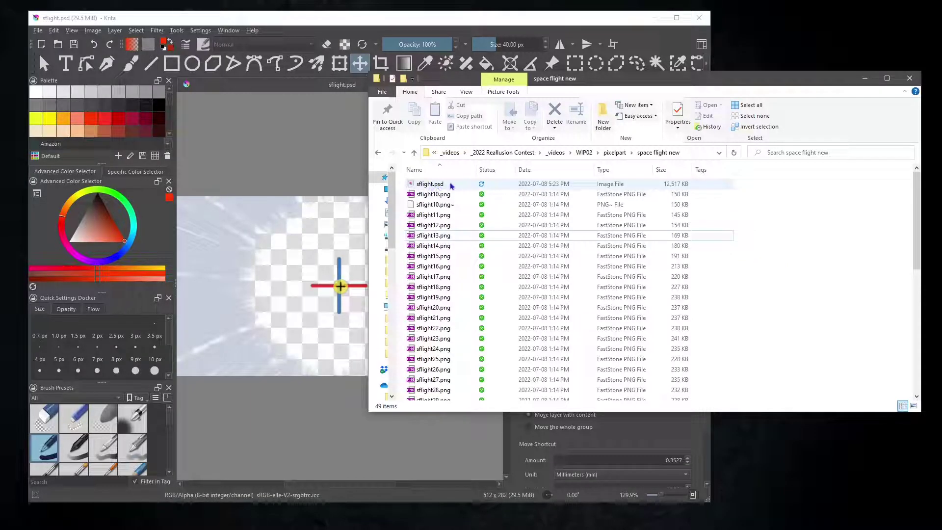
left_click(436, 187)
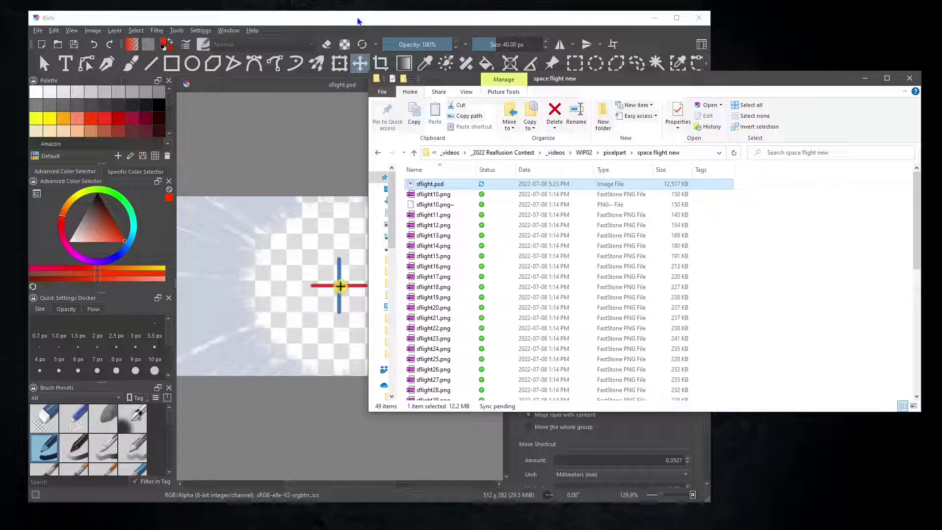
Close Krita, switch to Cartoon Animator and open the explore space folder inside Twitchyo Studio in the custom props library
left_click(358, 20)
left_click(701, 21)
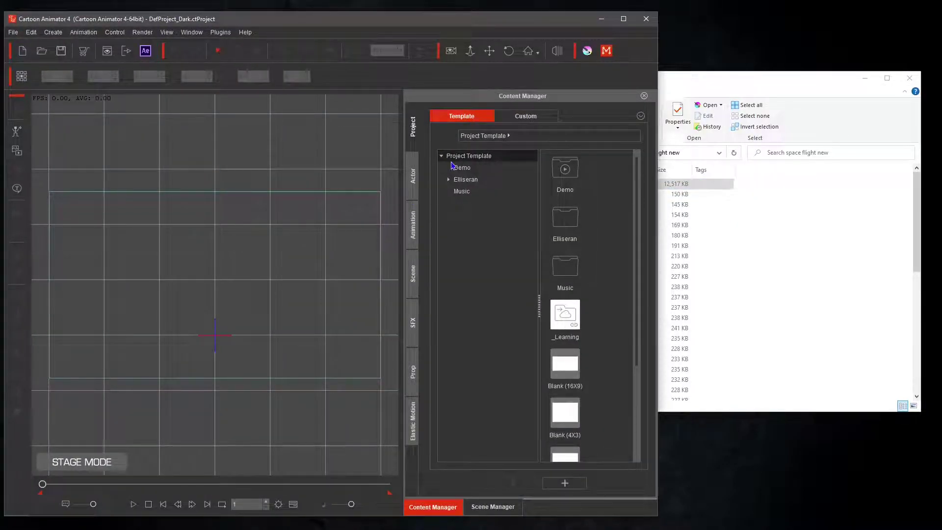
left_click(417, 369)
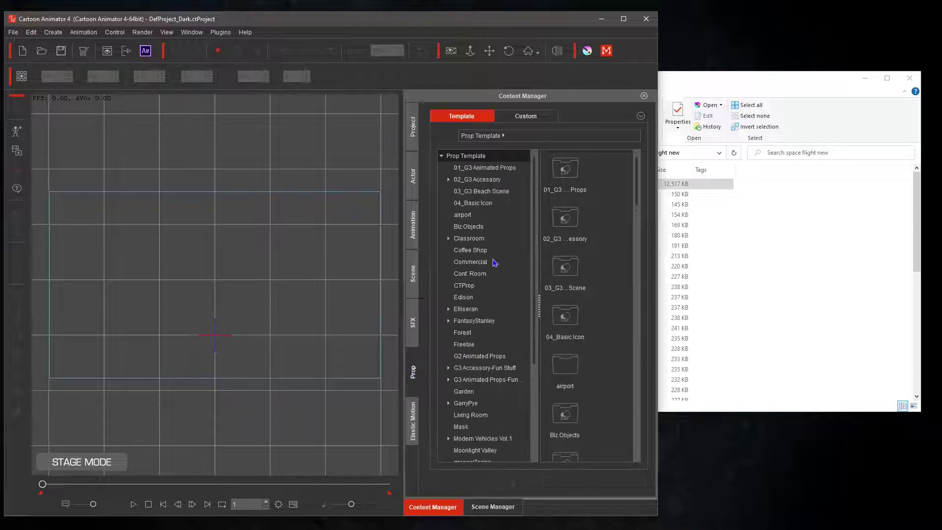
left_click(523, 121)
left_click(448, 239)
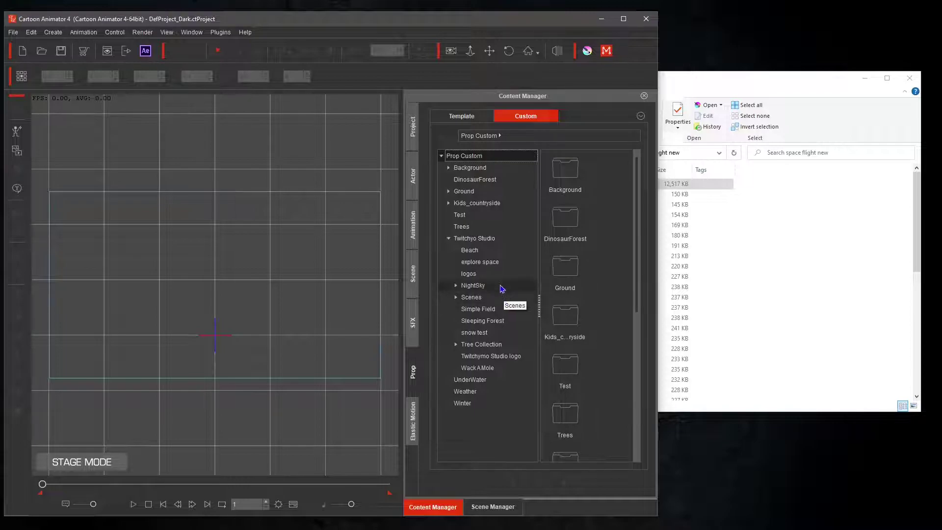
left_click(483, 261)
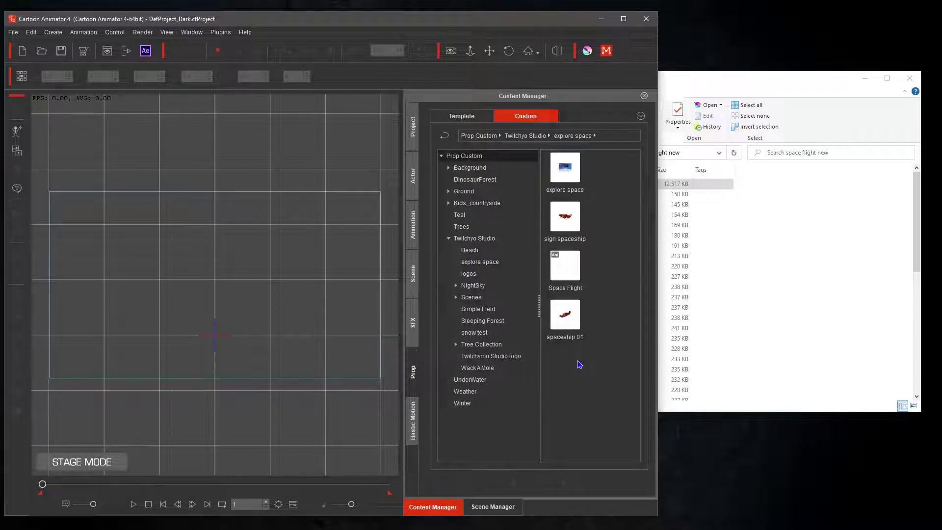
Import sflight.psd from the space flight new folder as a prop and return from Composer Mode to the stage
left_click(752, 92)
left_click_drag(440, 185, 217, 287)
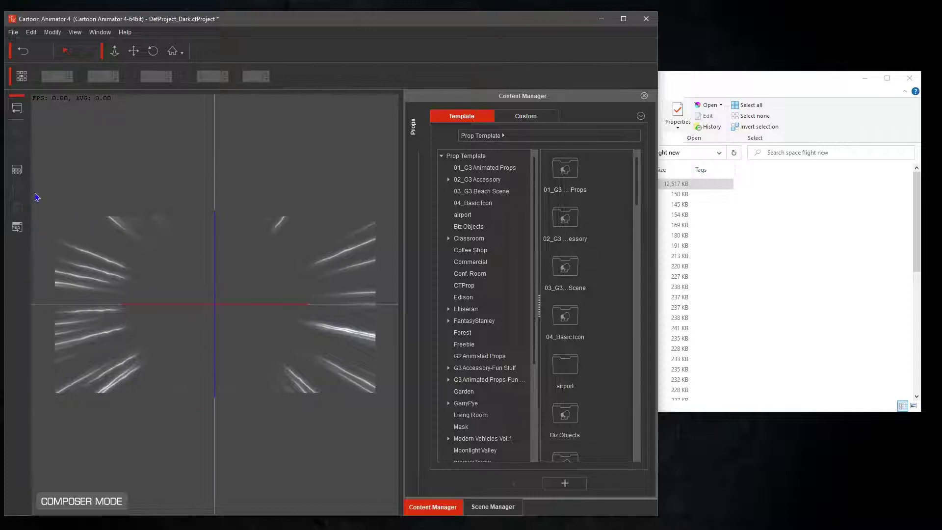
left_click(18, 112)
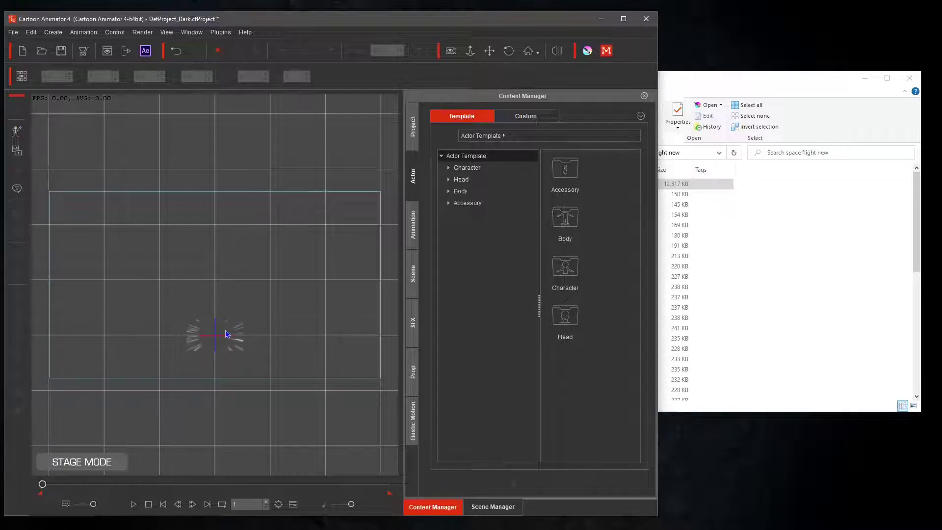
Enlarge the sflight prop to a W and H of about 565 inside the camera frame, and reopen the custom props library
left_click(236, 332)
left_click_drag(244, 320, 380, 217)
left_click_drag(309, 294, 305, 274)
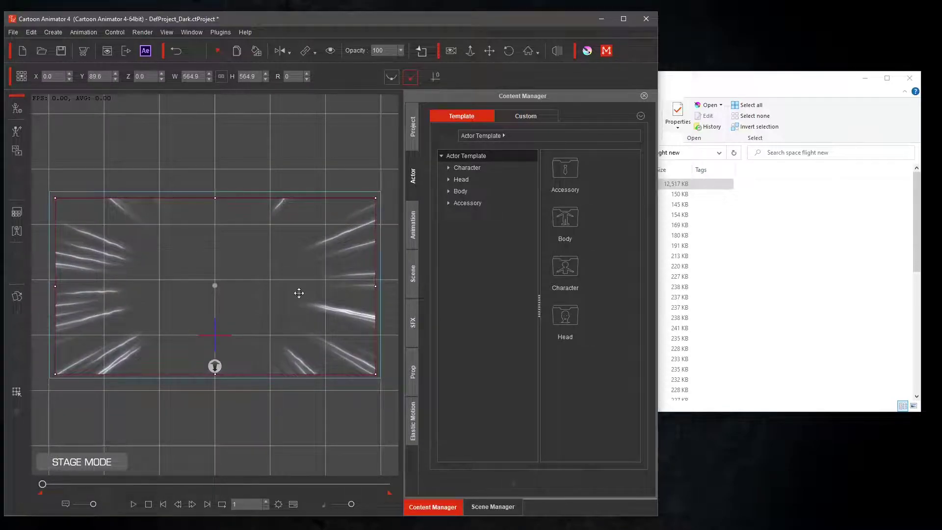
left_click(411, 371)
left_click(526, 117)
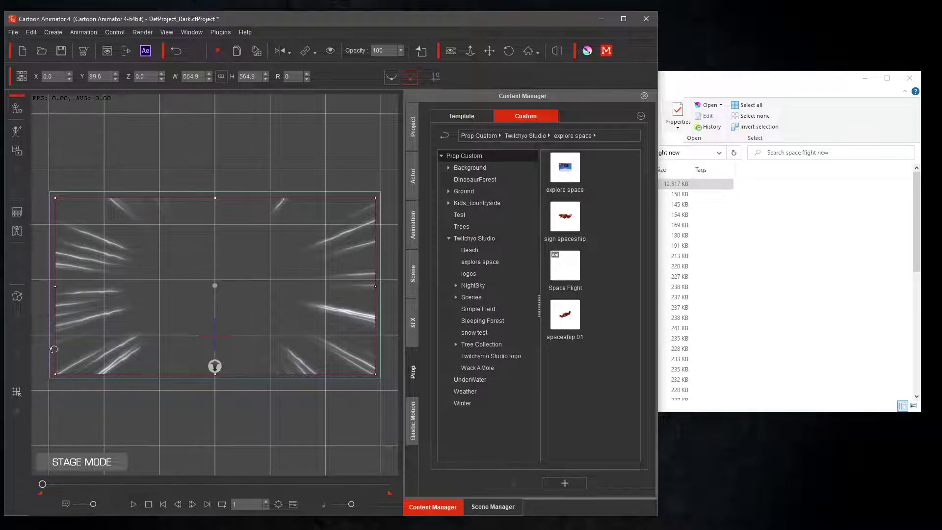
Open the Sprite Editor for the sflight prop in a maximized window and review its sprites from sflight10.png to sflight54.png
left_click(17, 298)
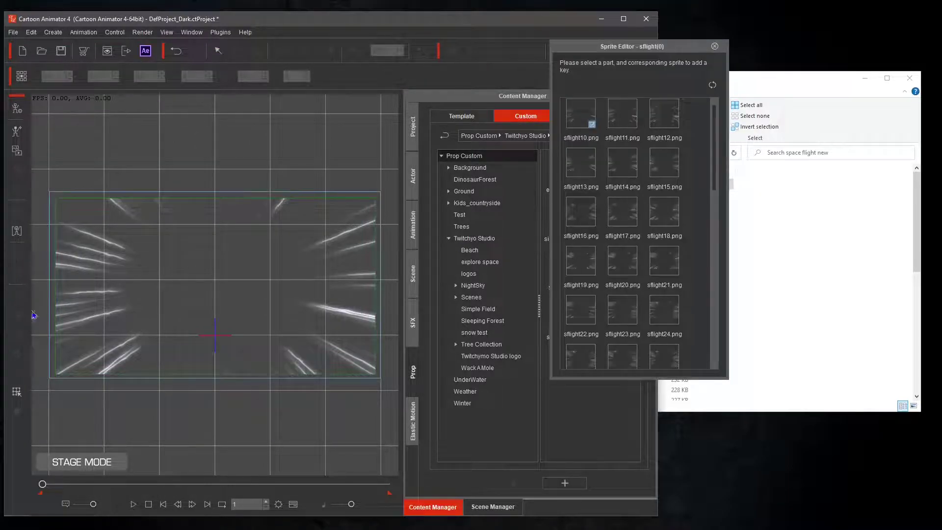
mouse_move(662, 47)
left_mouse_down()
mouse_move(573, 101)
mouse_move(626, 81)
mouse_move(644, 49)
left_mouse_up()
left_click(623, 19)
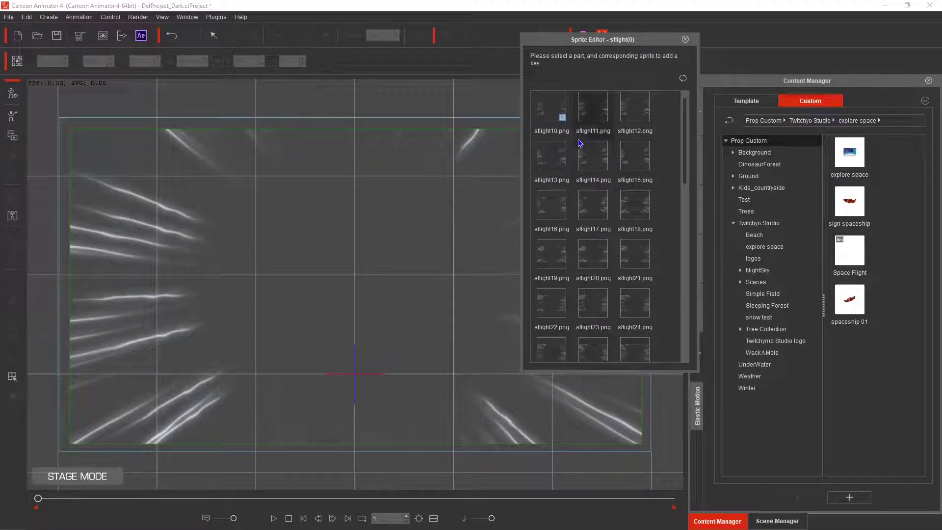
scroll(626, 160, "down", 10)
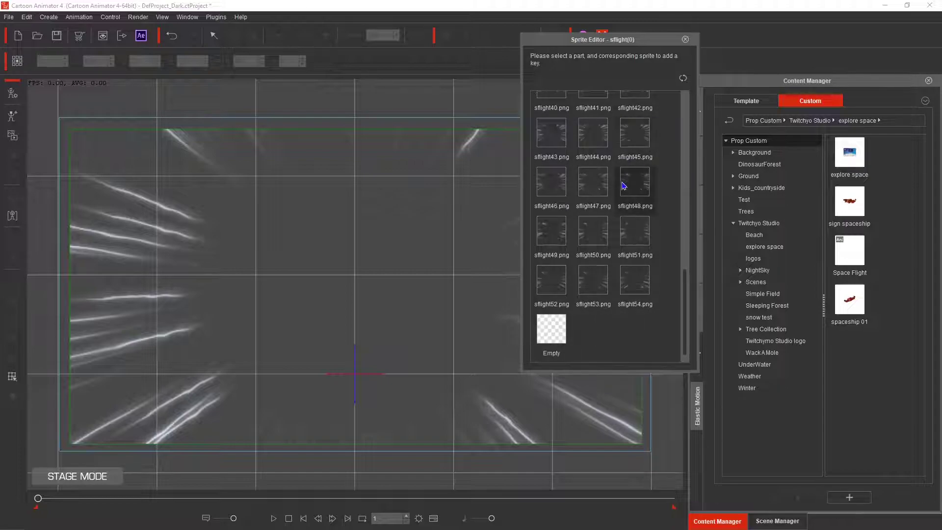
scroll(665, 289, "up", 10)
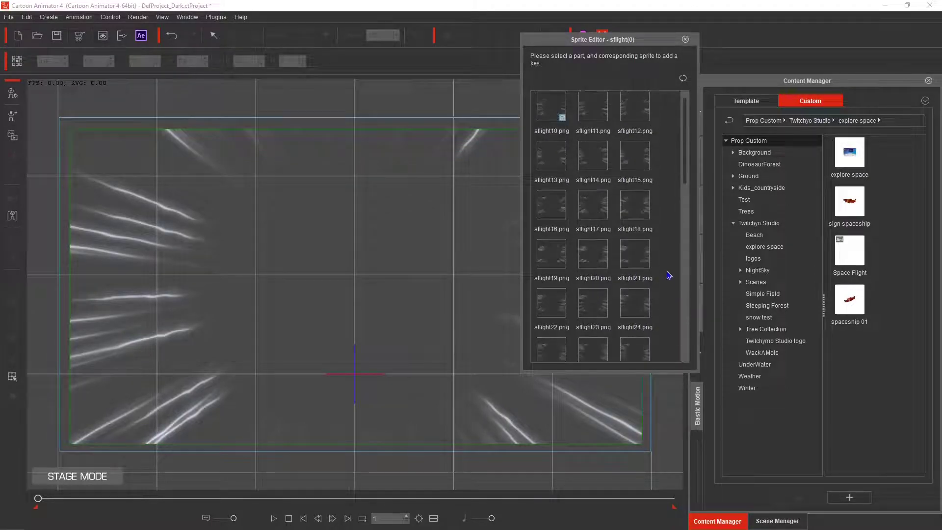
left_click_drag(624, 45, 634, 33)
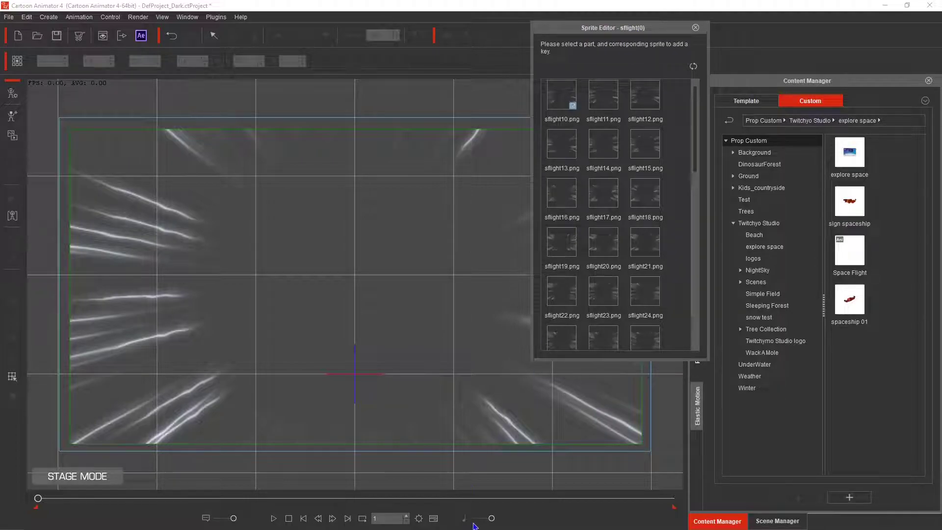
Show the sflight prop's Motion track in the timeline and key sflight11.png on frame 2 and sflight12.png on frame 3
left_click(433, 518)
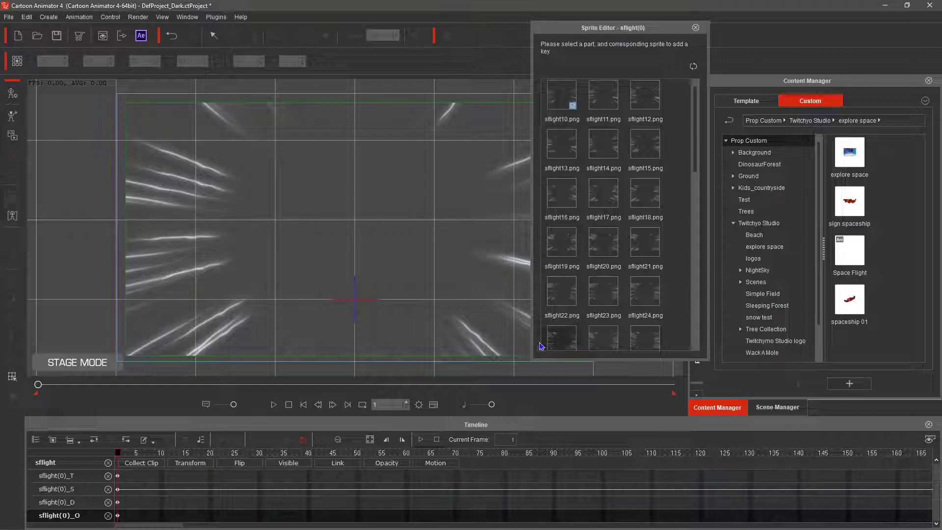
left_click(435, 463)
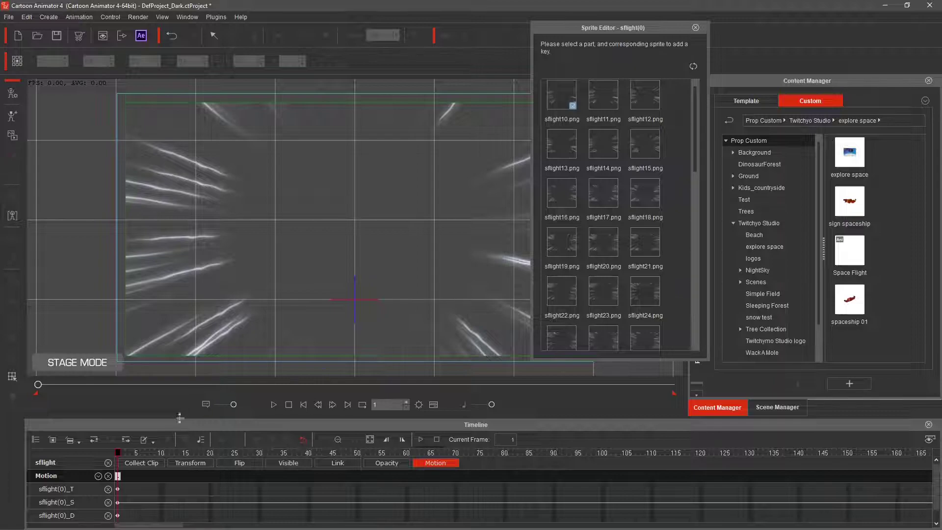
left_click(123, 454)
left_click(608, 99)
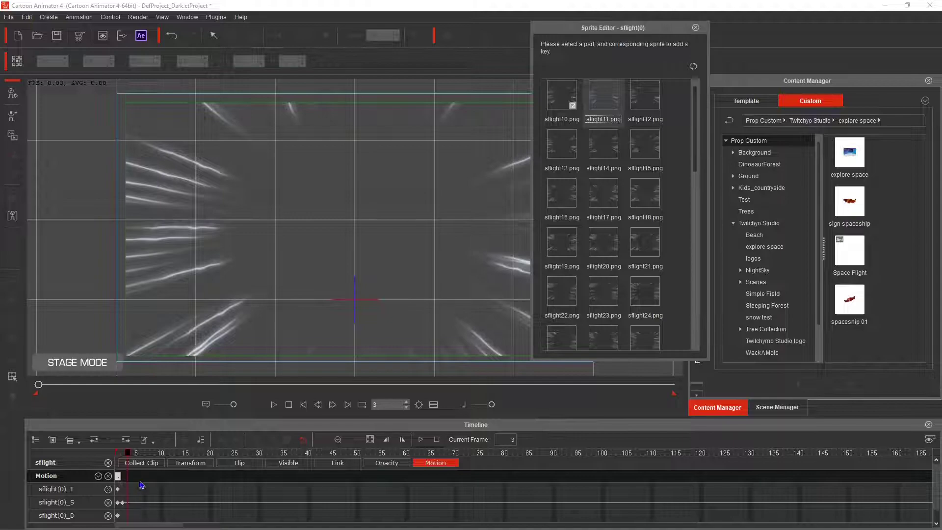
left_click(648, 105)
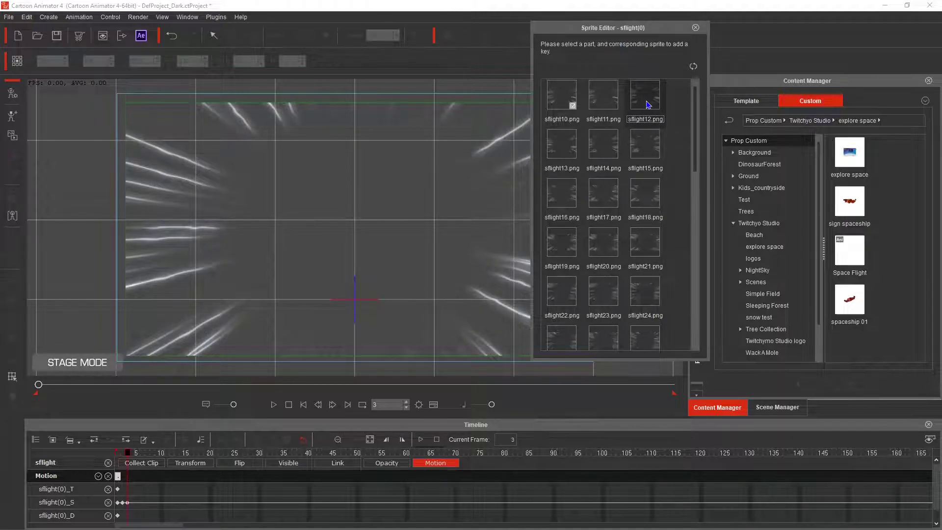
Key the sprites sflight13.png through sflight18.png one per frame on frames 4 to 9
key("period")
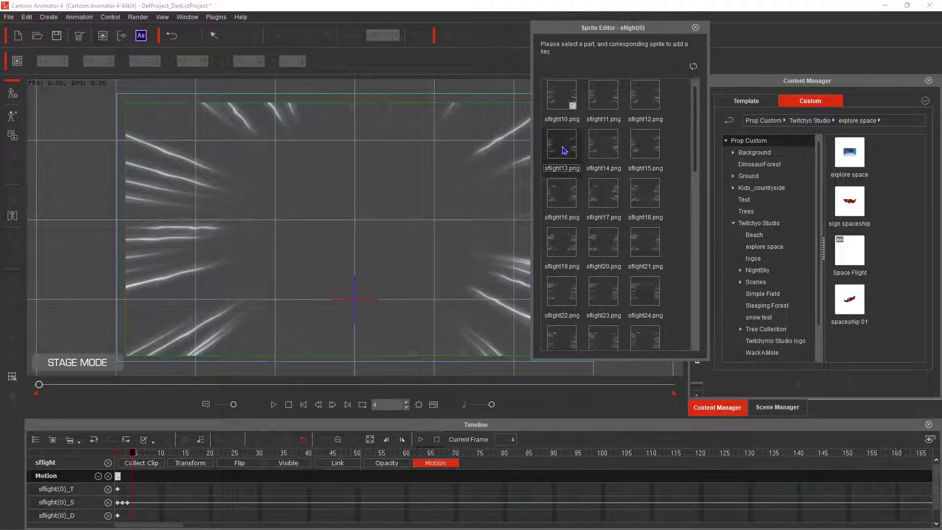
left_click(564, 151)
key("period")
left_click(603, 150)
key("period")
left_click(640, 144)
key("period")
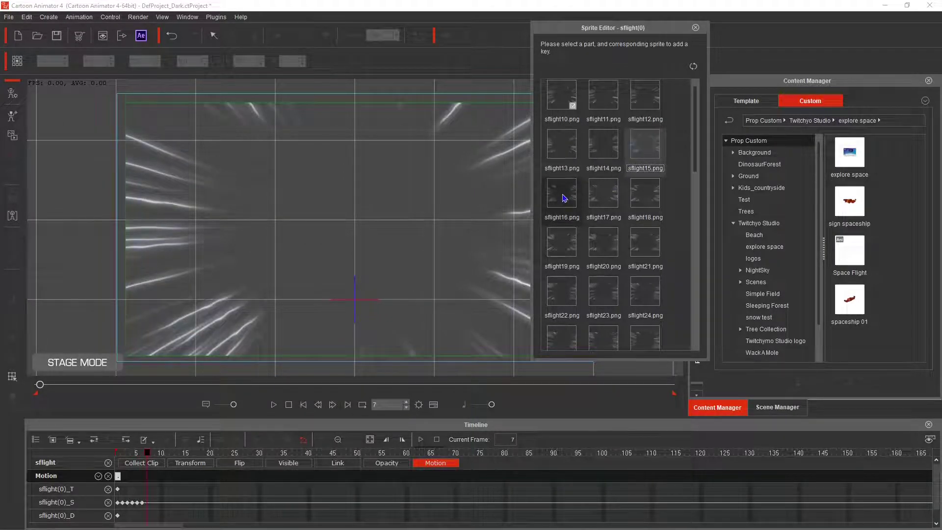
left_click(566, 203)
key("period")
left_click(605, 200)
key("period")
left_click(646, 196)
Key the sprites sflight19.png through sflight24.png one per frame on frames 10 to 15
key("period")
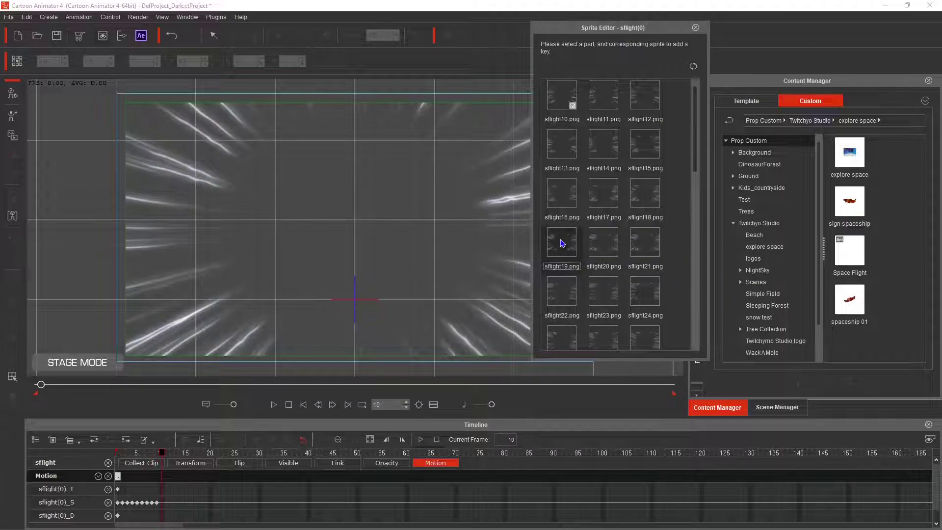
left_click(576, 242)
key("period")
left_click(604, 245)
key("period")
left_click(647, 245)
key("period")
left_click(571, 294)
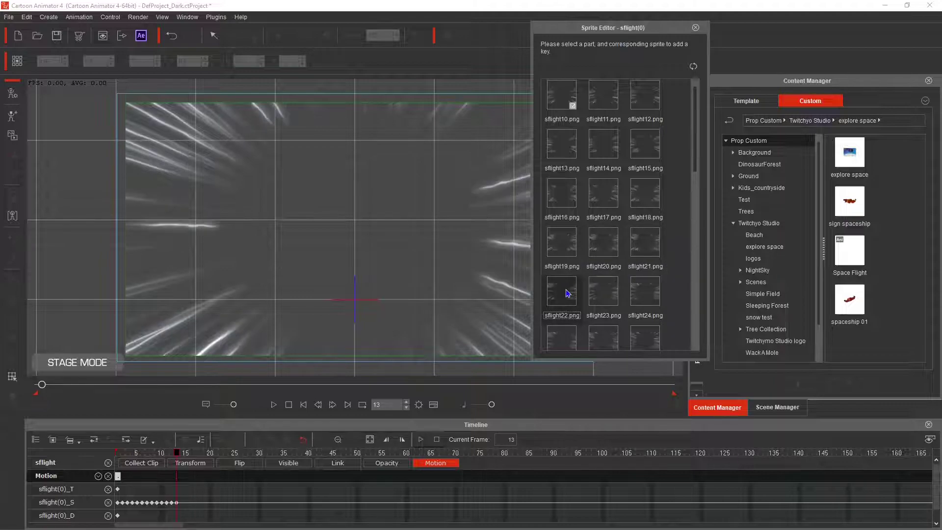
key("period")
left_click(605, 294)
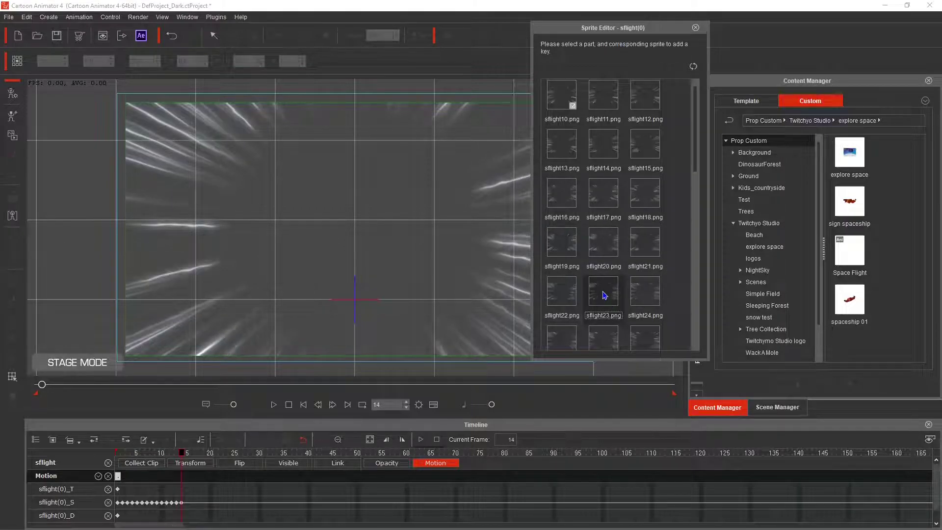
key("period")
left_click(644, 294)
Key the sprites sflight25.png through sflight30.png one per frame on frames 16 to 21
left_click_drag(697, 172, 691, 232)
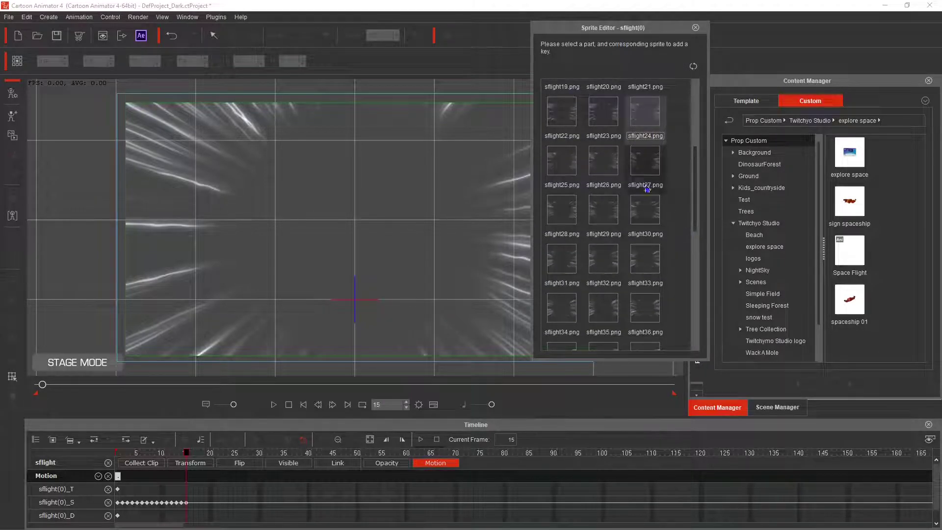
key("period")
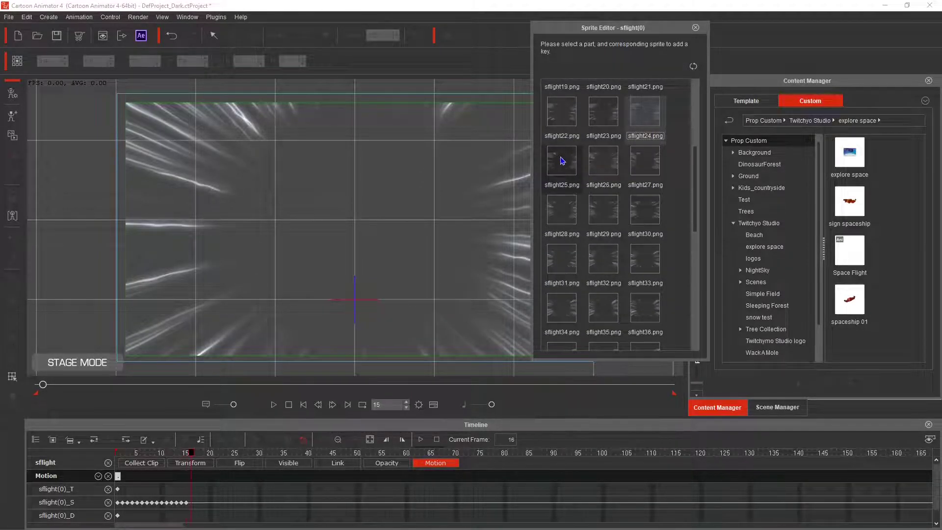
left_click(561, 161)
key("period")
left_click(603, 167)
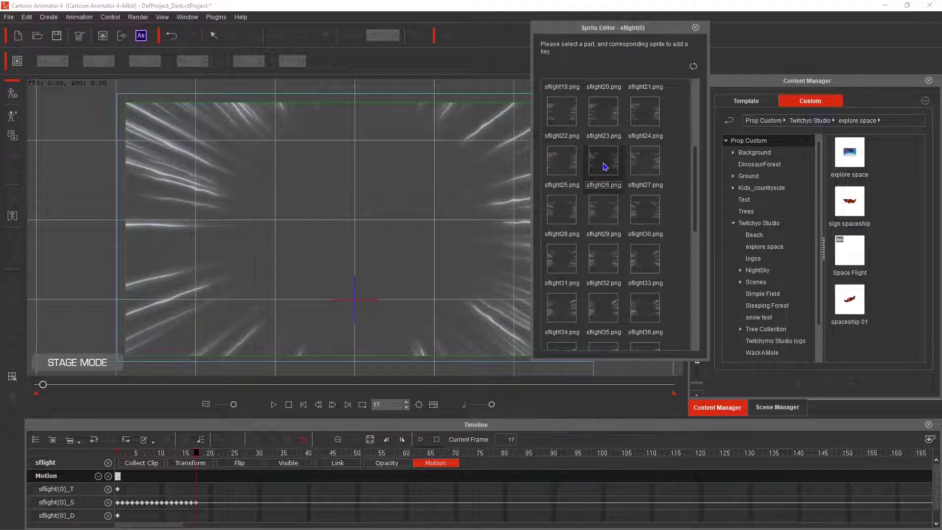
key("period")
left_click(646, 167)
key("period")
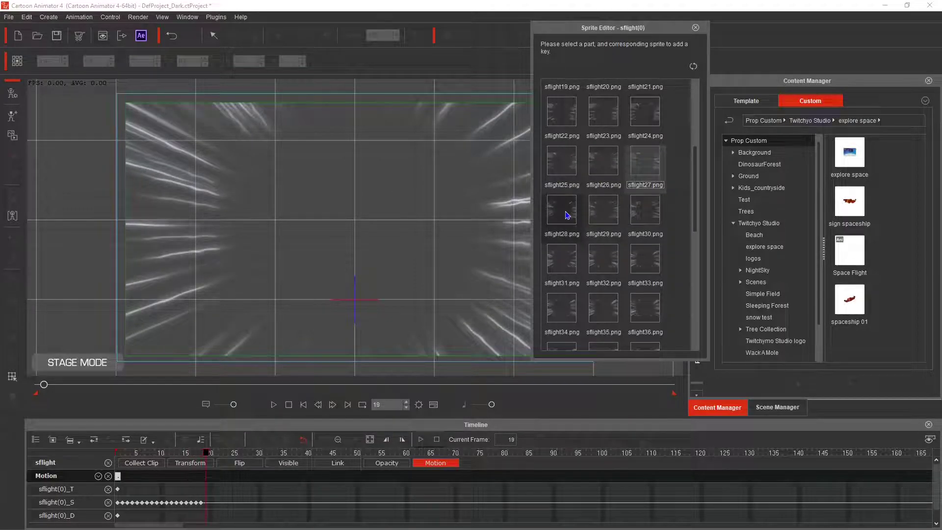
left_click(564, 210)
key("period")
left_click(605, 214)
key("period")
left_click(646, 211)
Key the sprites sflight31.png through sflight36.png one per frame on frames 22 to 27
key("period")
left_click(565, 261)
key("period")
left_click(603, 261)
key("period")
left_click(644, 260)
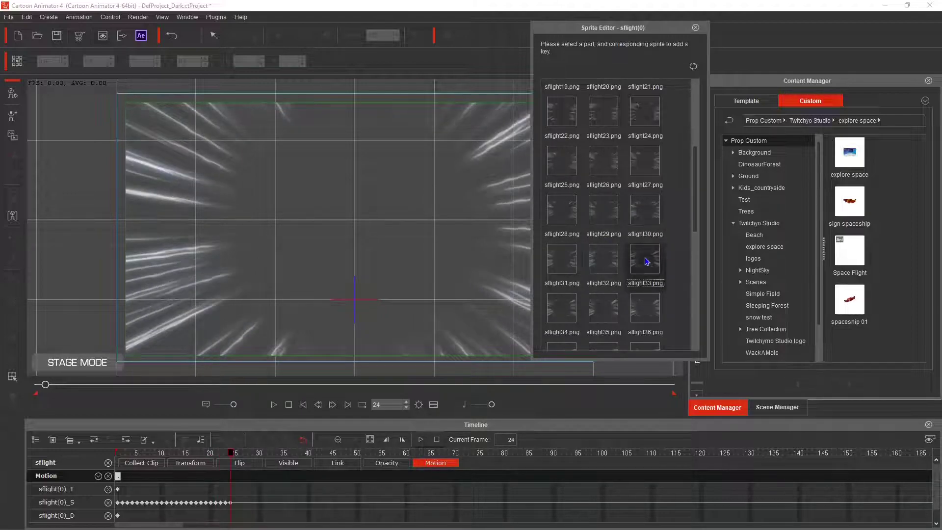
key("period")
left_click(567, 308)
key("period")
left_click(608, 310)
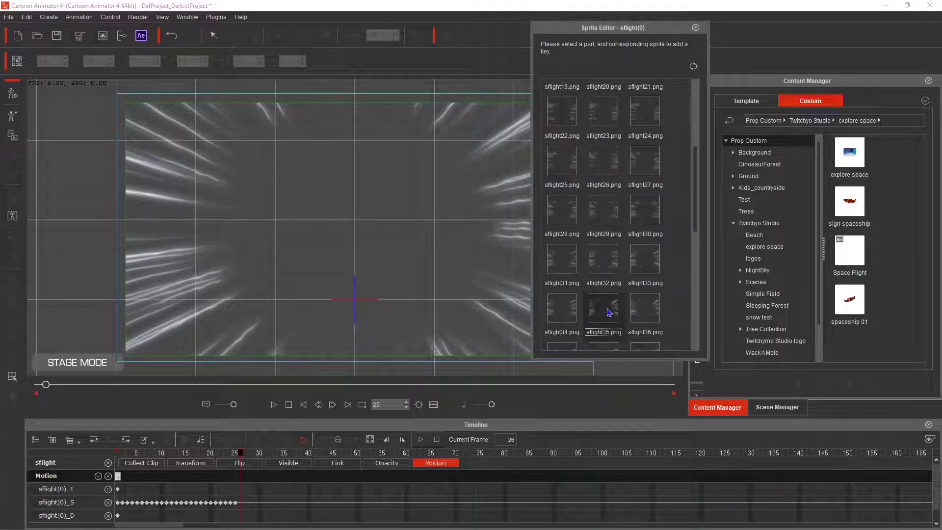
key("period")
left_click(651, 310)
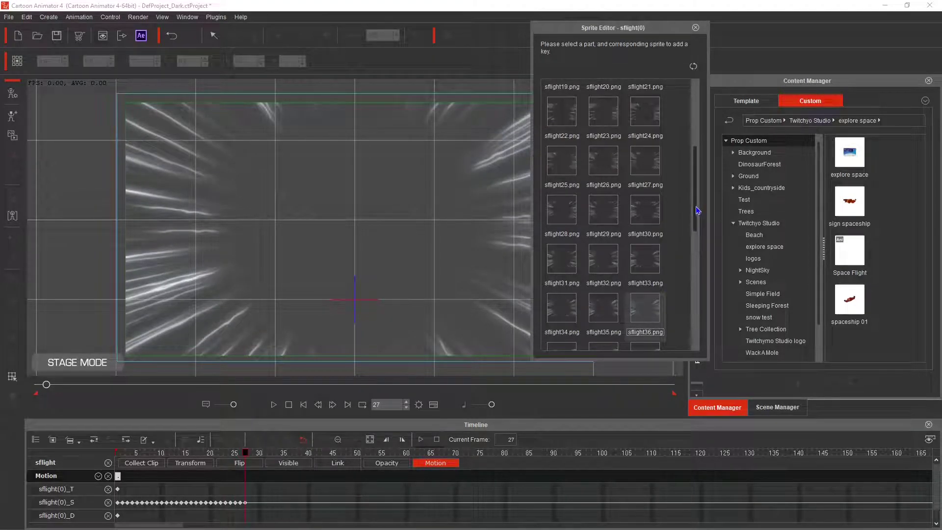
Key the sprites sflight37.png through sflight42.png one per frame on frames 28 to 33
left_click_drag(698, 211, 689, 284)
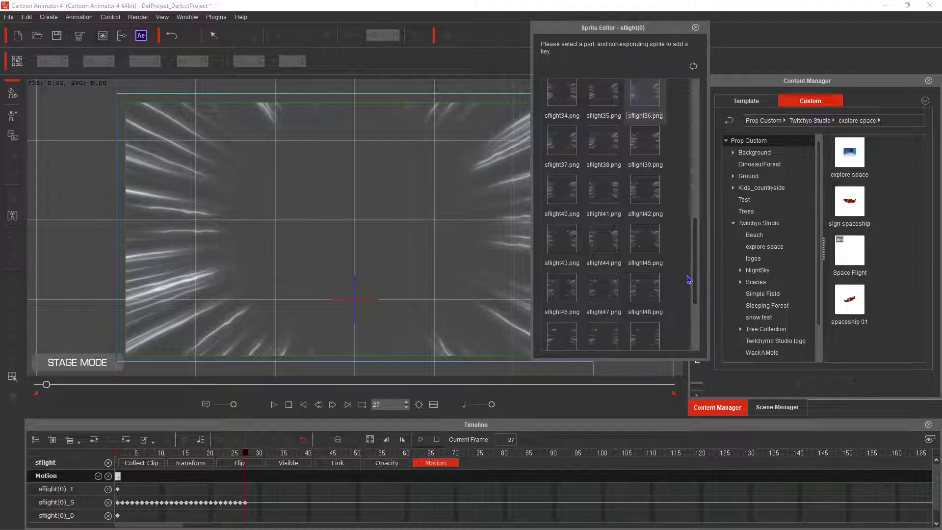
key("Right")
left_click(561, 138)
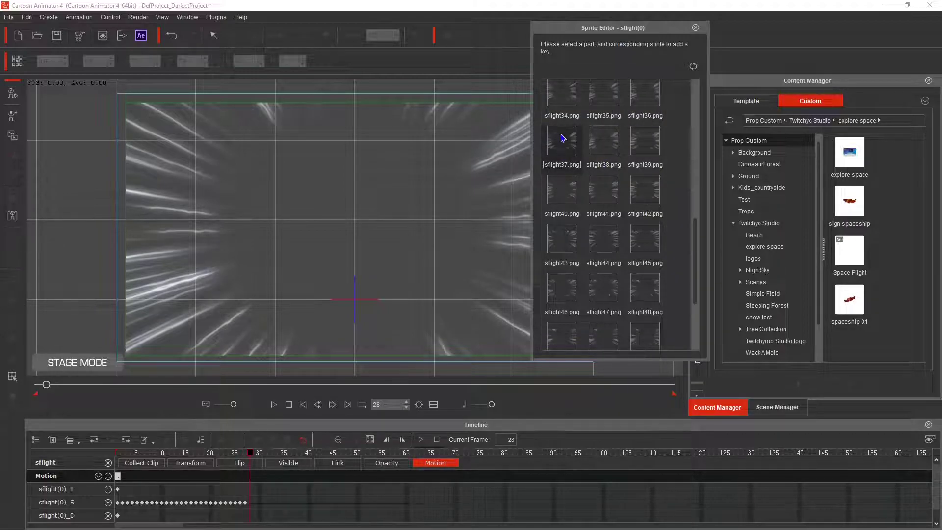
key("Right")
left_click(605, 142)
key("Right")
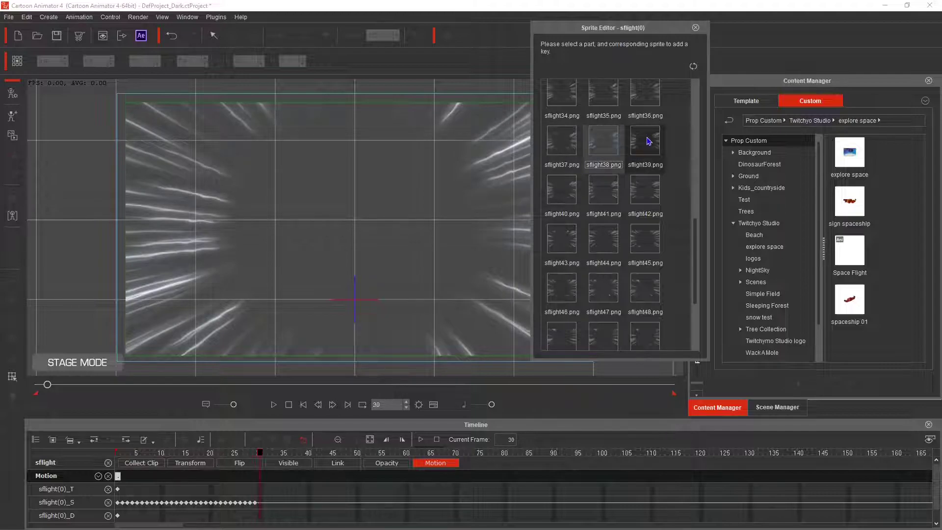
left_click(644, 142)
key("Right")
left_click(565, 192)
key("Right")
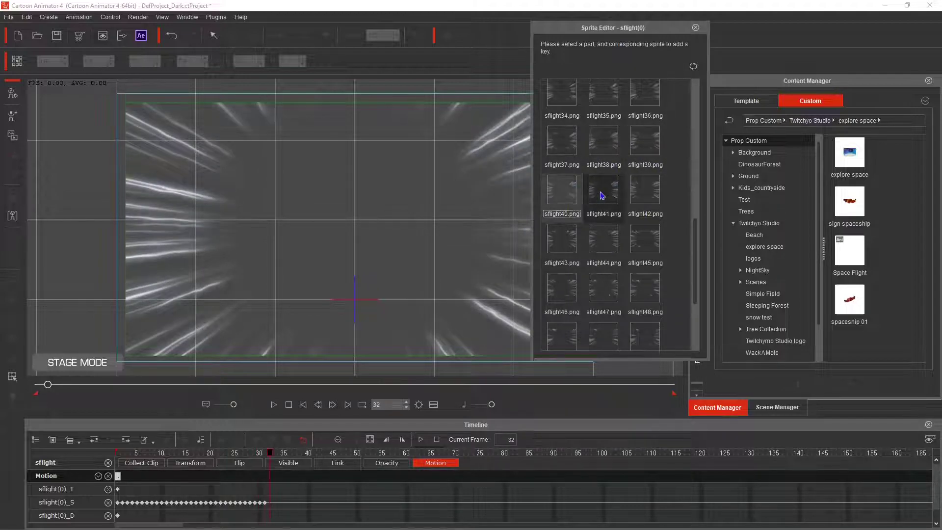
left_click(595, 190)
key("Right")
left_click(637, 195)
Key the sprites sflight43.png through sflight45.png one per frame on frames 34 to 36 and advance to frame 37
key("Right")
left_click(564, 239)
key("Right")
left_click(604, 241)
key("Right")
left_click(652, 237)
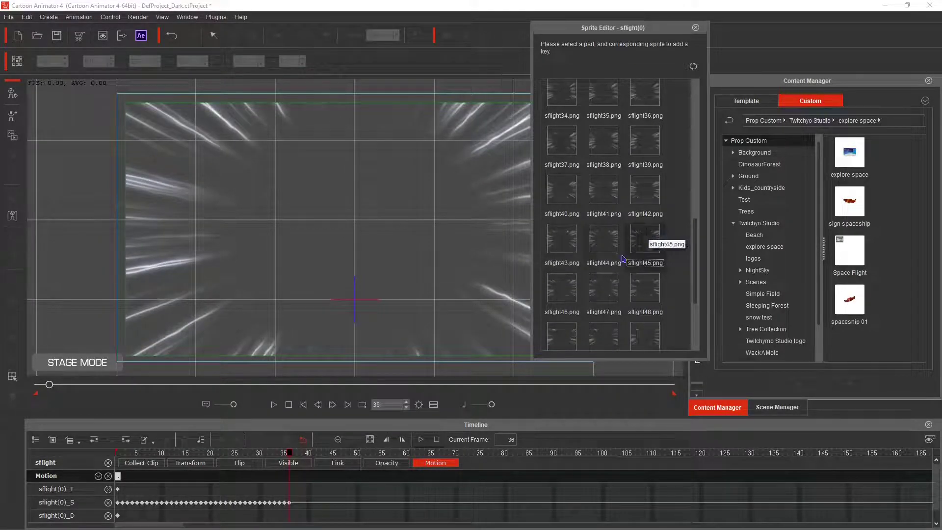
key("Right")
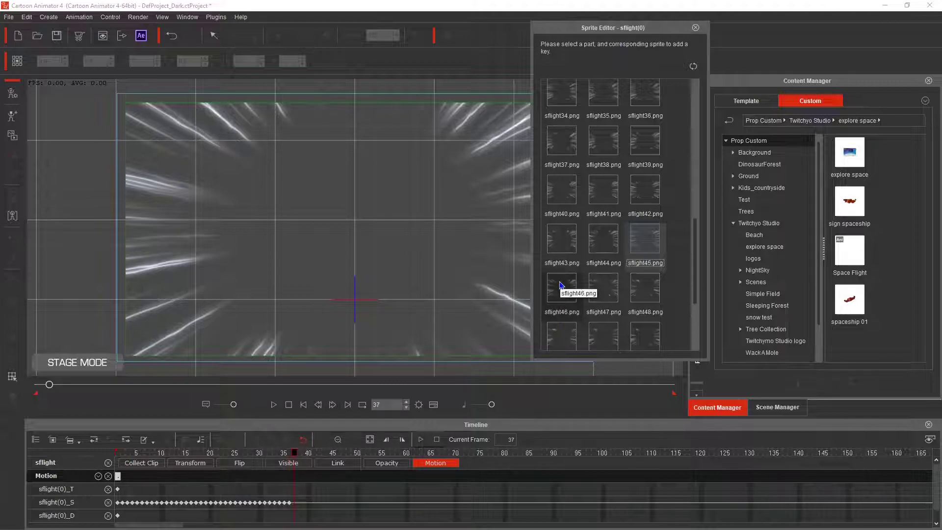
Key the sprites sflight46.png through sflight48.png one per frame on frames 37 to 39
left_click(561, 287)
key("Right")
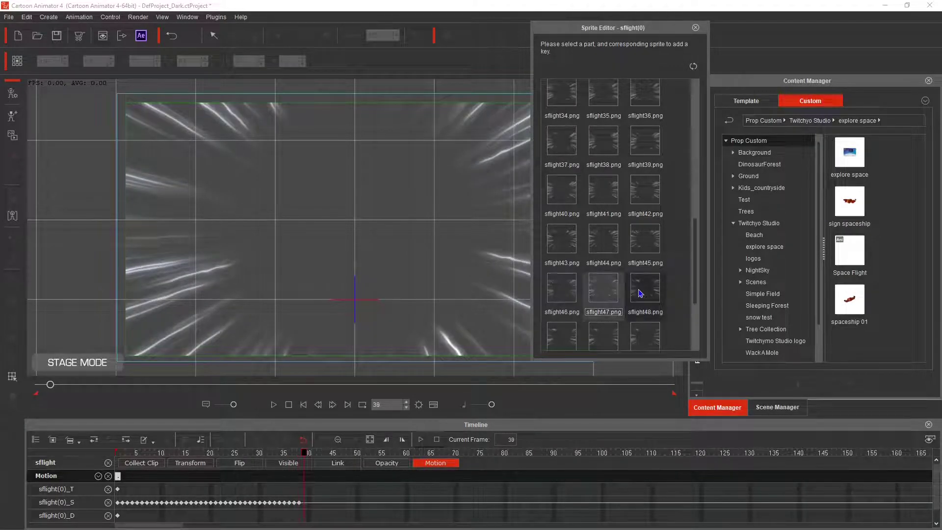
left_click(642, 292)
left_click_drag(697, 266, 702, 311)
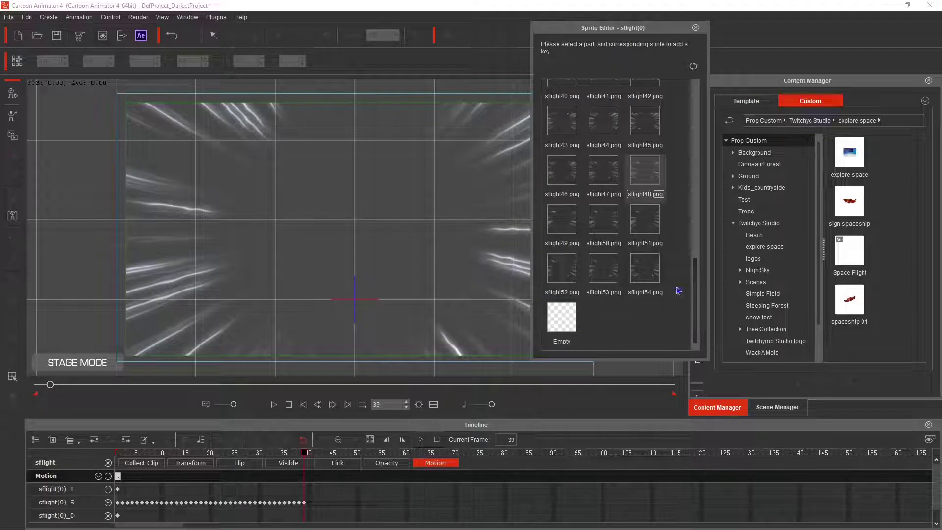
Key the sprites sflight49.png through sflight54.png one per frame on frames 40 to 45
left_click(559, 224)
left_click(604, 221)
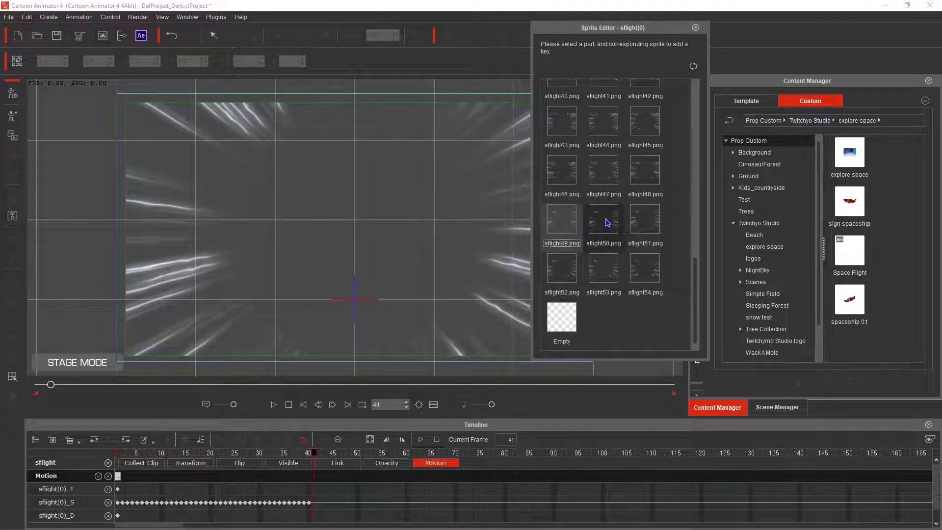
left_click(642, 218)
left_click(564, 268)
double_click(609, 269)
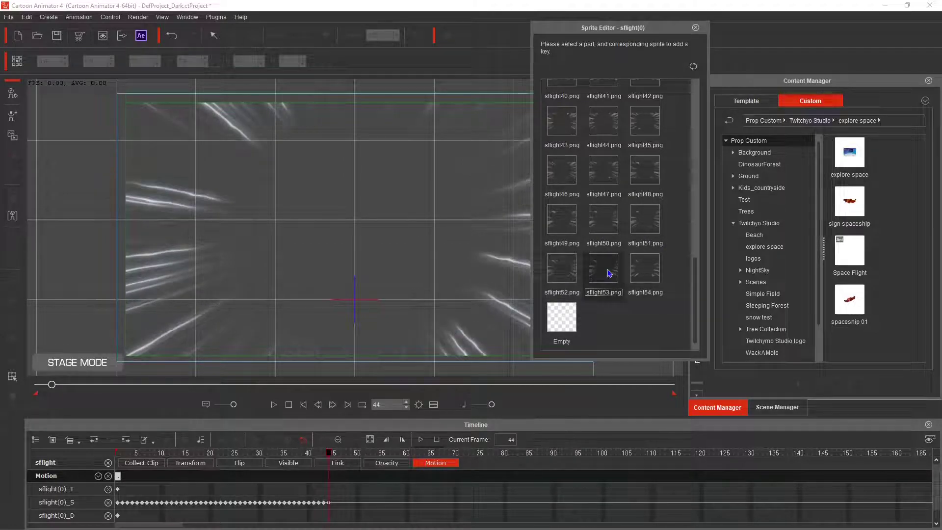
left_click(653, 270)
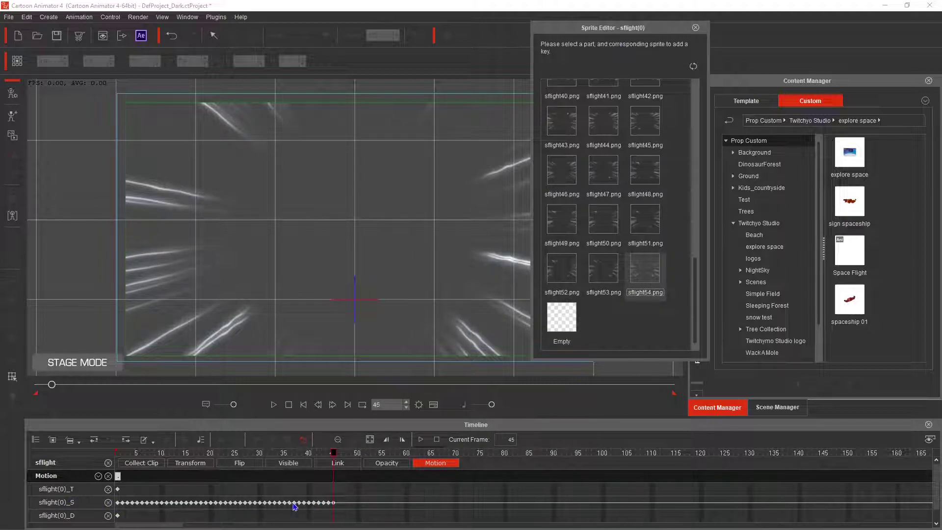
Collect frames 1 to 45 of the sflight motion as a clip and add it to the prop's action menu as Space Flight
left_click(142, 464)
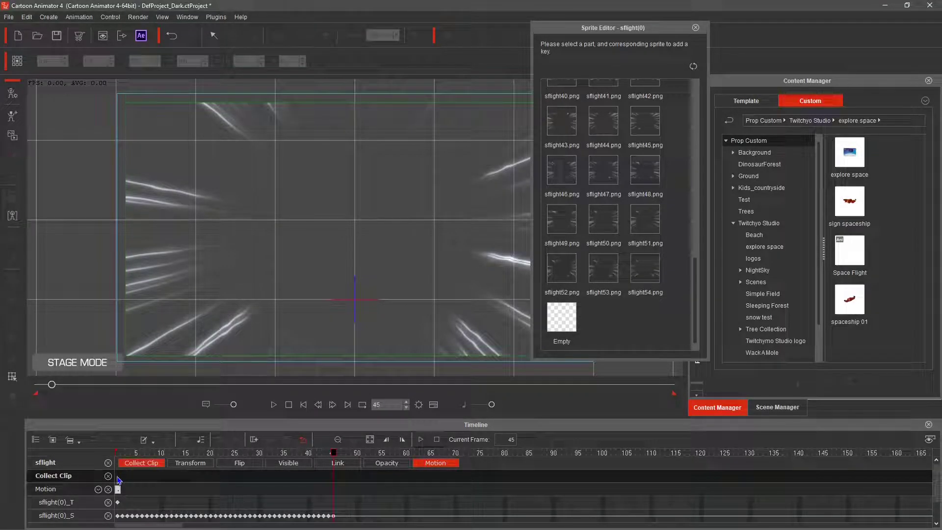
left_click_drag(118, 479, 334, 481)
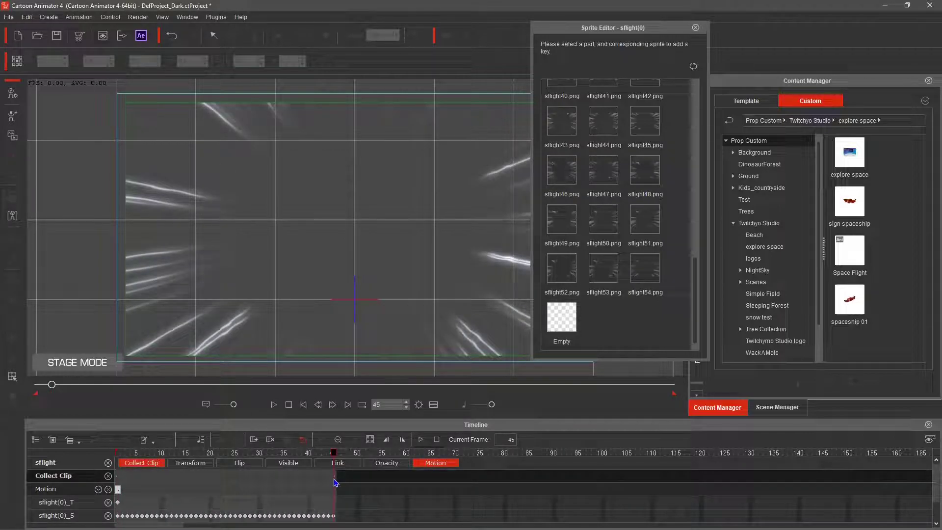
right_click(231, 479)
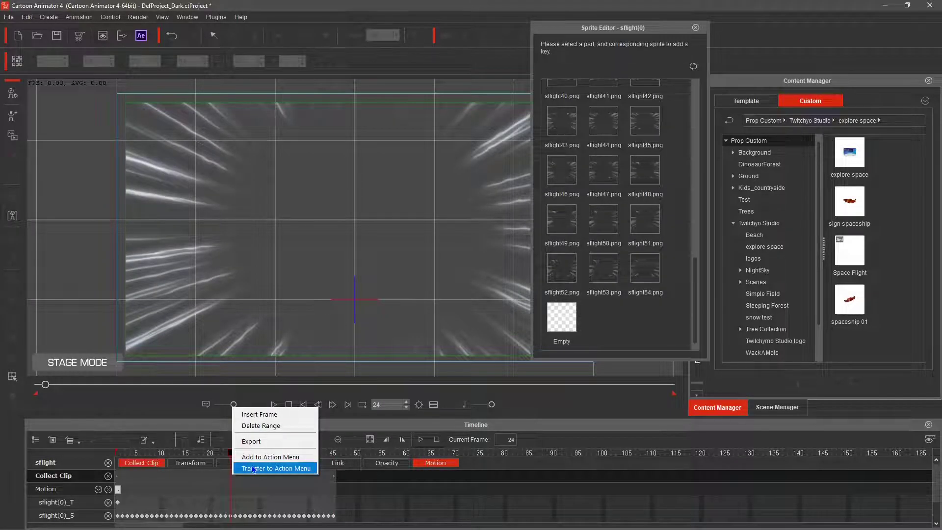
left_click(276, 457)
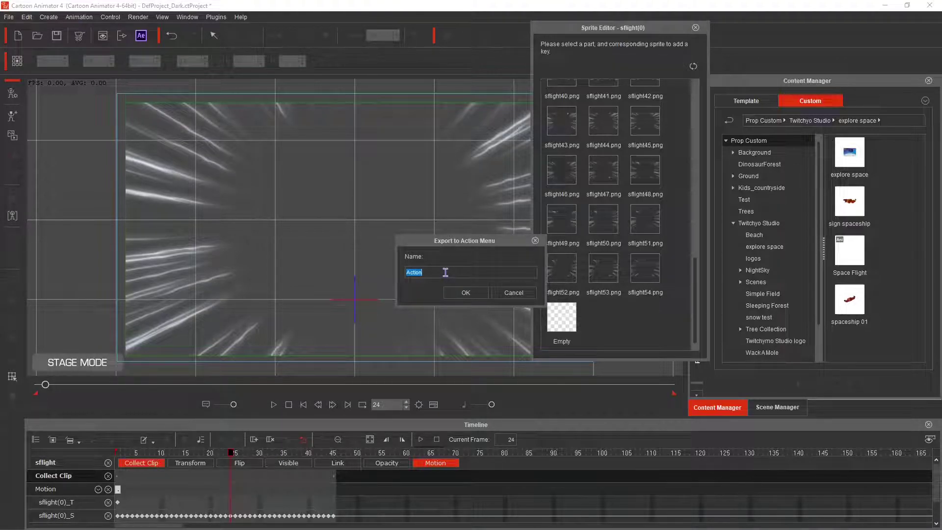
type("space")
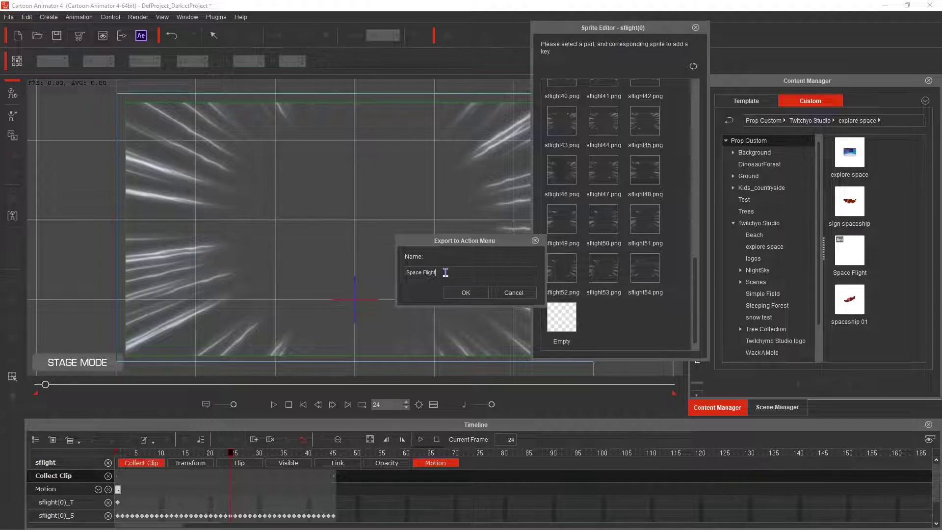
left_click(465, 293)
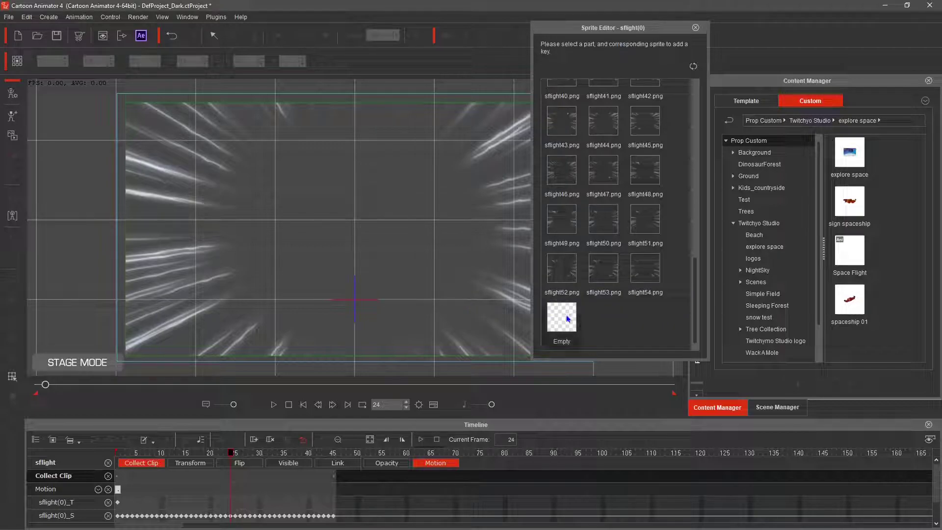
Close the Sprite Editor and save the sflight prop to the custom explore space library folder as Space Flight 2
left_click(695, 28)
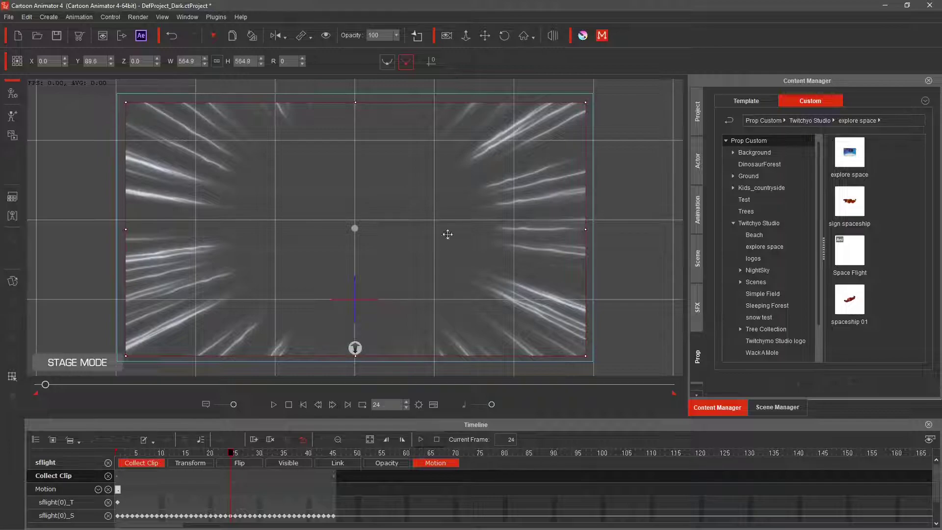
left_click(632, 210)
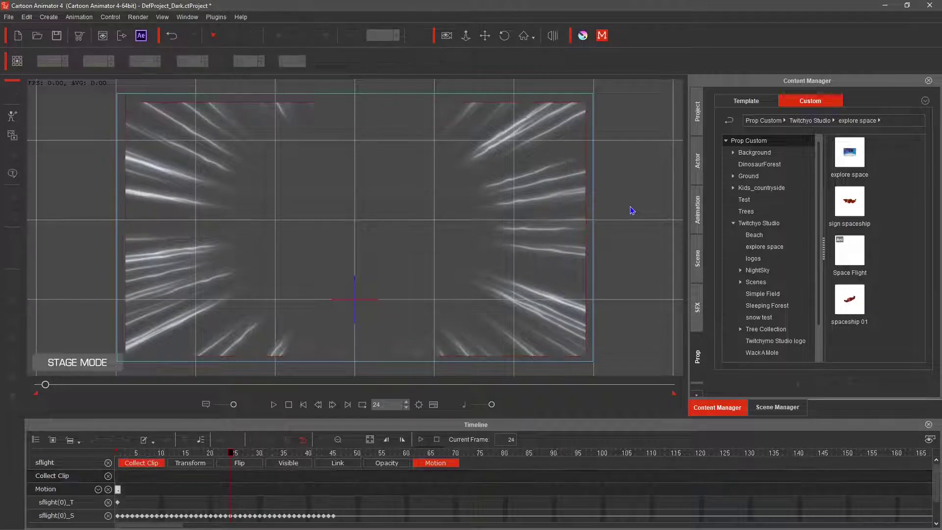
left_click(576, 193)
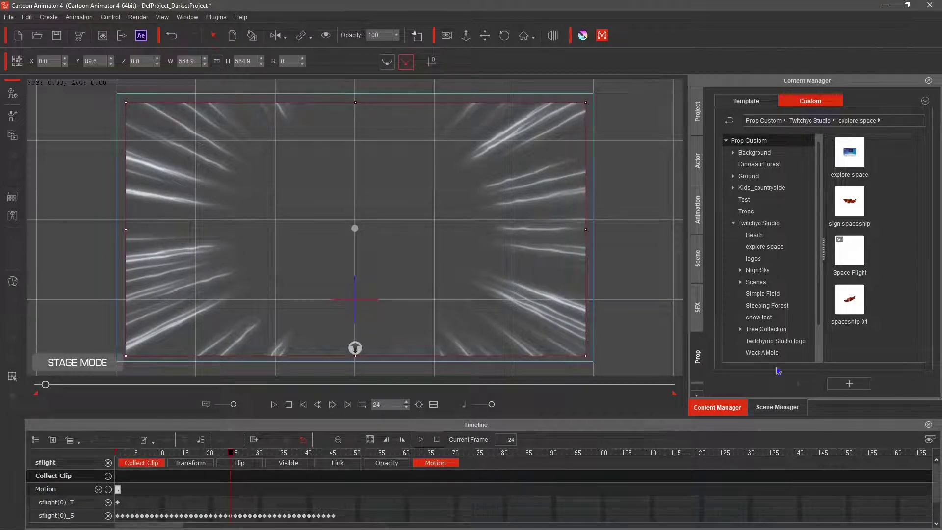
left_click(849, 383)
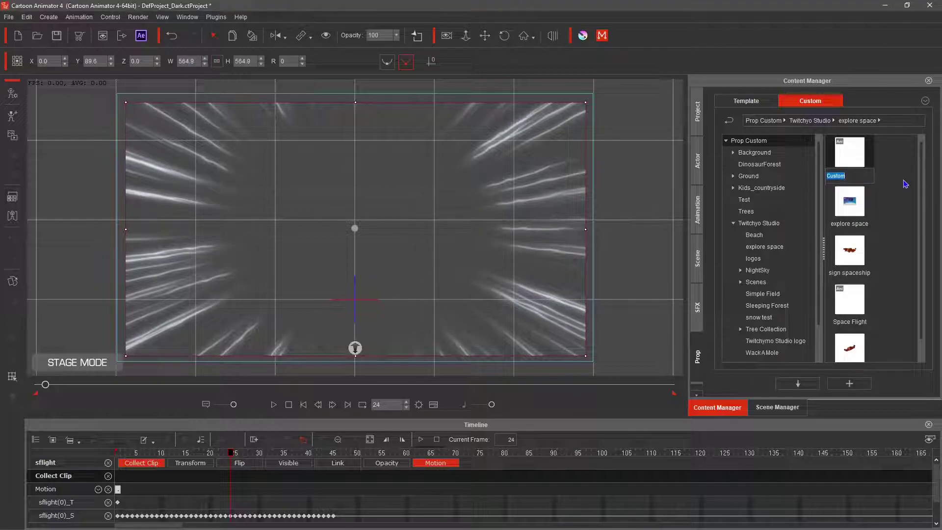
type("Space Flight 2")
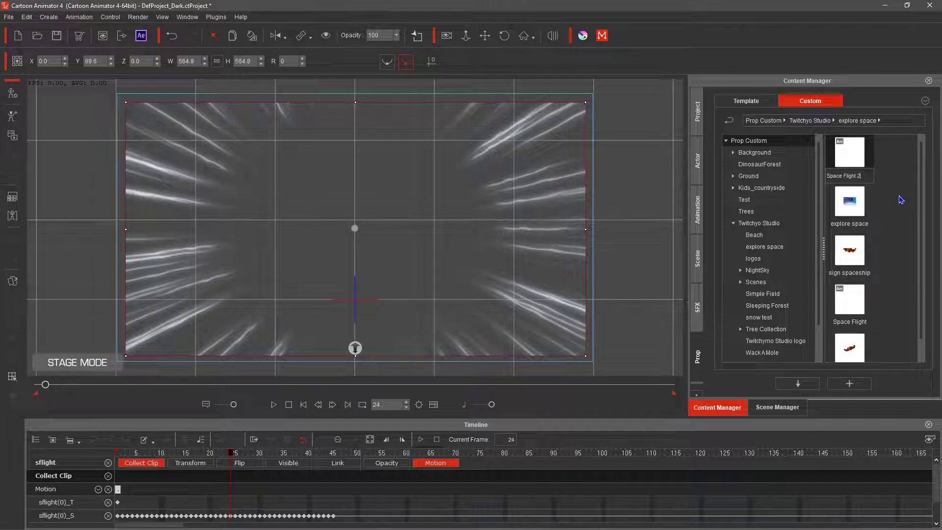
key("Return")
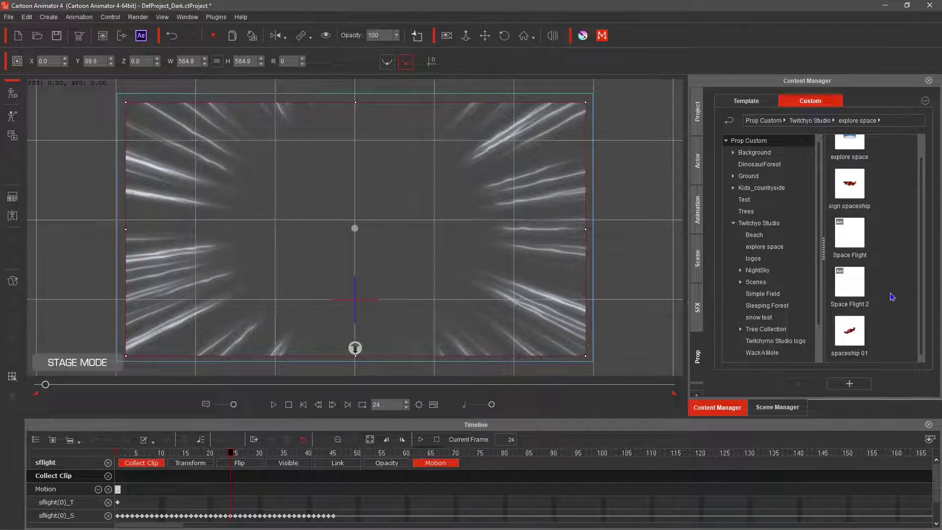
Deselect the prop, check its last keyed frame and play the space flight animation from frame 1
left_click(466, 185)
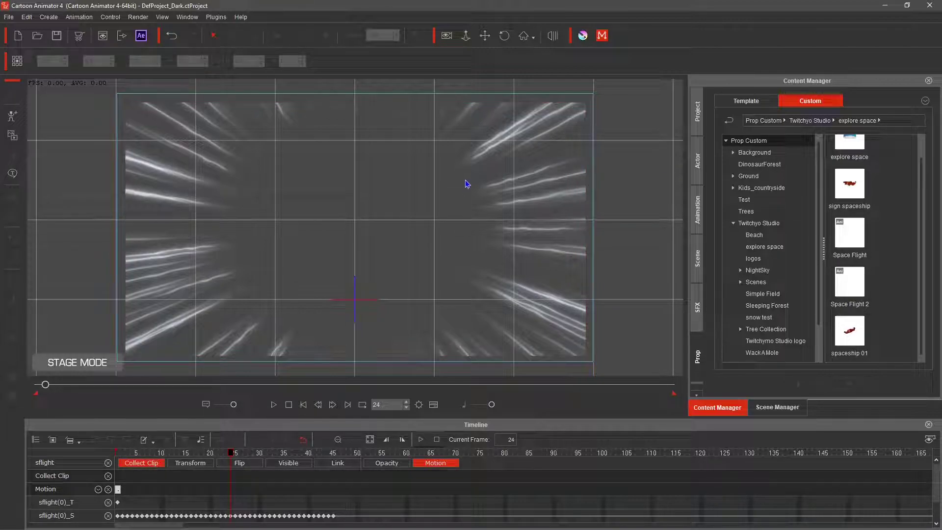
left_click(335, 454)
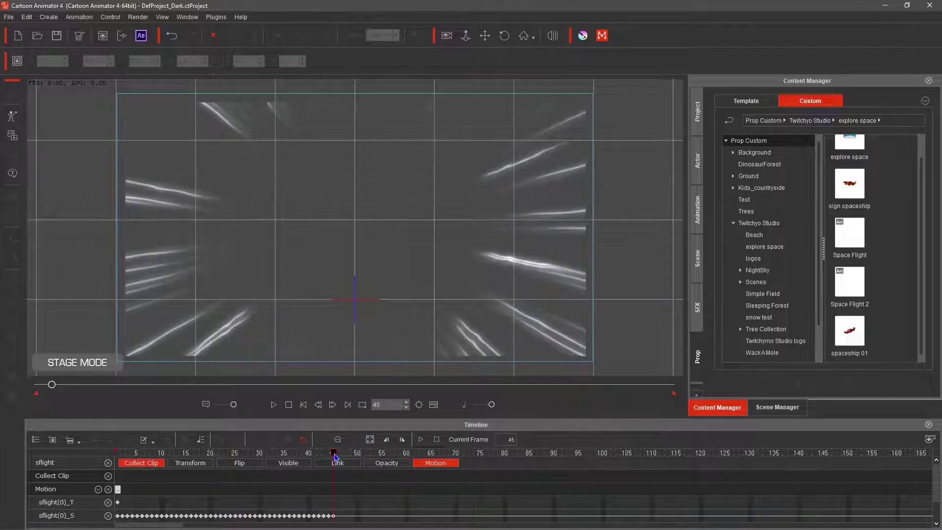
left_click_drag(336, 454, 334, 454)
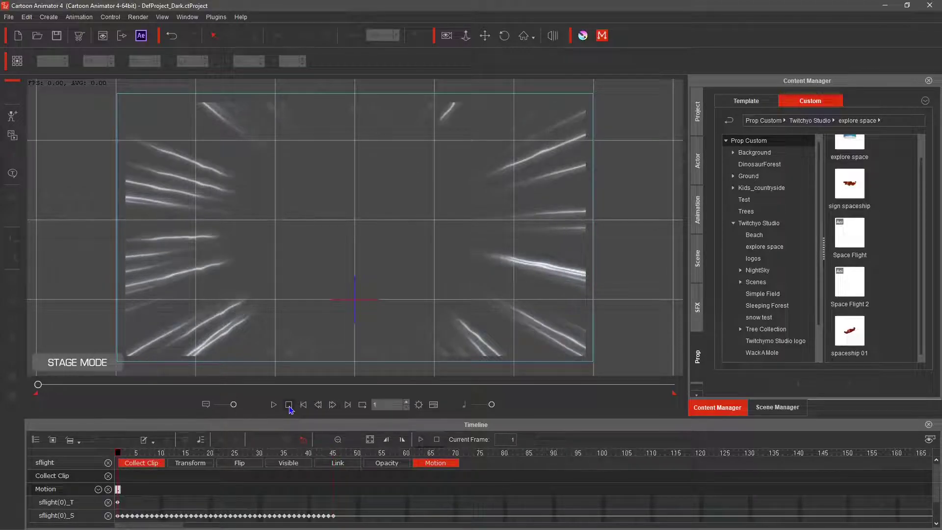
left_click(274, 405)
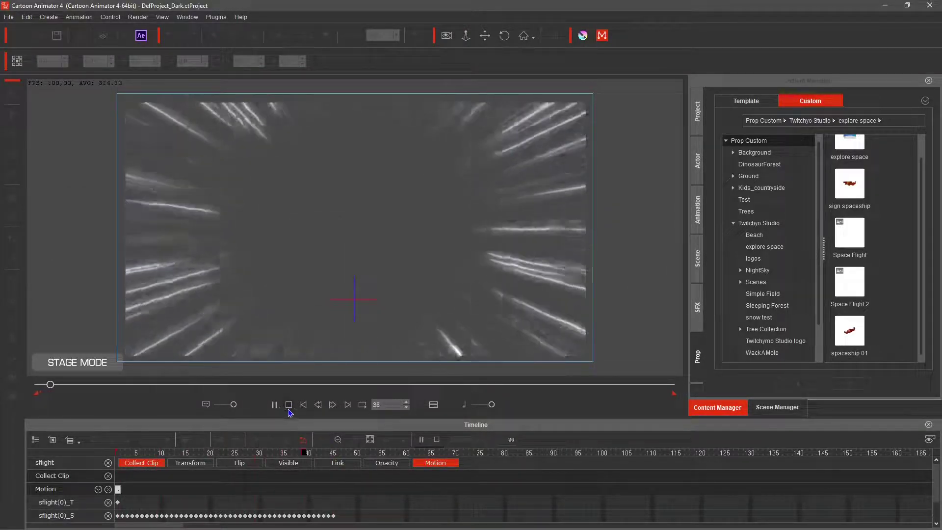
left_click(289, 405)
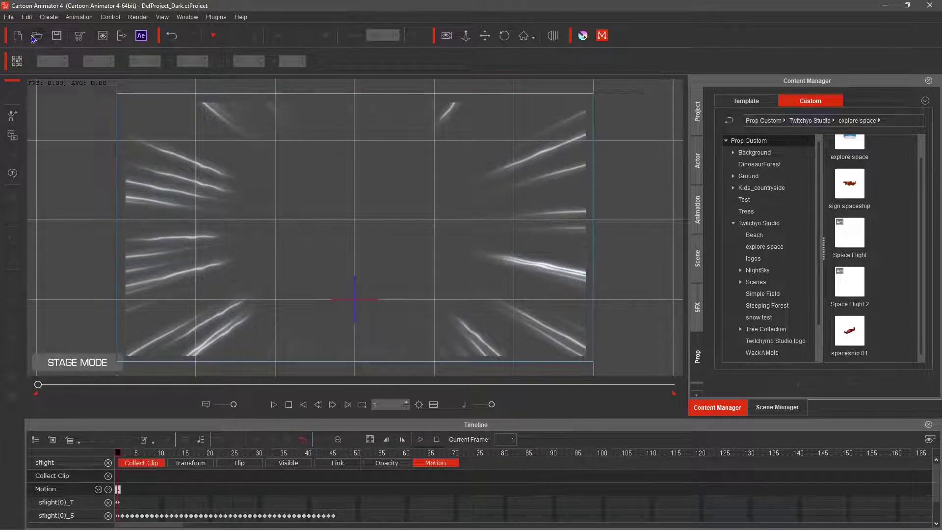
Start a new project and place the saved Space Flight 2 prop on the stage, roughly centred at X -3.2, Y 87.0
left_click(19, 37)
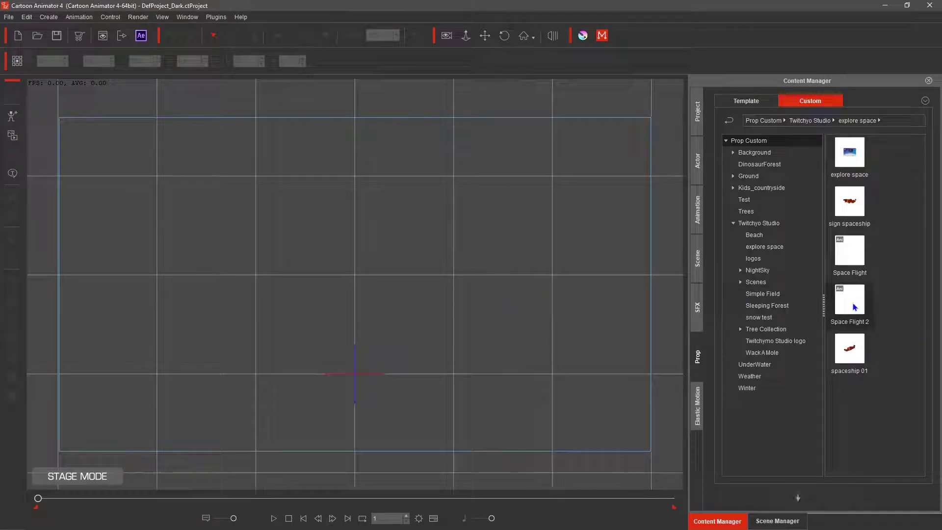
left_click_drag(856, 305, 338, 292)
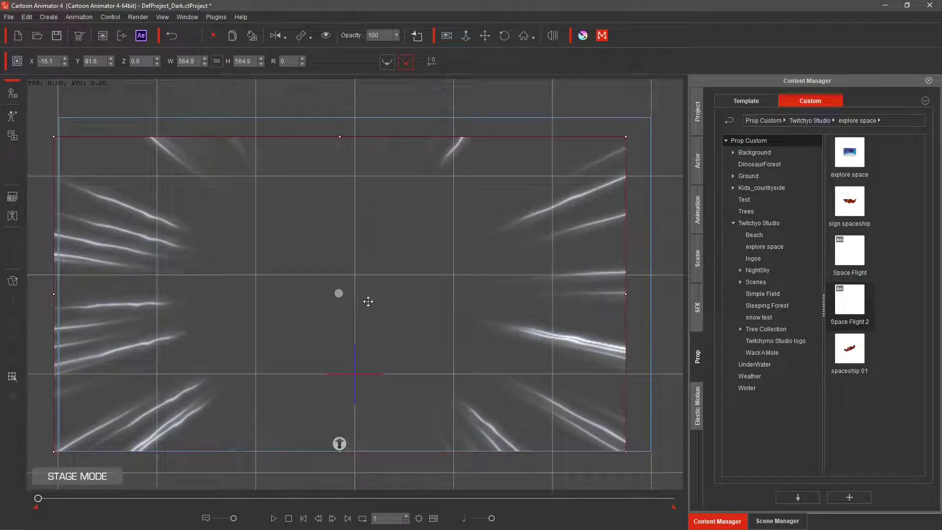
left_click_drag(367, 302, 380, 296)
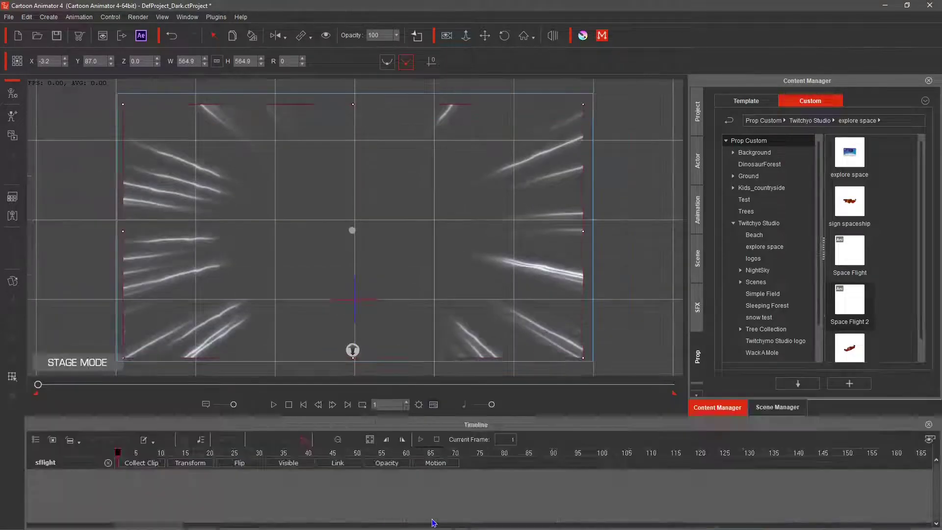
Open the timeline and apply the Space Flight action to the prop from its action menu
left_click(433, 519)
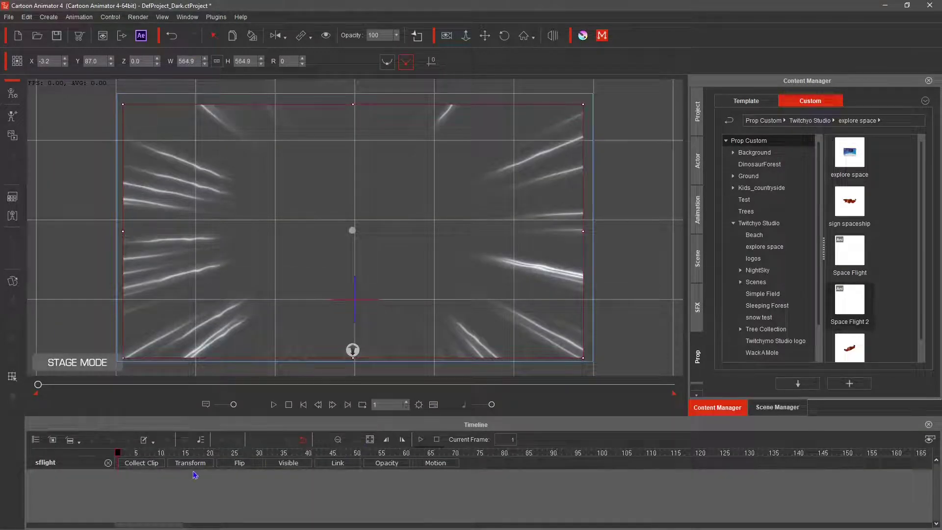
right_click(257, 295)
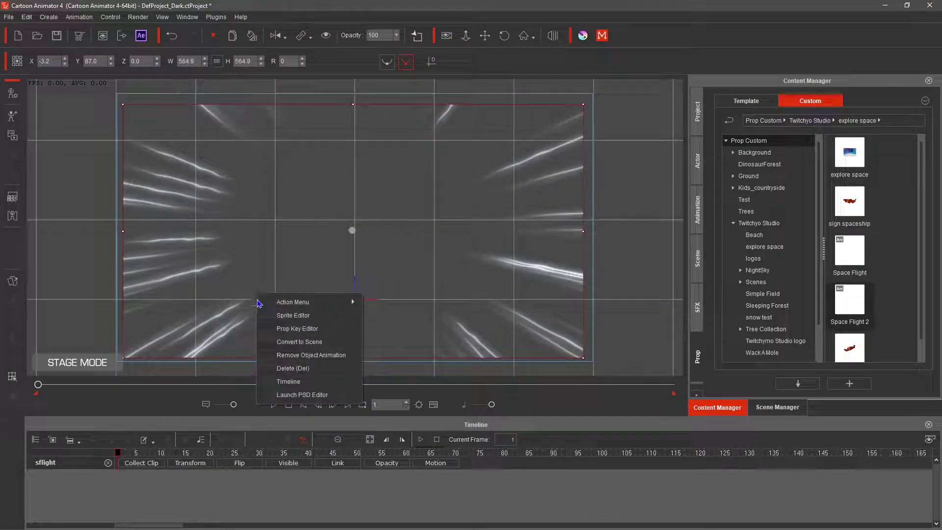
mouse_move(351, 303)
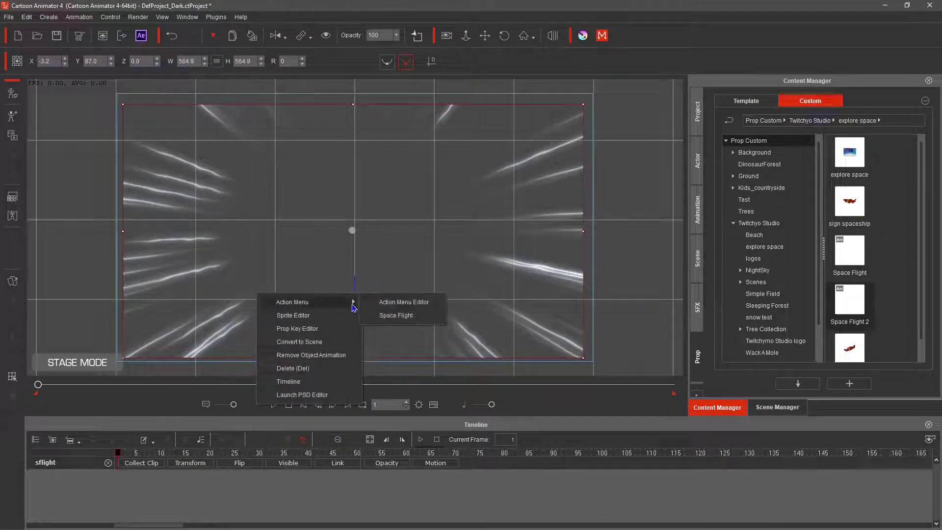
left_click(396, 315)
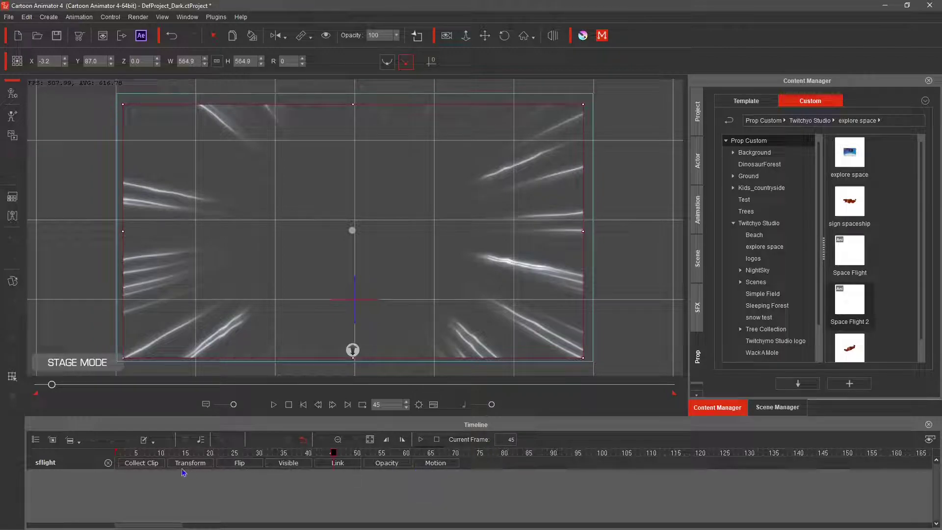
Show the prop's Motion track and extend the Space Flight clip in repeating loops to about frame 221
left_click(430, 464)
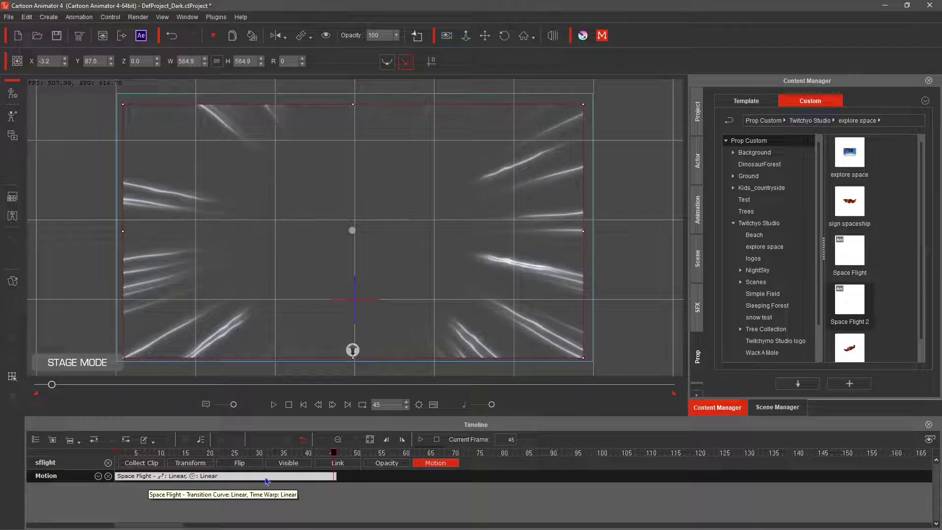
left_click_drag(333, 477, 591, 482)
left_click_drag(768, 482, 825, 484)
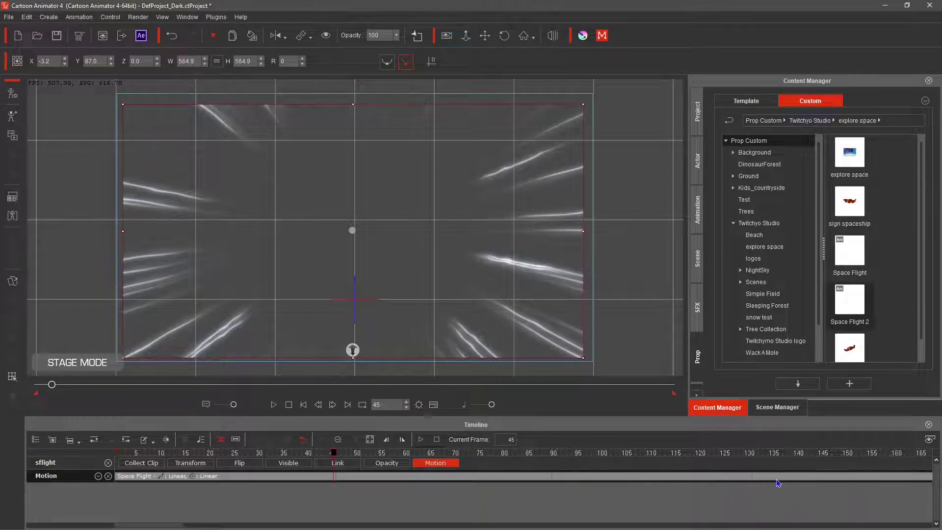
left_click_drag(158, 527, 225, 527)
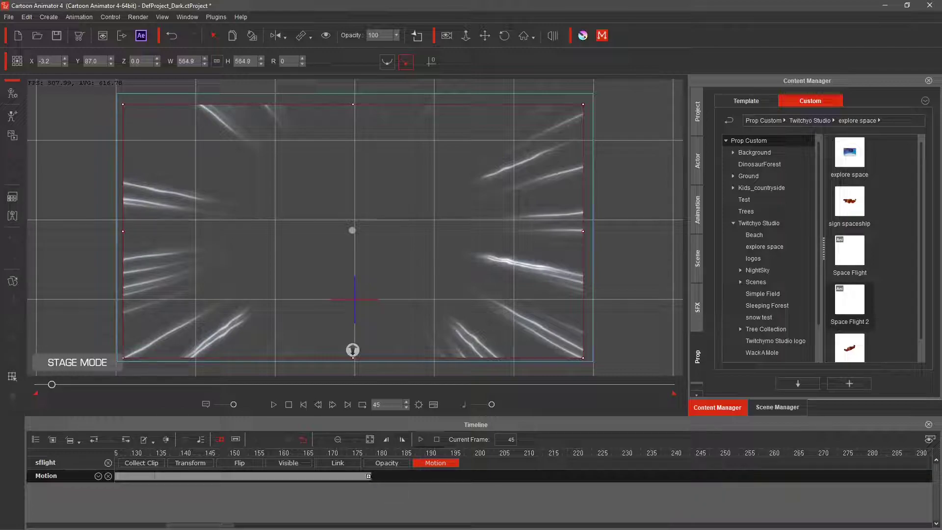
left_click(368, 476)
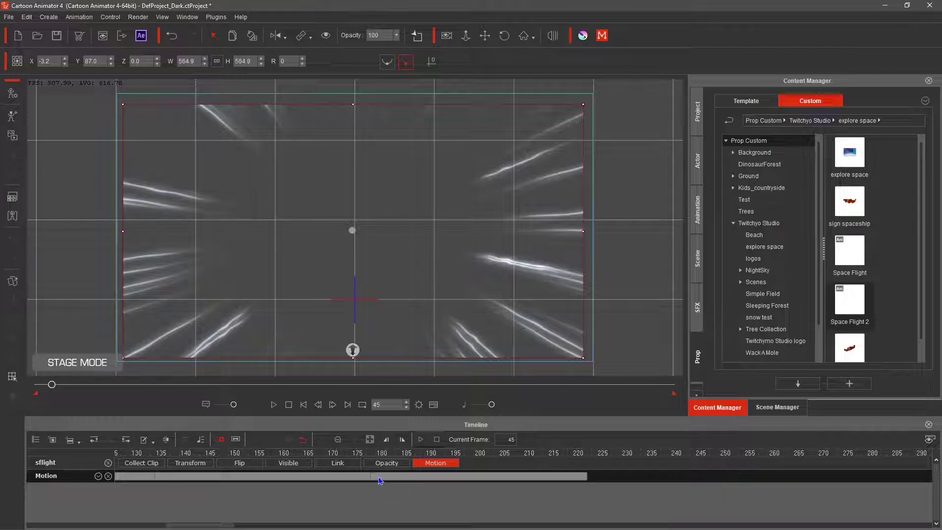
Move to the end of the looped clip, set the project length to 222 frames and play the animation
left_click(585, 455)
left_click(590, 456)
left_click(585, 455)
left_click(590, 455)
left_click(420, 407)
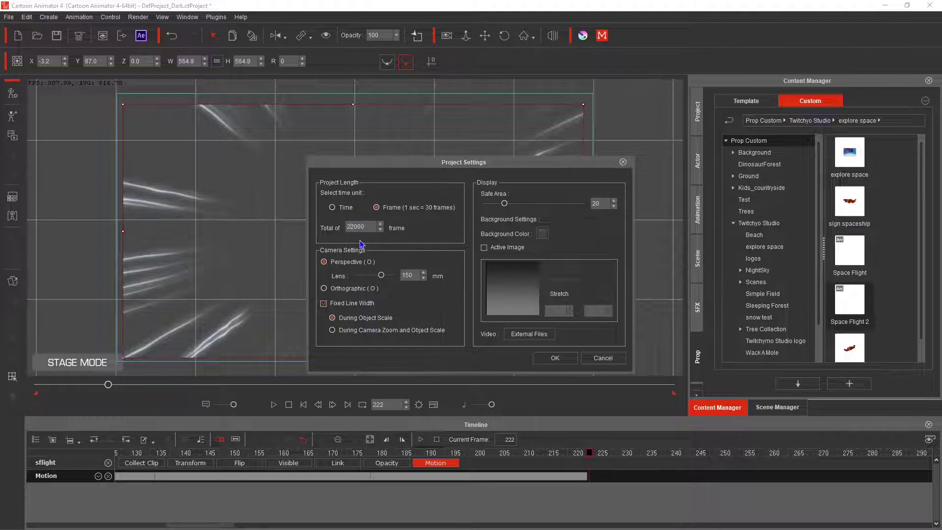
key("BackSpace")
key("BackSpace")
key("BackSpace")
key("BackSpace")
left_click(555, 359)
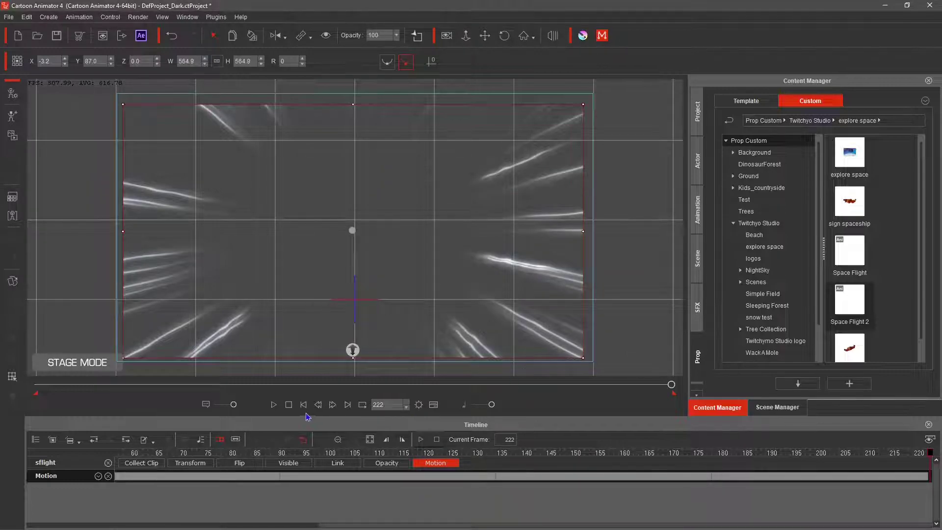
left_click(274, 404)
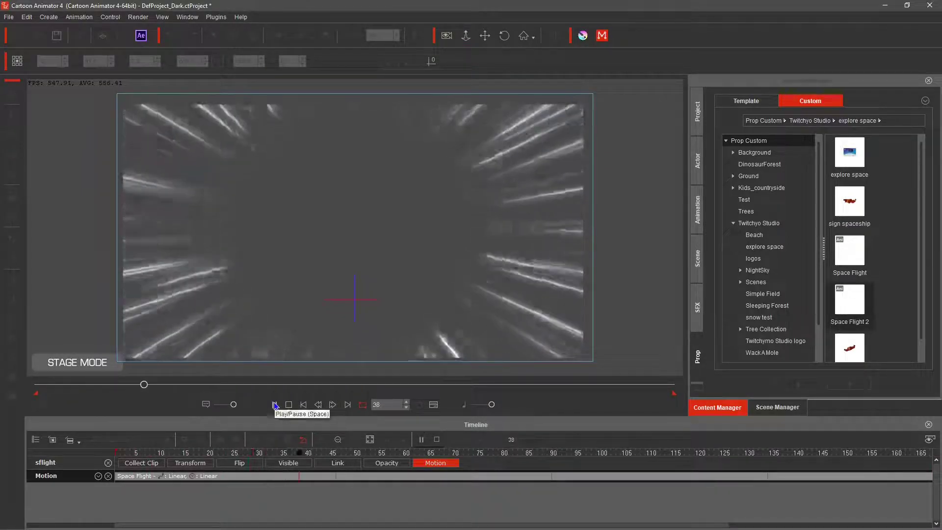